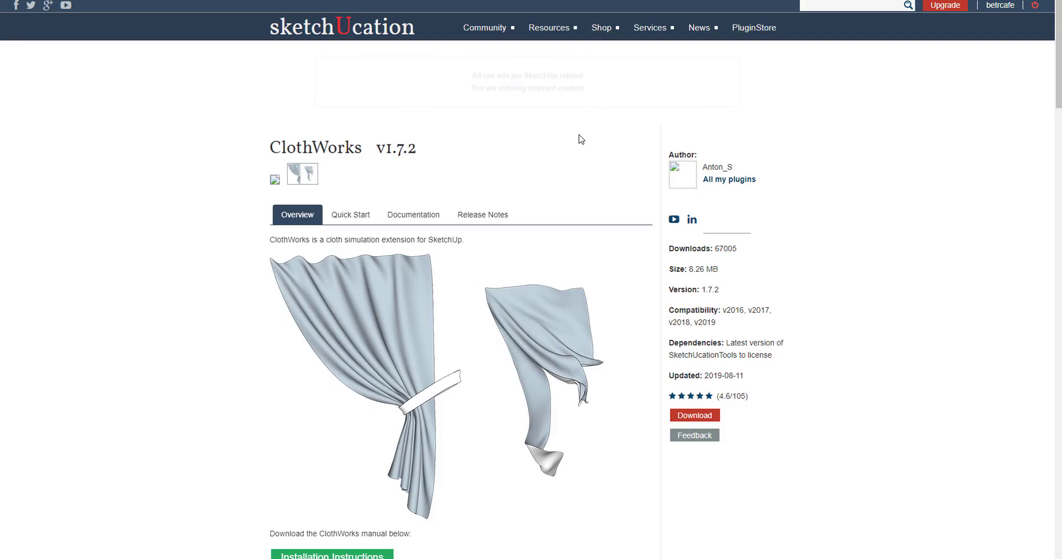
Step: Look over the ClothWorks v1.7.2 plugin page and locate its download option
scroll(581, 141, "down", 2)
scroll(520, 138, "up", 2)
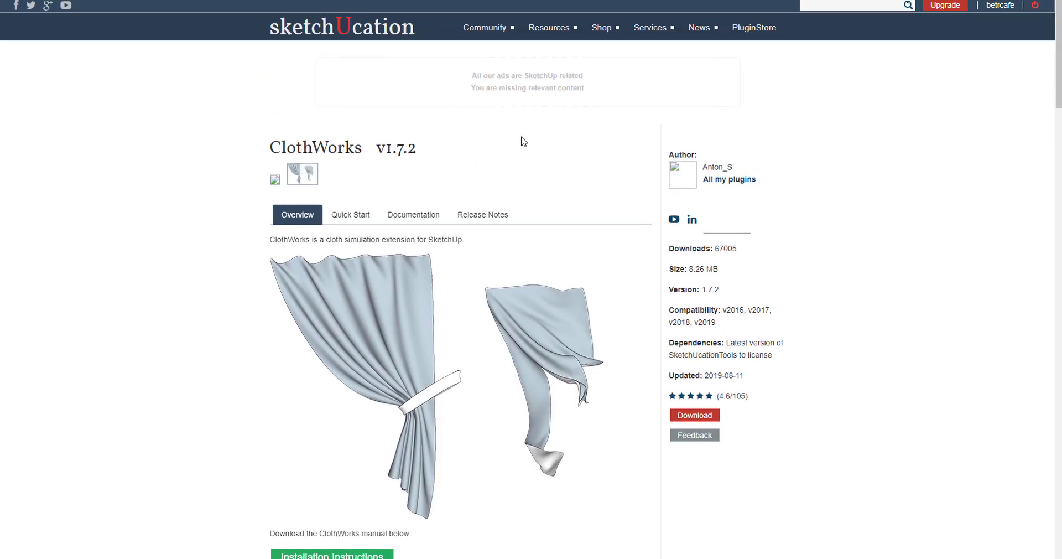
scroll(517, 178, "down", 1)
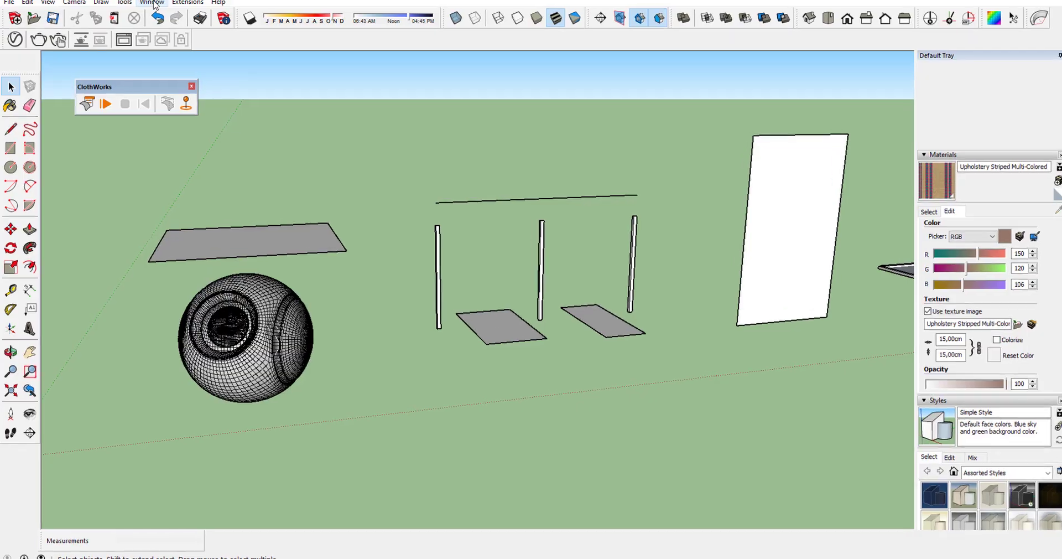
Step: Switch to SketchUp, browse to the downloaded ClothWorks .rbz files through the Extension Manager, and close it without installing
left_click(152, 2)
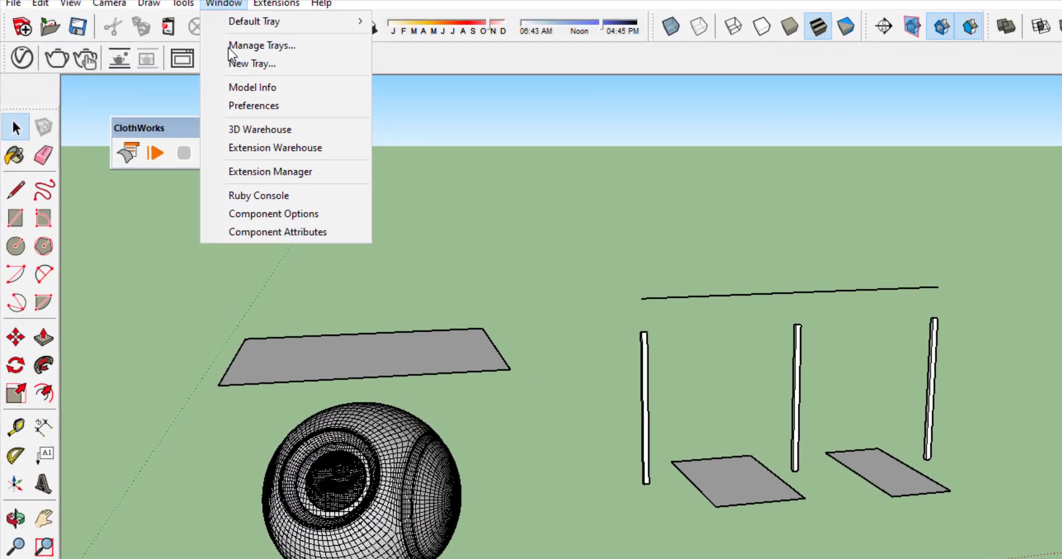
left_click(271, 172)
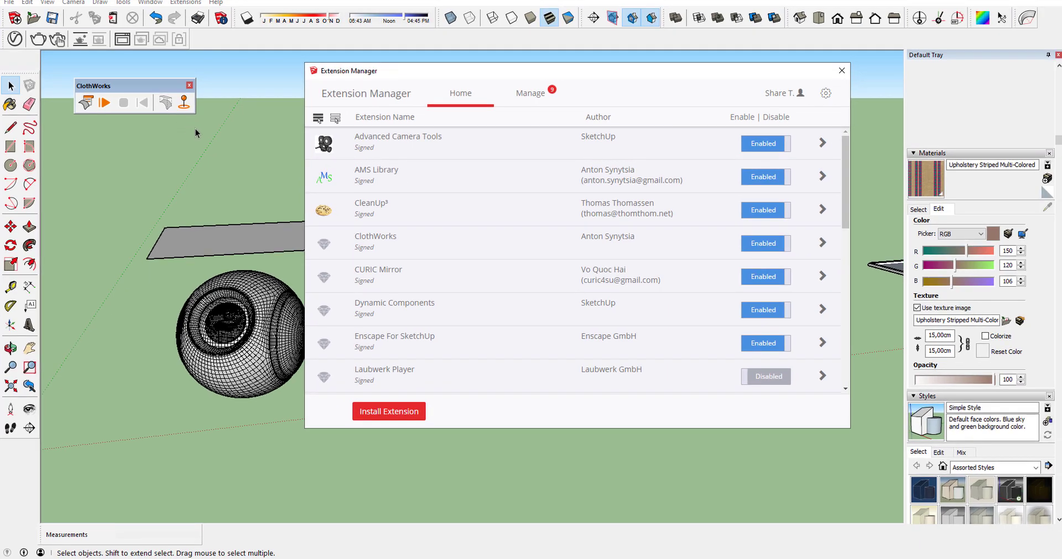
left_click(412, 411)
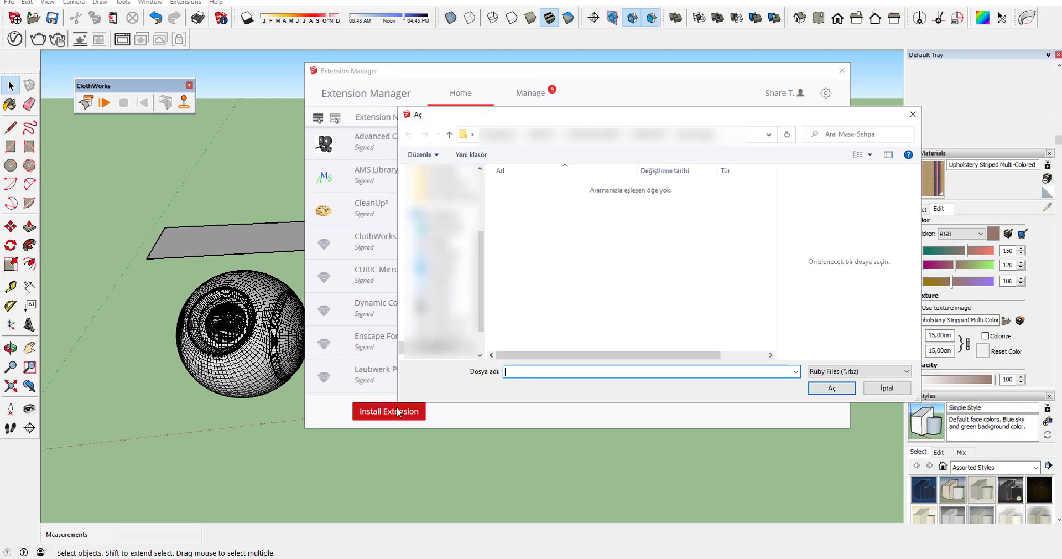
left_click(438, 253)
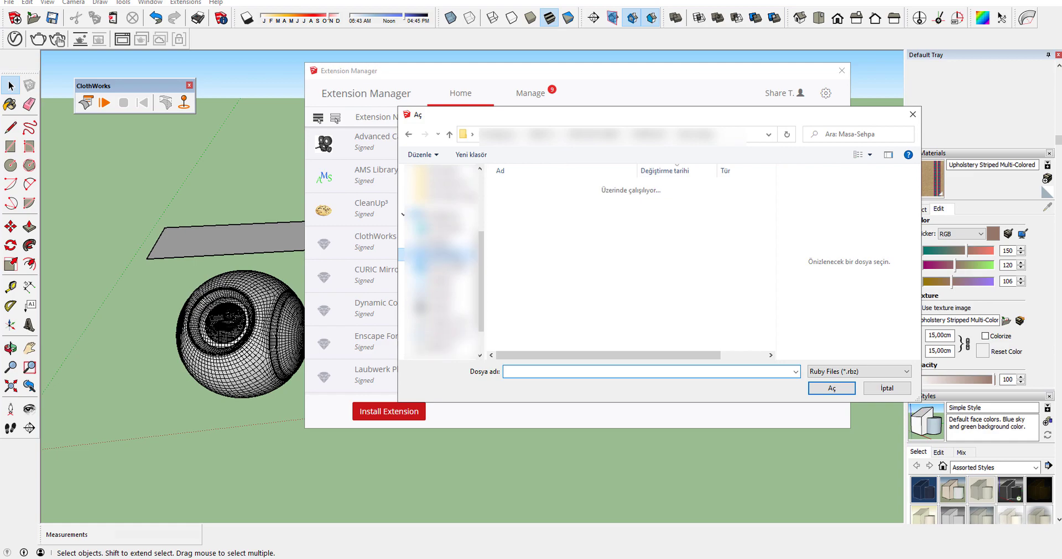
left_click(913, 115)
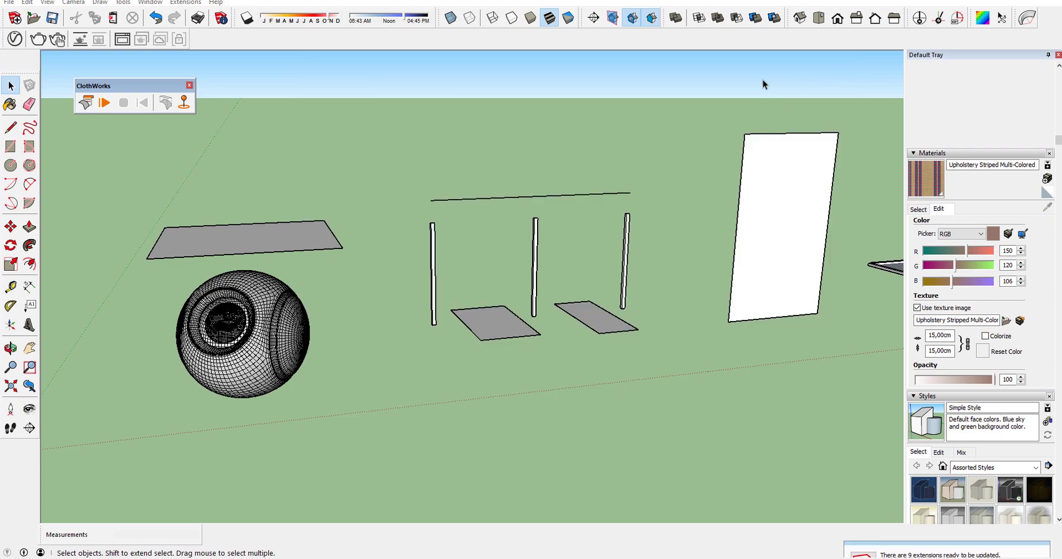
left_click(842, 71)
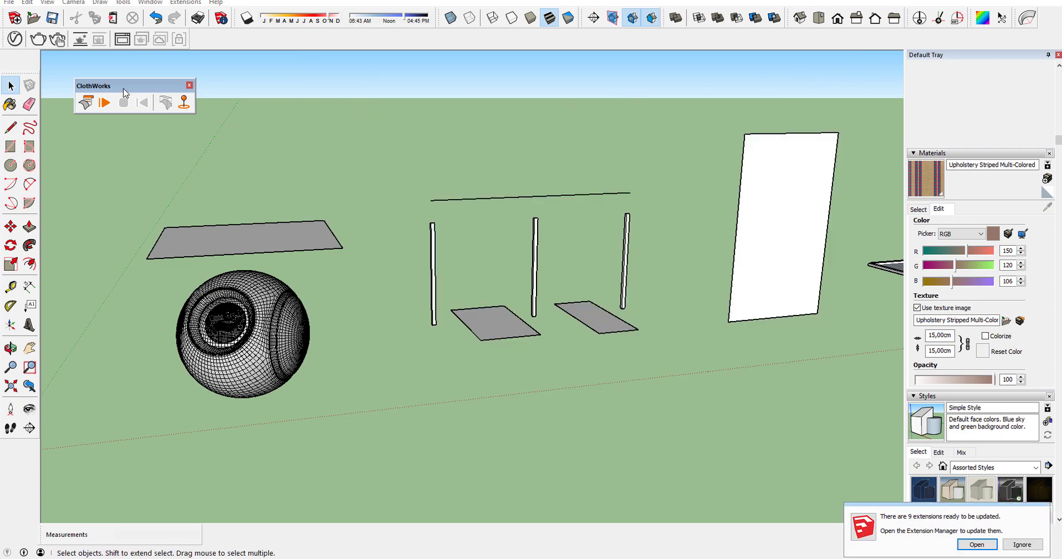
Step: Make the sphere group a ClothWorks collider
left_click_drag(80, 86, 84, 73)
left_click(83, 91)
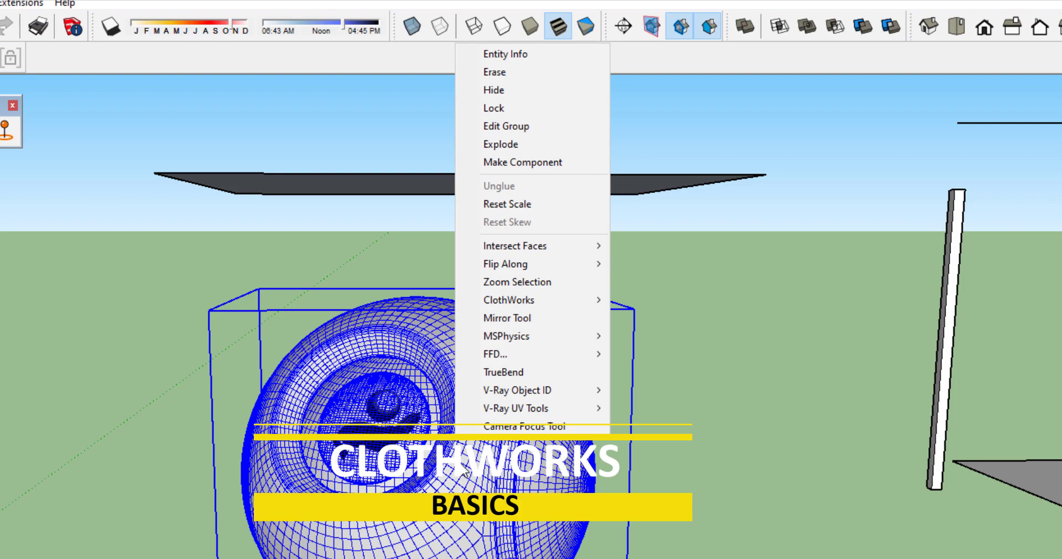
mouse_move(562, 302)
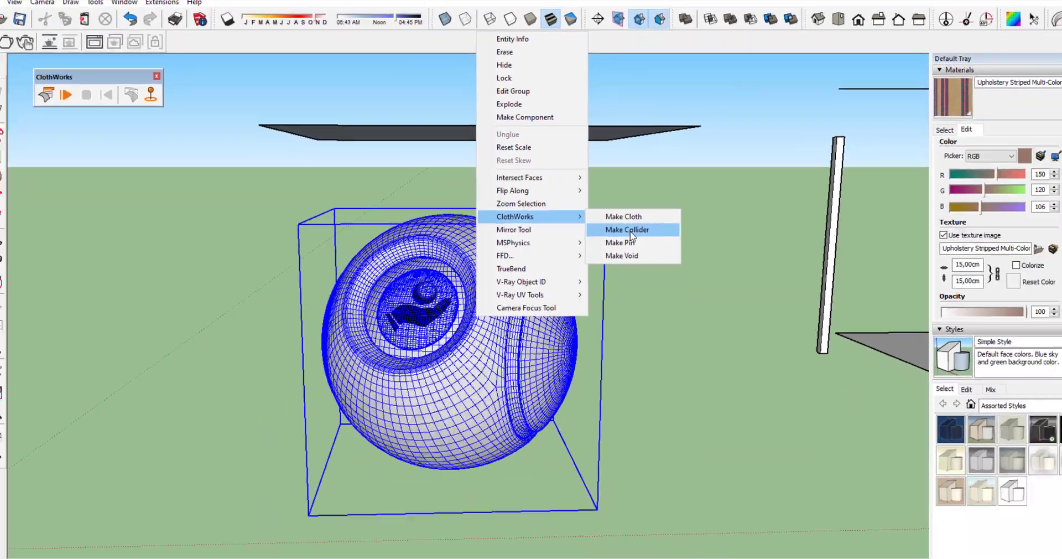
left_click(663, 318)
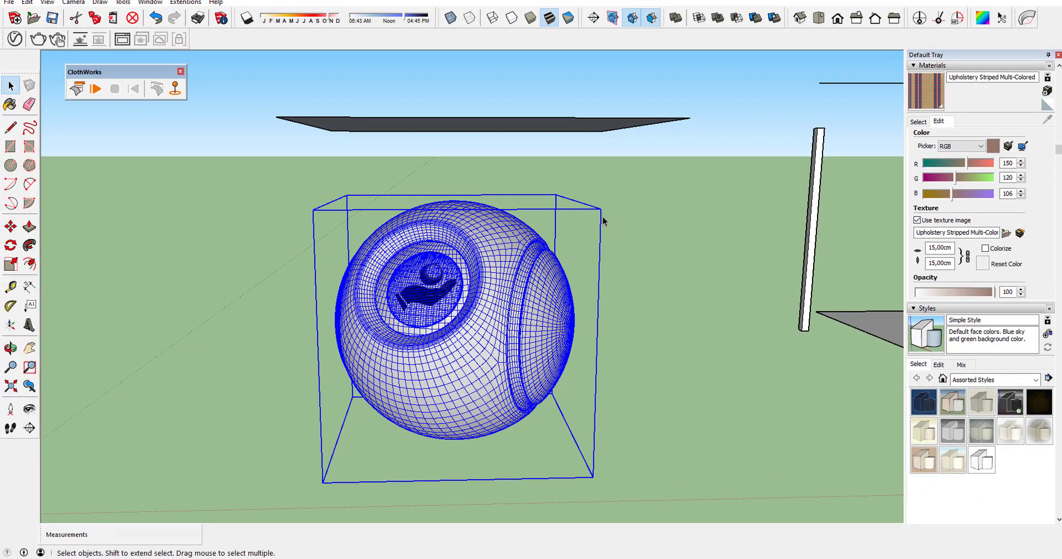
Step: Turn the flat rectangular group above the sphere into a ClothWorks cloth
middle_click_drag(519, 135, 517, 197)
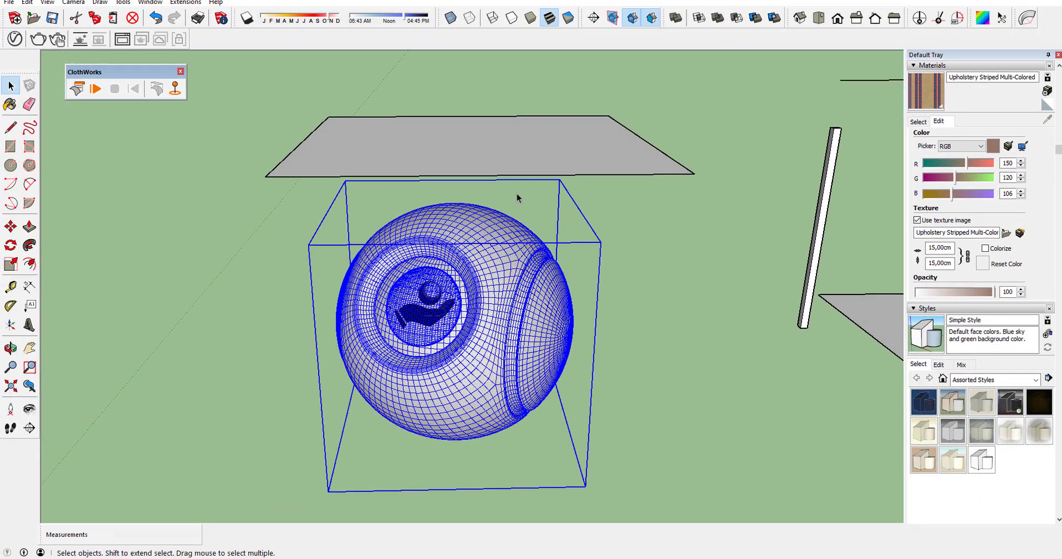
left_click(481, 164)
right_click(481, 164)
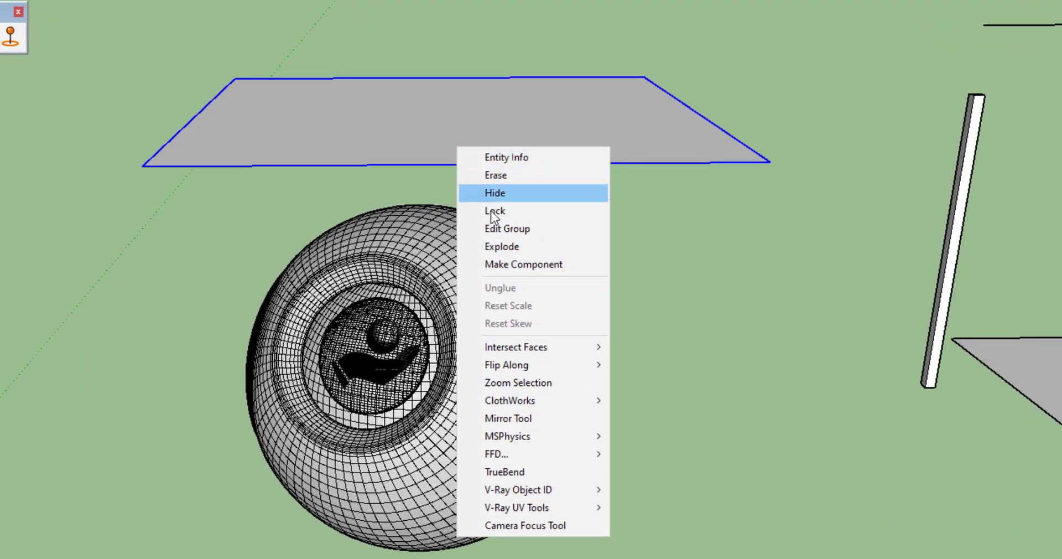
mouse_move(556, 398)
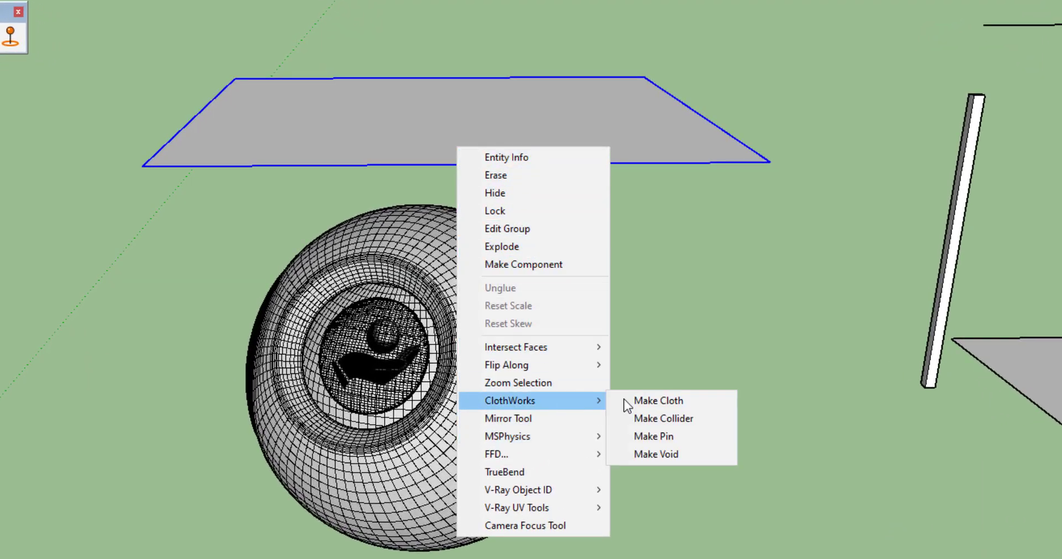
left_click(675, 400)
Step: Generate a grid with a resolution of 4000 on the cloth and inspect the mesh inside its group
right_click(517, 145)
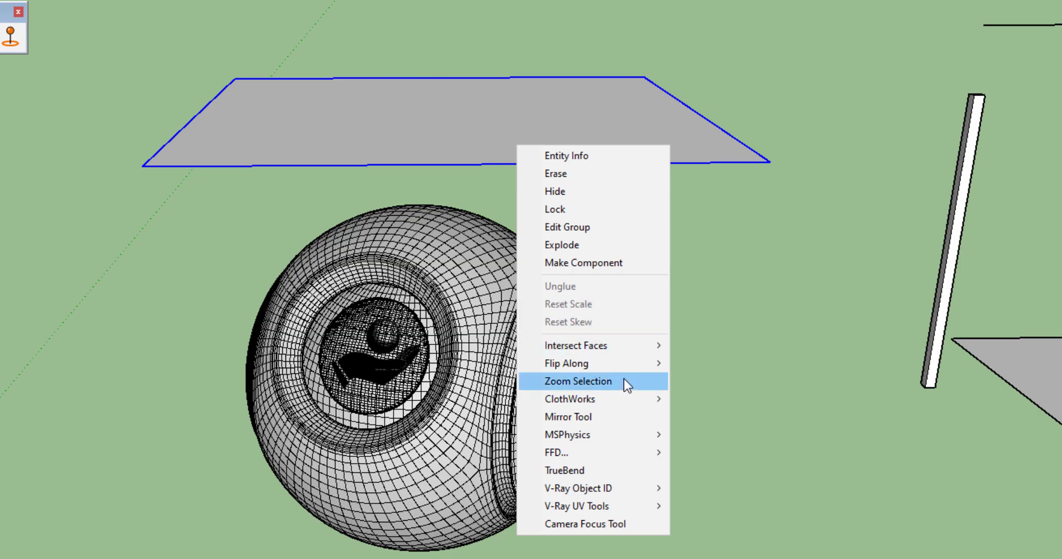
mouse_move(627, 406)
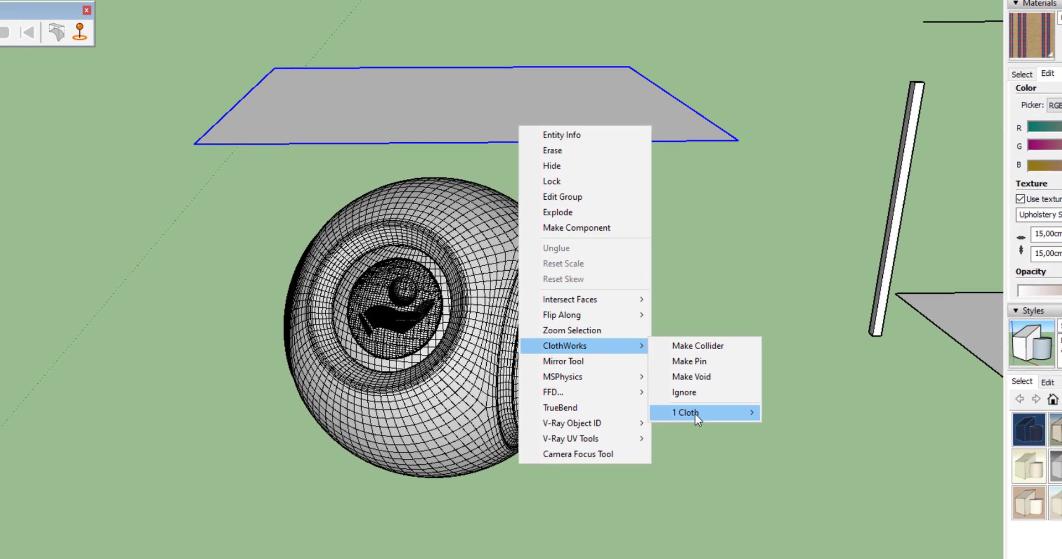
mouse_move(729, 483)
left_click(827, 429)
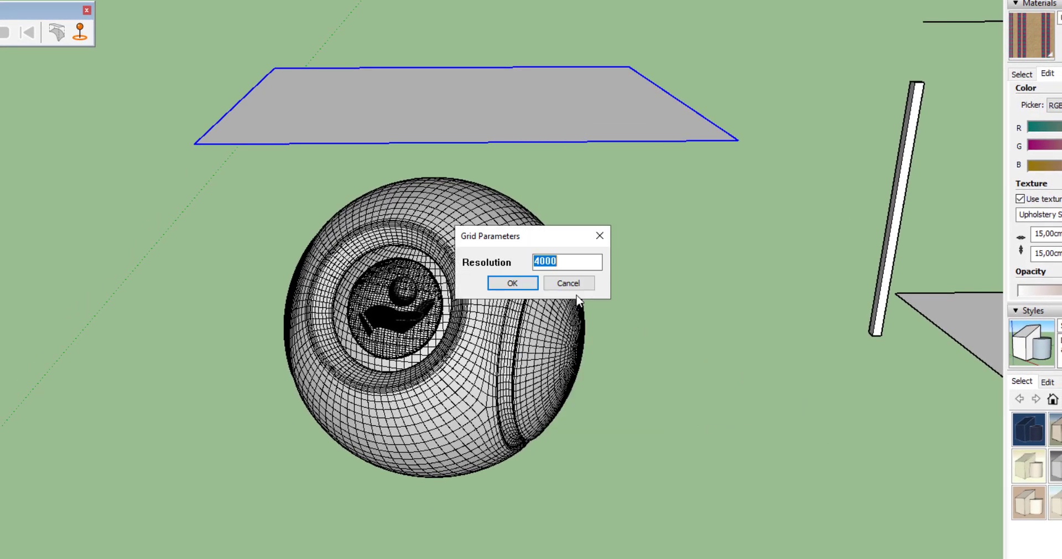
left_click(516, 285)
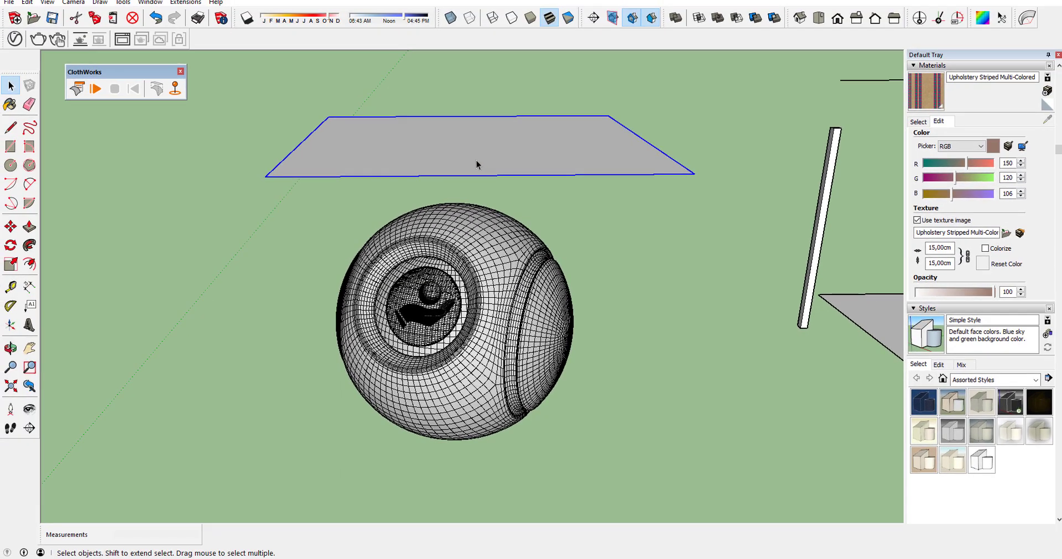
double_click(476, 161)
double_click(476, 161)
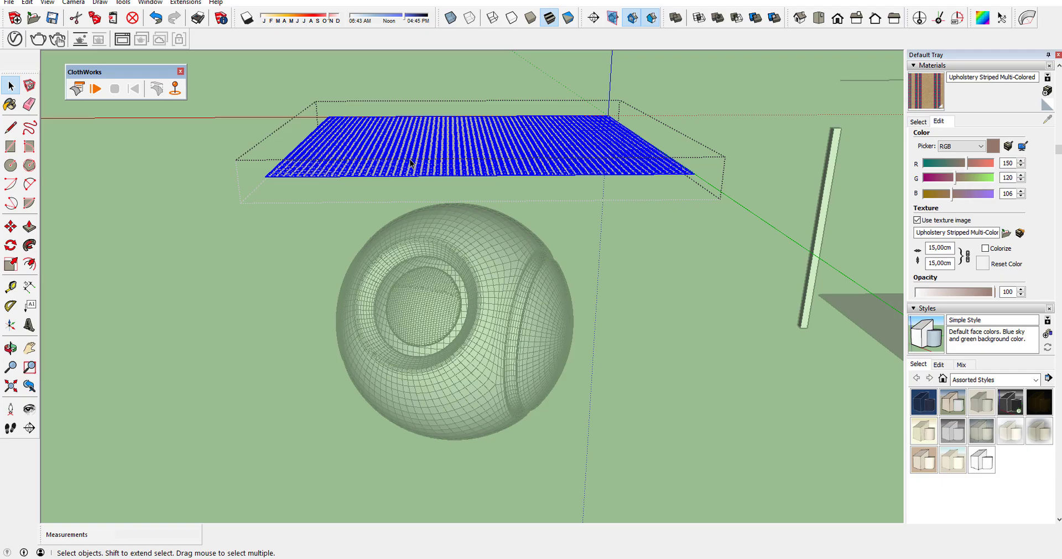
middle_click_drag(409, 160, 433, 323)
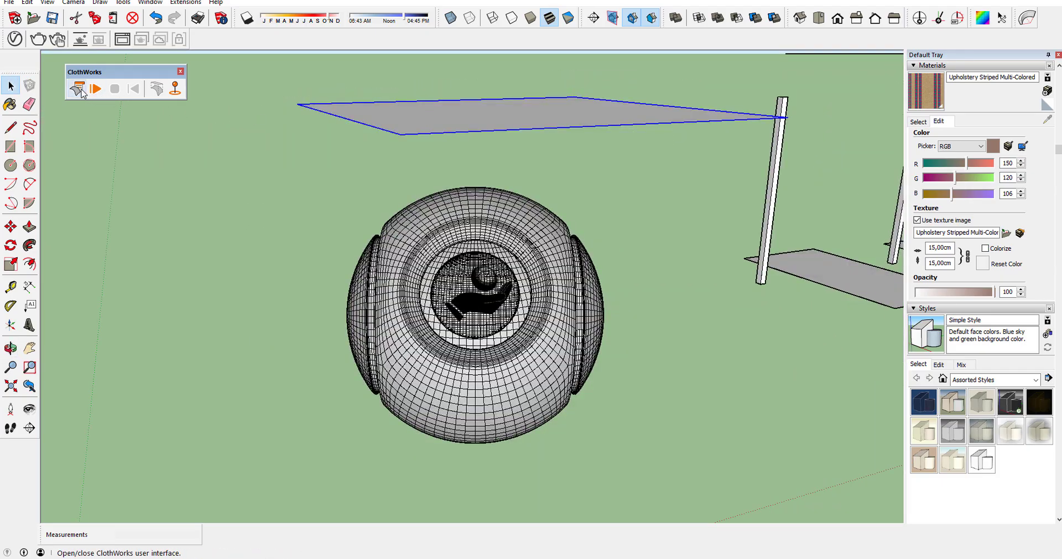
Step: Open the ClothWorks settings and review the sphere's collider parameters and the cloth's parameters and presets
left_click(76, 89)
left_click(521, 219)
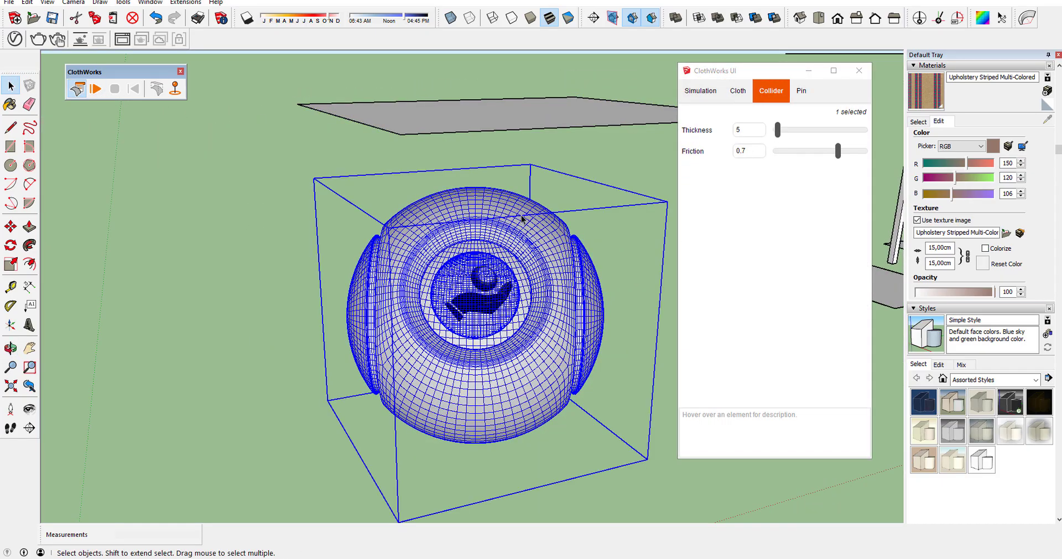
left_click(513, 112)
left_click(507, 279)
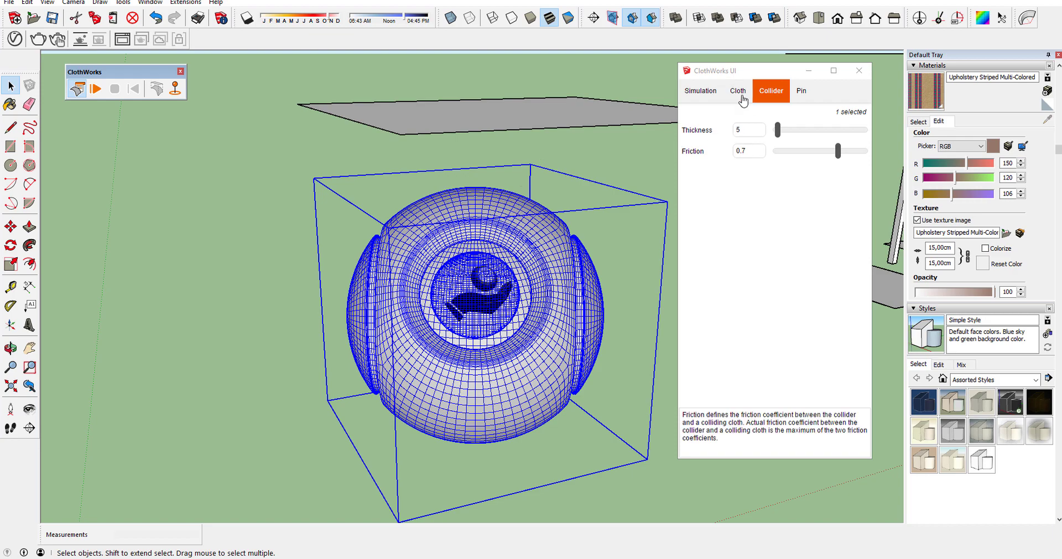
left_click(525, 107)
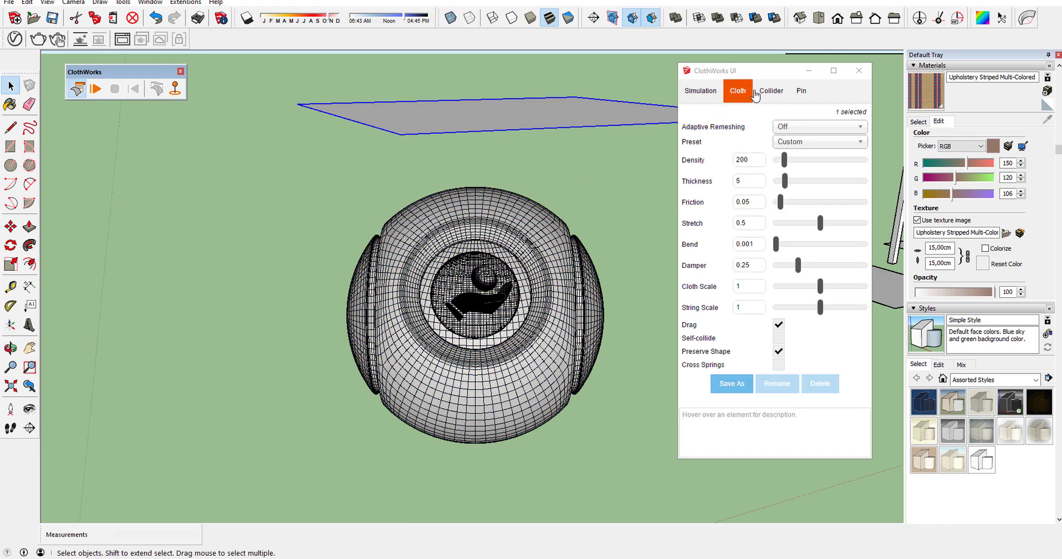
left_click(526, 277)
left_click(472, 131)
left_click(797, 142)
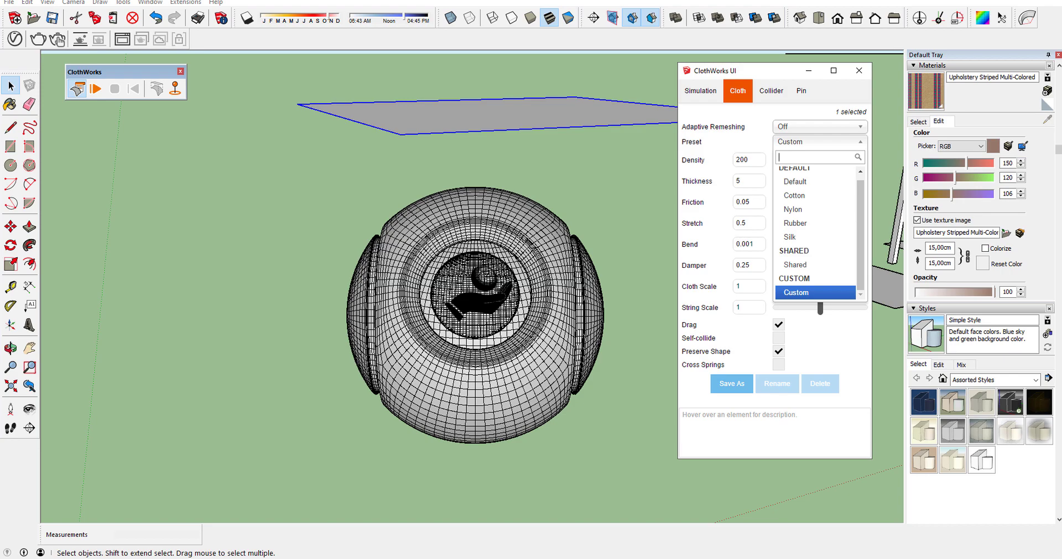
left_click(798, 142)
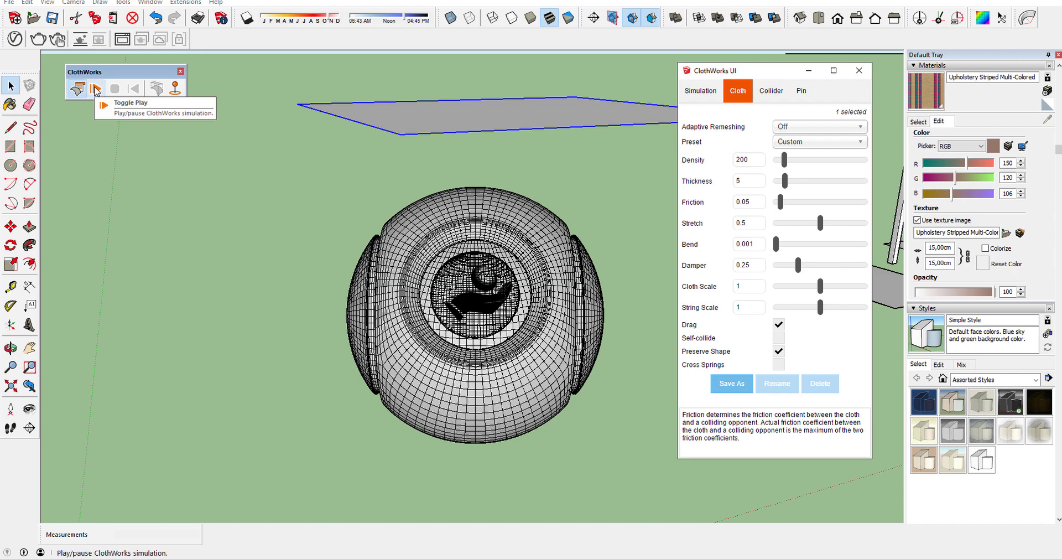
Step: Run the ClothWorks simulation until the cloth drapes over the sphere, and stop it
left_click(94, 90)
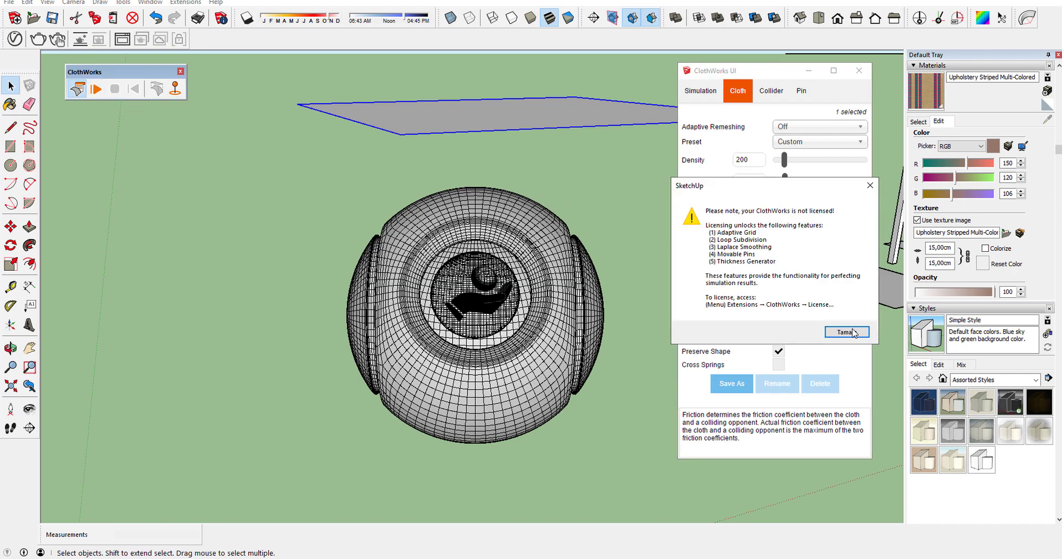
left_click(847, 332)
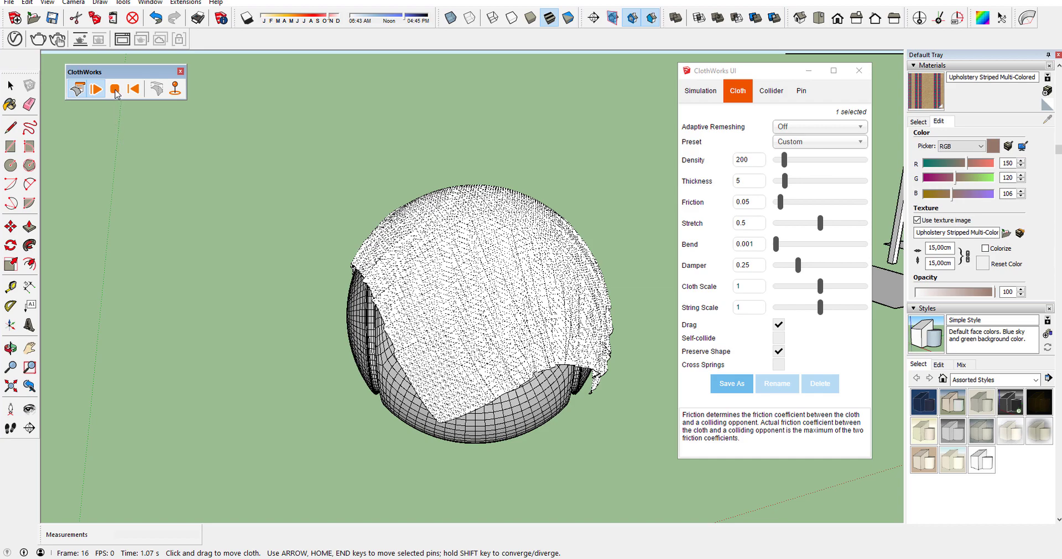
left_click(115, 89)
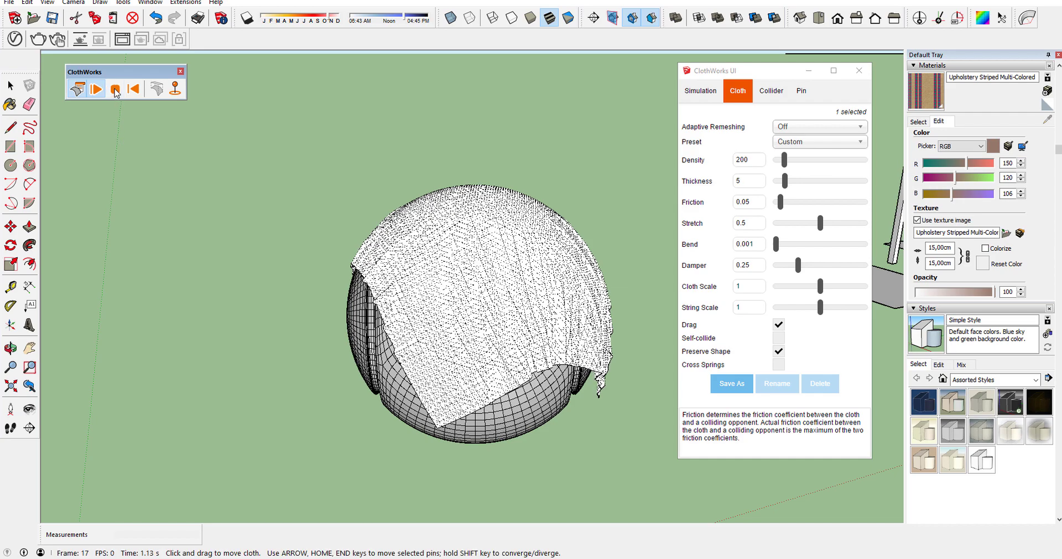
Step: Examine the folds and edges of the draped cloth around the sphere from several sides
mouse_move(481, 293)
middle_mouse_down()
mouse_move(363, 237)
mouse_move(339, 199)
mouse_move(555, 240)
mouse_move(566, 344)
mouse_move(216, 360)
mouse_move(332, 343)
mouse_move(503, 241)
mouse_move(512, 175)
mouse_move(384, 194)
mouse_move(448, 252)
mouse_move(408, 180)
mouse_move(344, 111)
mouse_move(485, 281)
middle_mouse_up()
scroll(448, 251, "up", 3)
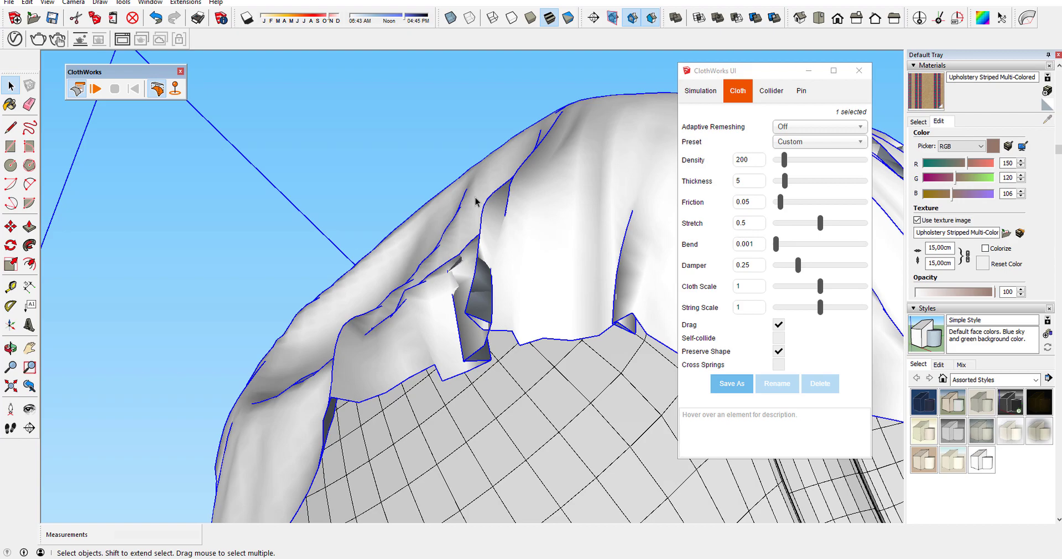
middle_click_drag(496, 249, 631, 337)
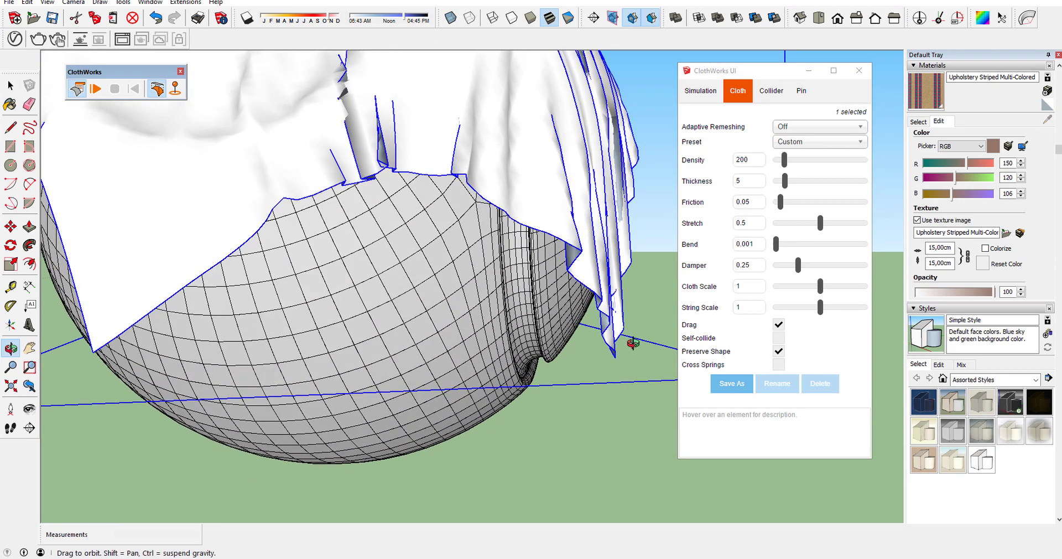
scroll(354, 125, "up", 2)
middle_click_drag(359, 133, 485, 339)
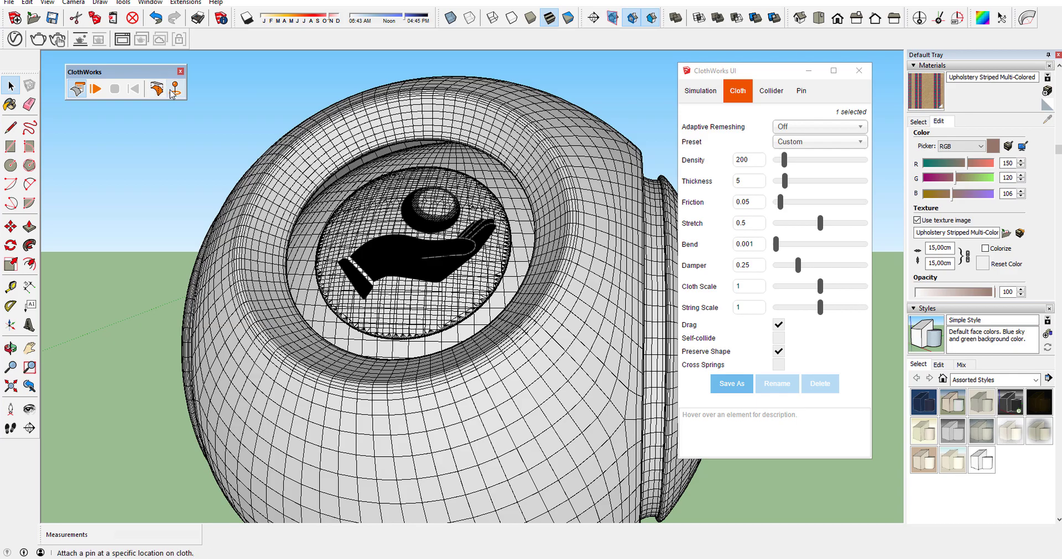
Step: Enable Self-collide for the flat cloth above the sphere
scroll(458, 145, "down", 2)
middle_click_drag(458, 145, 465, 324, "shift")
middle_click_drag(465, 323, 330, 226)
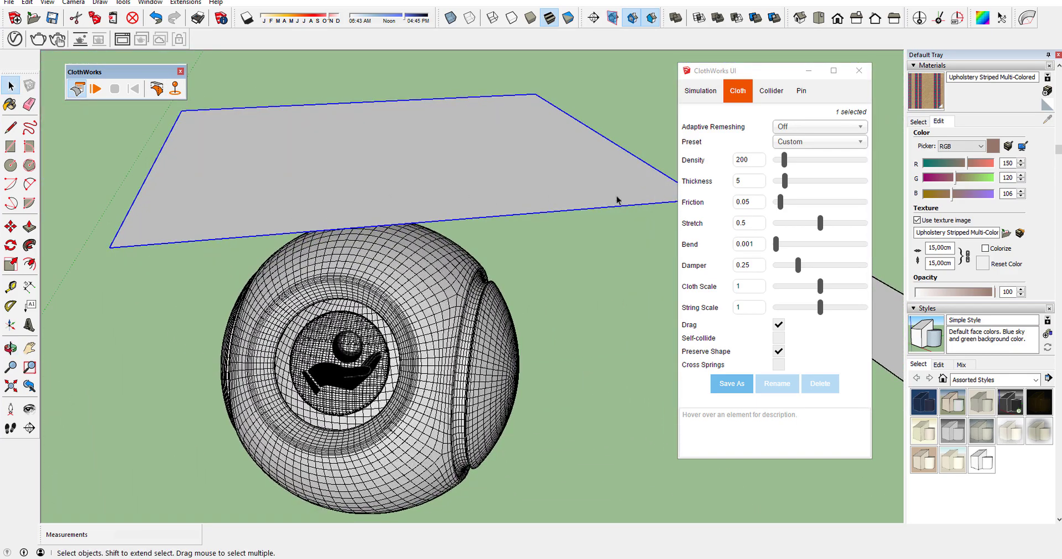
mouse_move(692, 342)
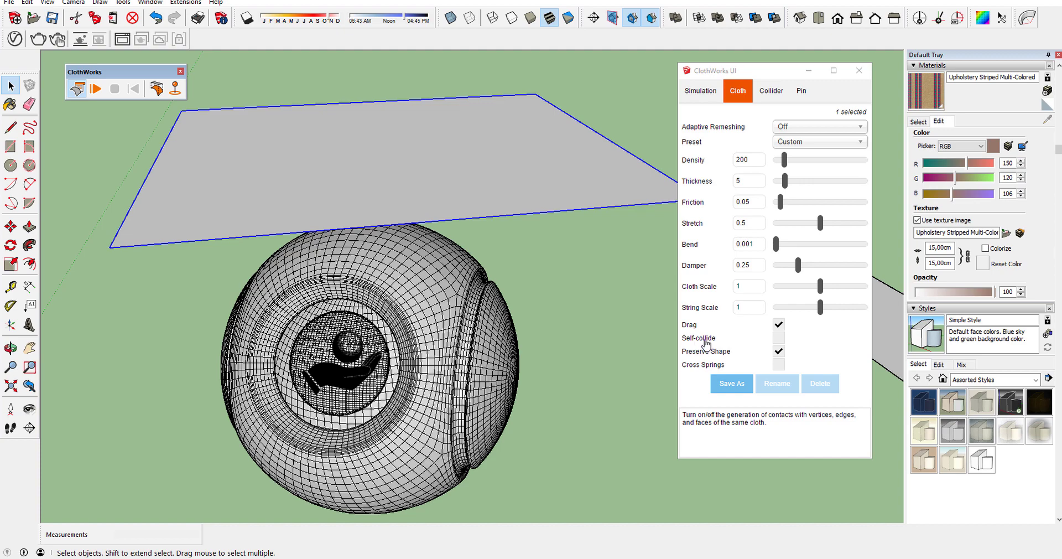
left_click(784, 343)
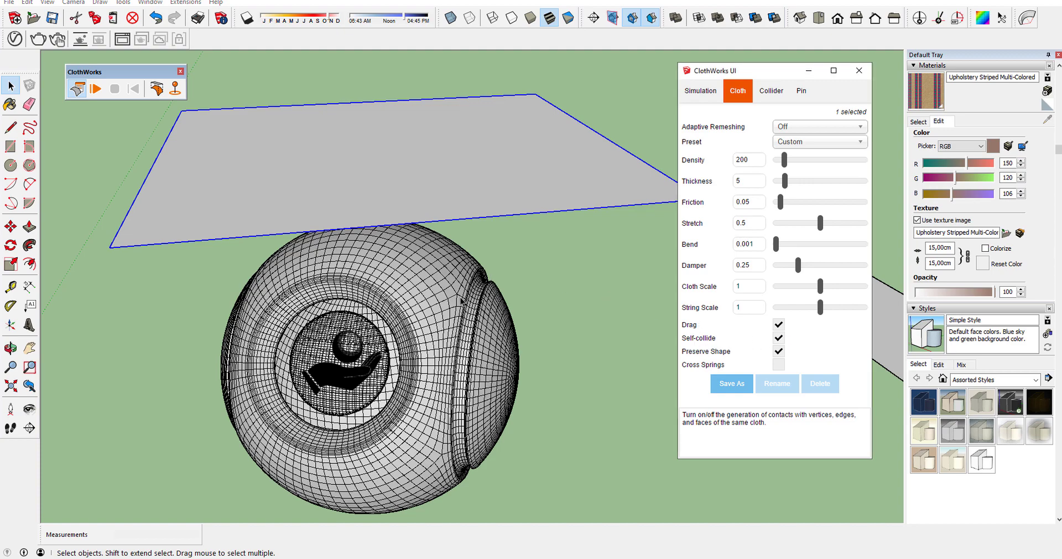
Step: Run the ClothWorks simulation on the self-colliding cloth, stop it once draped over the sphere, and examine the folds
left_click(98, 88)
left_click(97, 90)
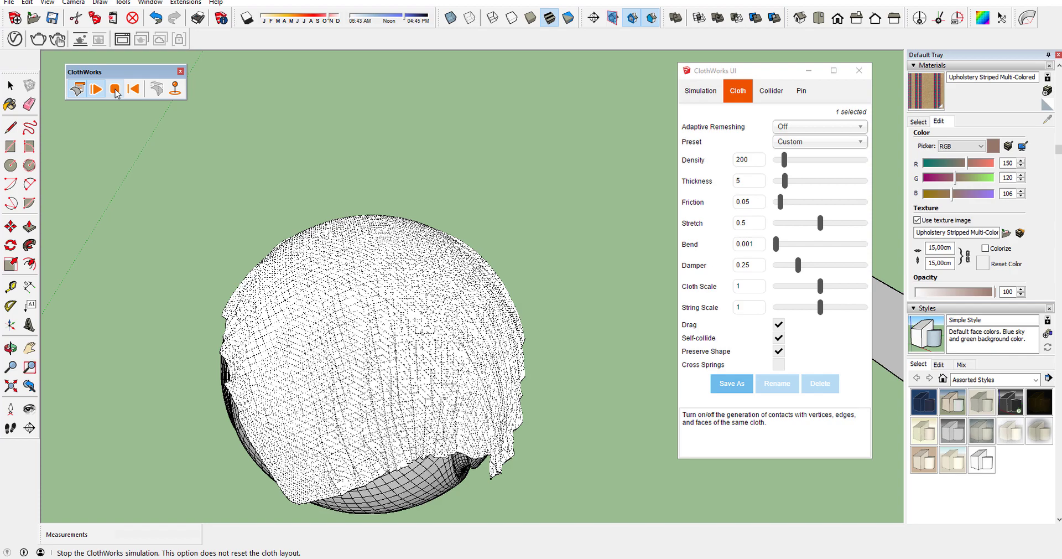
left_click(115, 90)
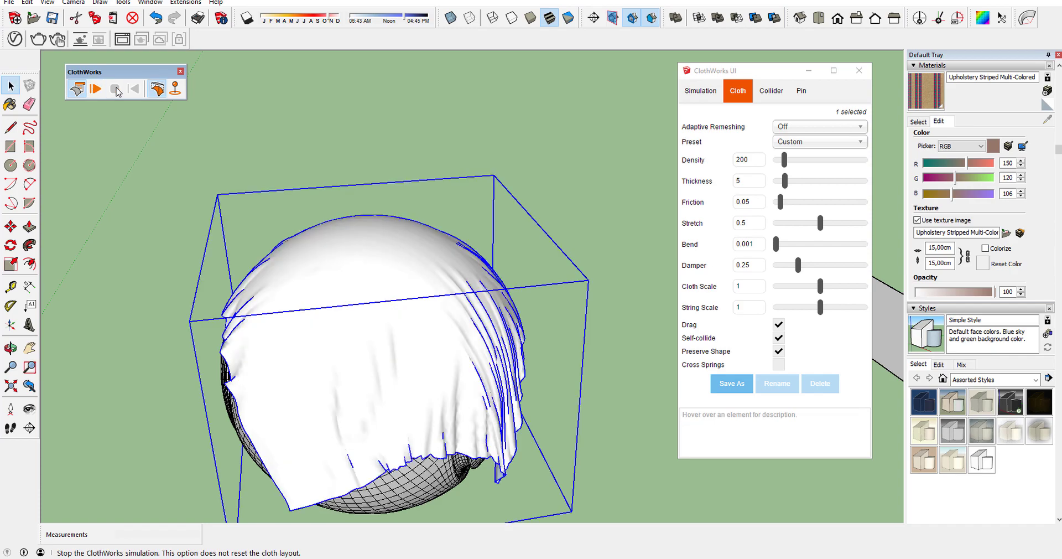
middle_click_drag(254, 237, 32, 148)
scroll(332, 183, "up", 8)
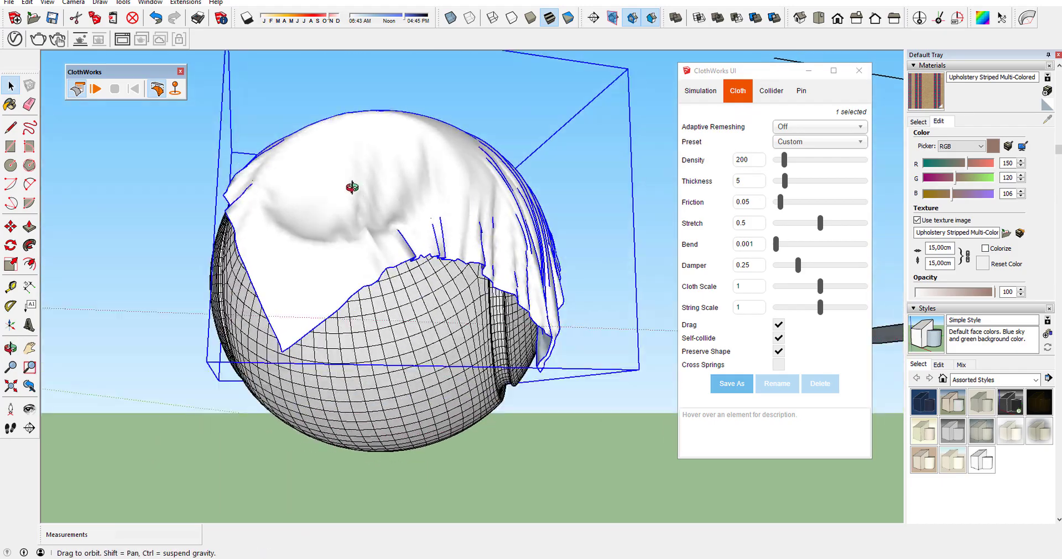
middle_click_drag(352, 216, 325, 290)
key("space")
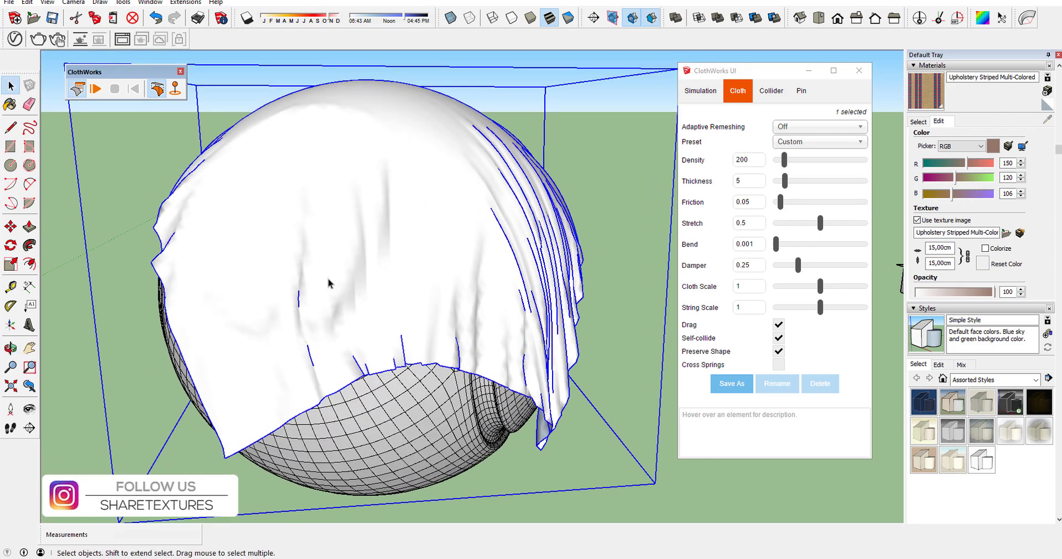
Step: Paint the draped cloth group with the Checkerboard Black pattern
left_click(158, 89)
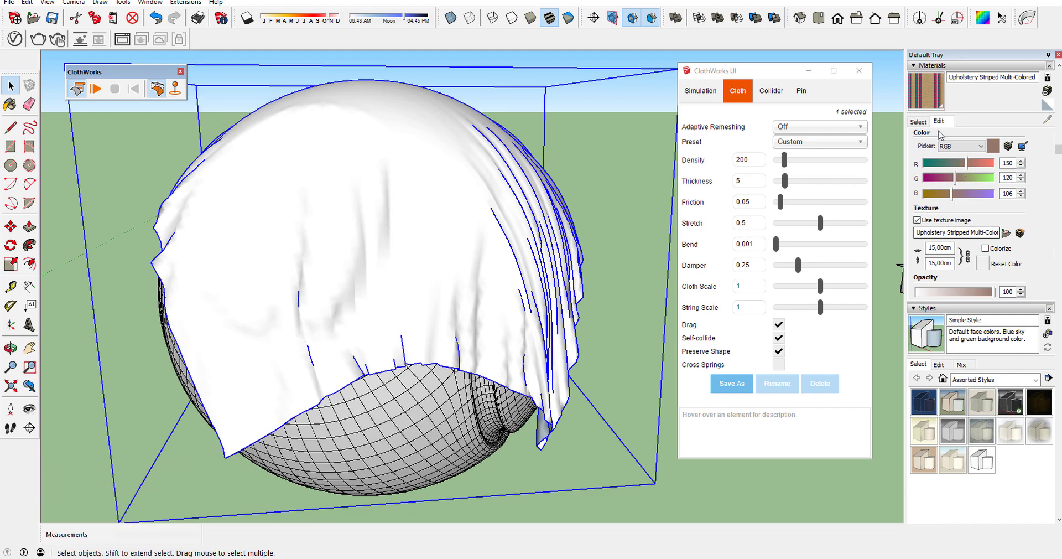
key("b")
left_click(415, 206)
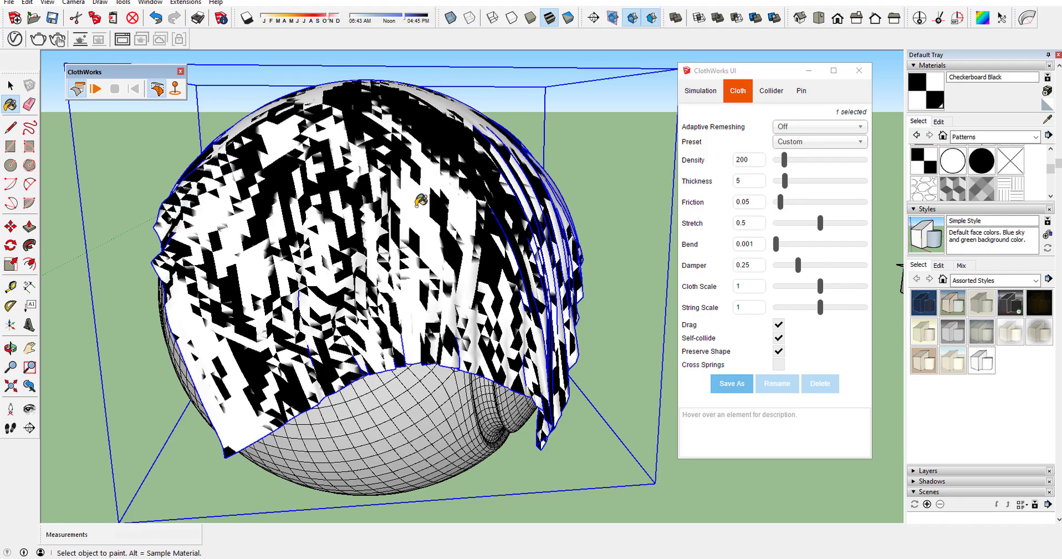
mouse_move(420, 195)
middle_mouse_down()
mouse_move(362, 176)
mouse_move(156, 241)
mouse_move(289, 236)
mouse_move(407, 214)
mouse_move(396, 213)
middle_mouse_up()
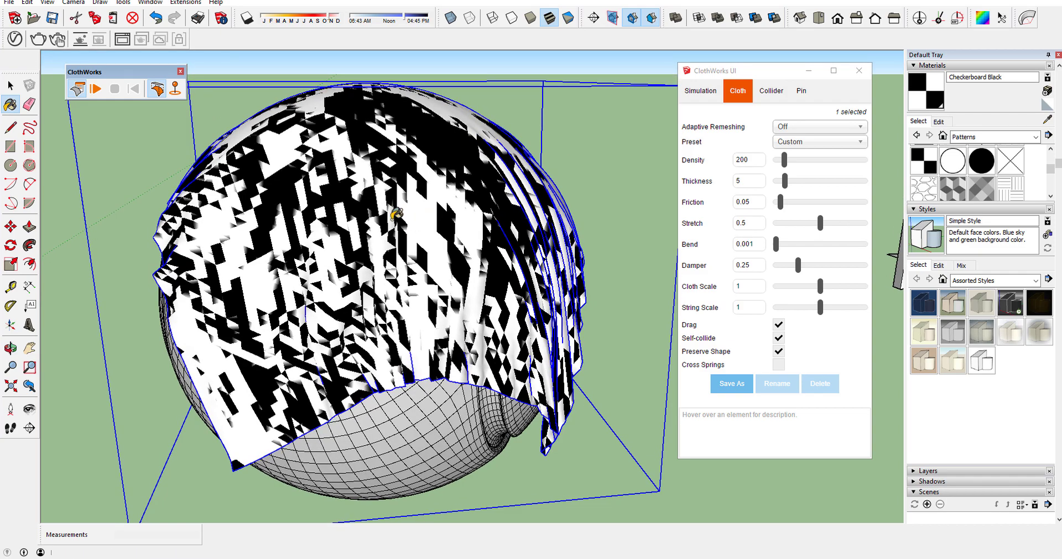
Step: Toggle the drape off to return the checkered cloth to its flat layout and inspect the pattern
left_click(158, 87)
middle_click_drag(351, 113, 376, 246)
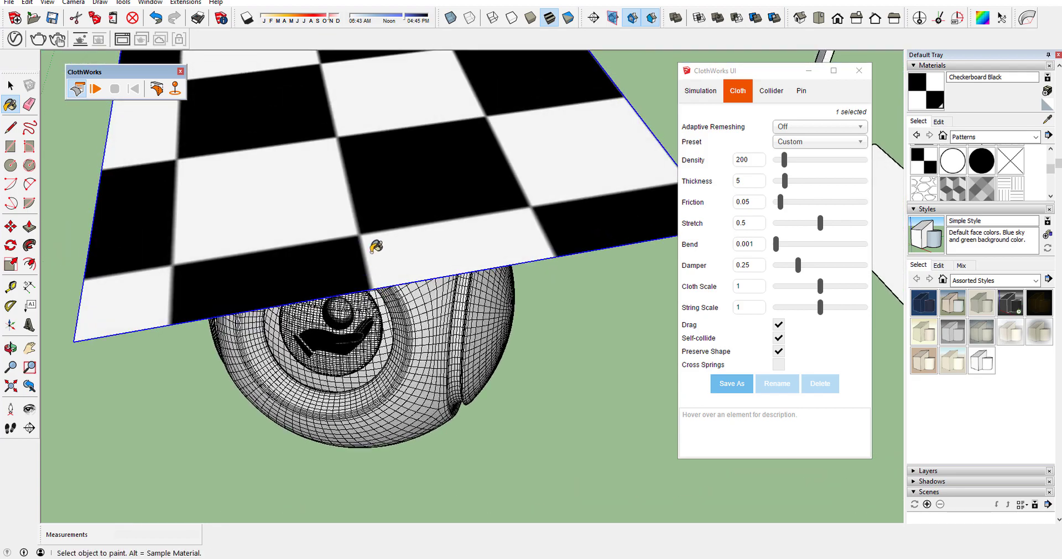
scroll(372, 252, "up", 1)
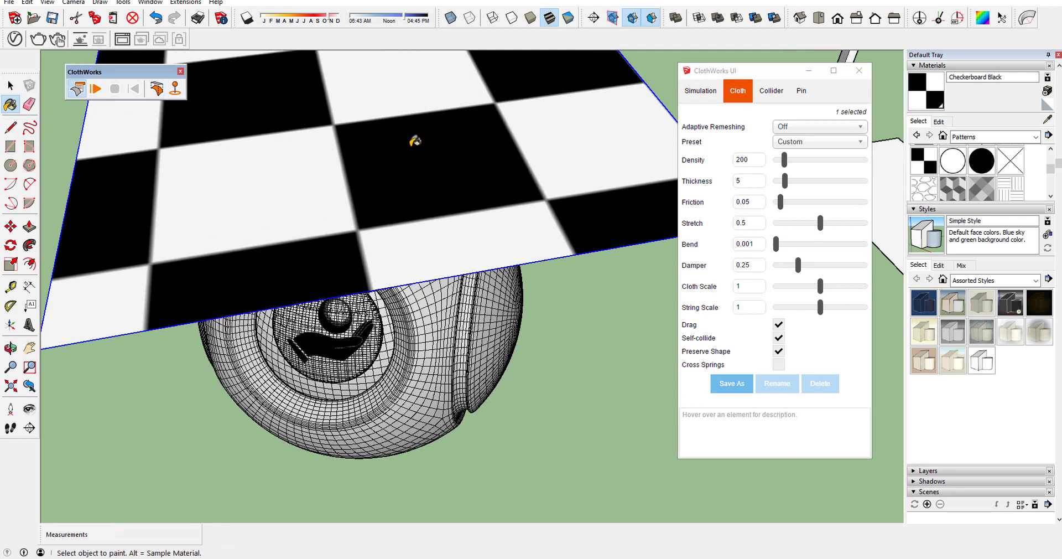
scroll(410, 137, "down", 5)
middle_click_drag(410, 138, 362, 244)
scroll(363, 244, "up", 1)
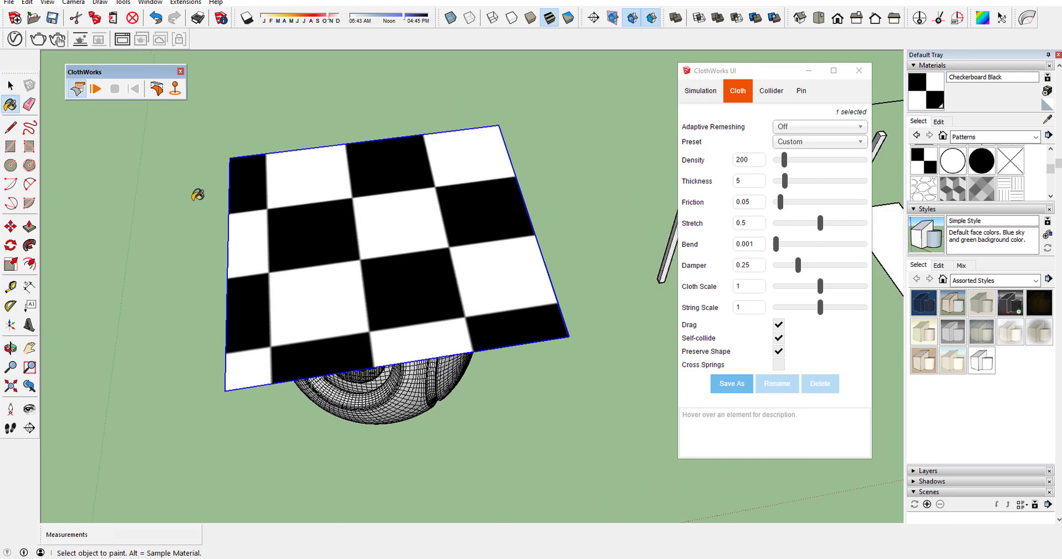
Step: Apply Checkerboard Black to all faces inside the flat cloth group, and toggle the cloth back to its draped shape
left_click(11, 86)
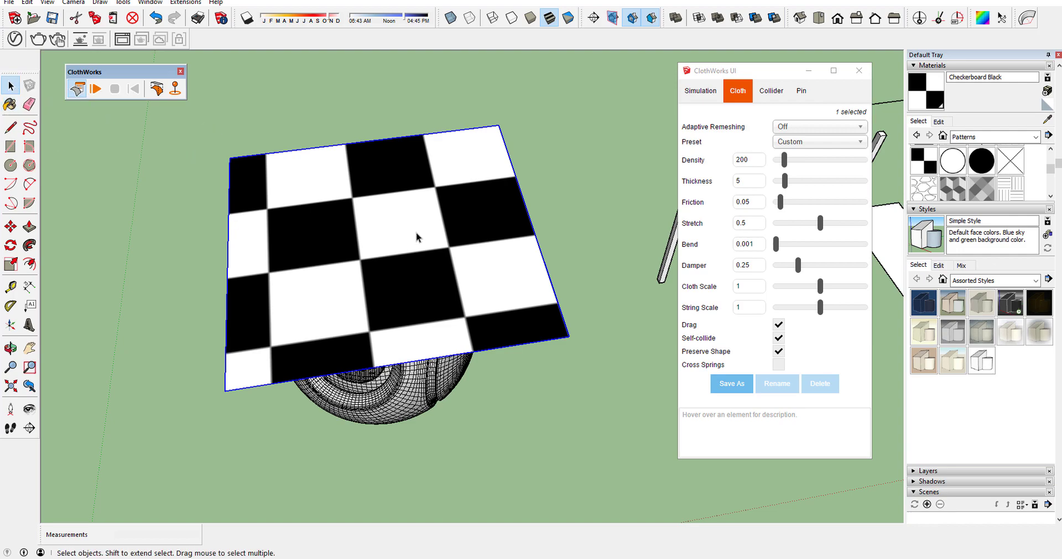
triple_click(391, 253)
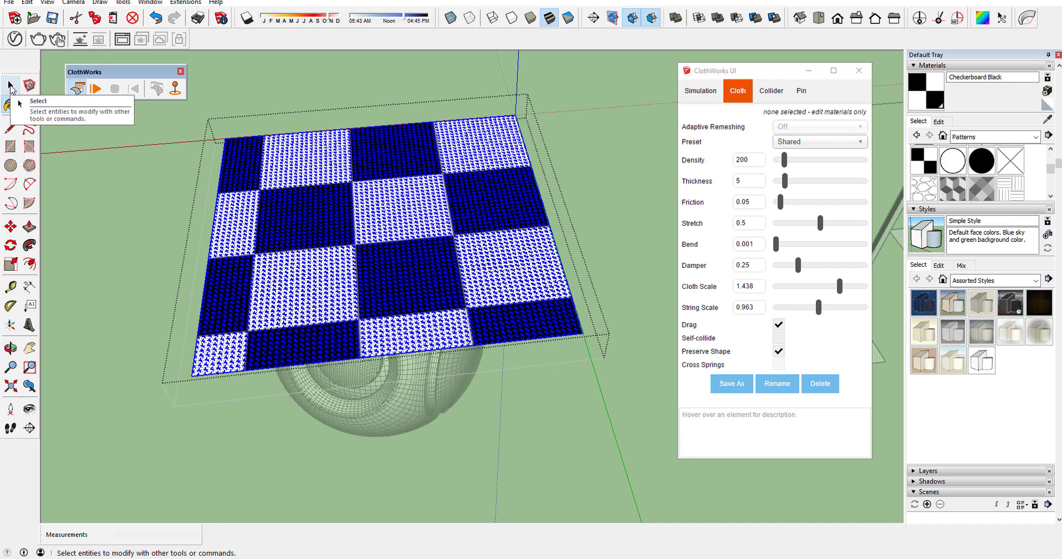
left_click(11, 87)
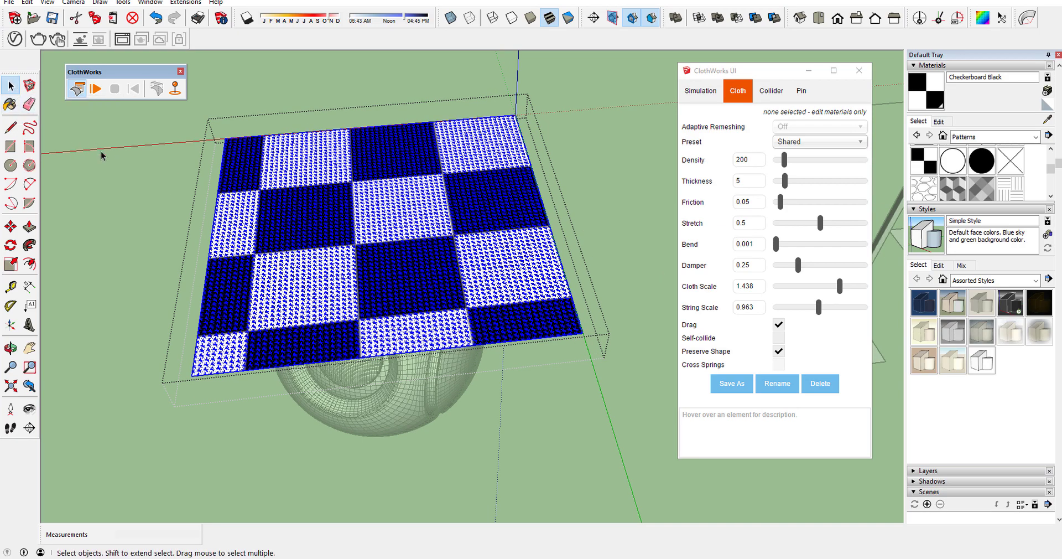
left_click(101, 151)
left_click(325, 213)
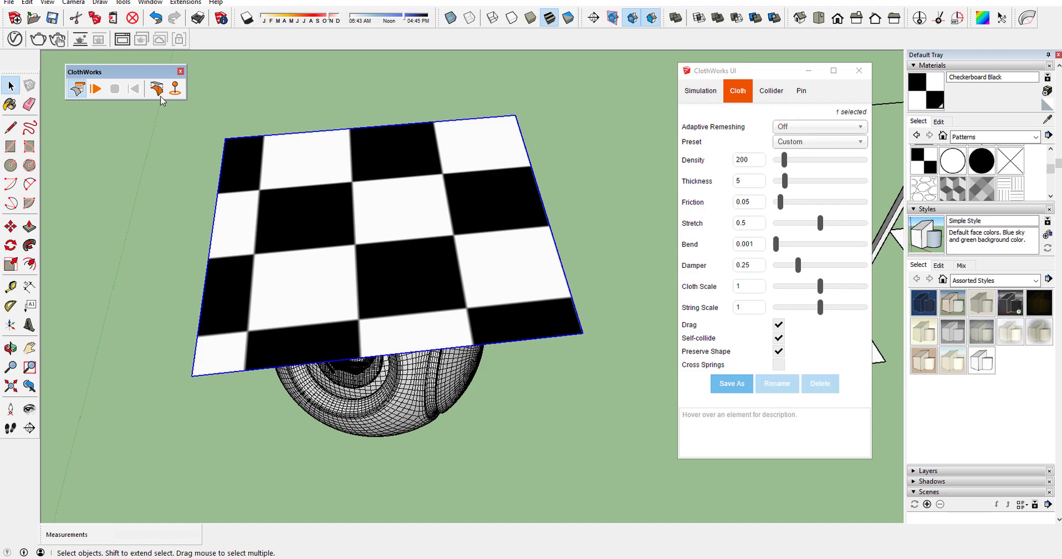
left_click(158, 89)
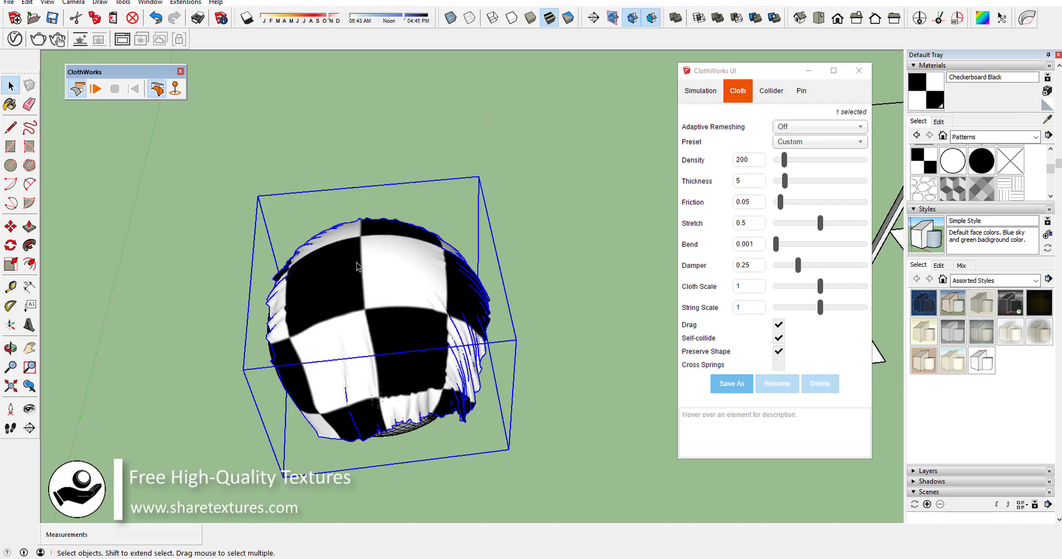
left_click_drag(168, 174, 636, 164)
Step: Set the Checkerboard Black texture width to 10 cm and inspect the pattern on the draped cloth
left_click(941, 121)
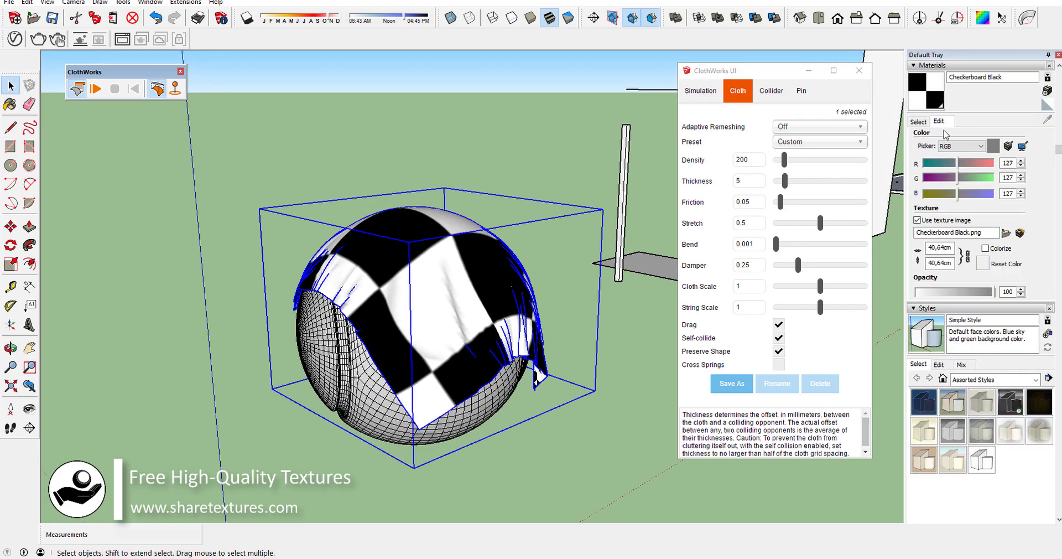
left_click_drag(945, 248, 906, 249)
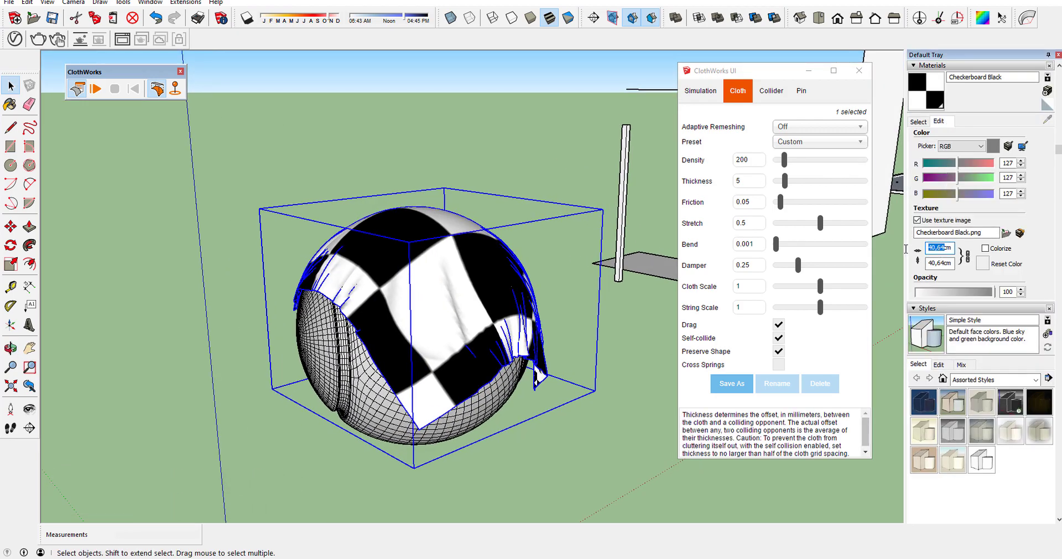
type("0")
key("BackSpace")
type("10")
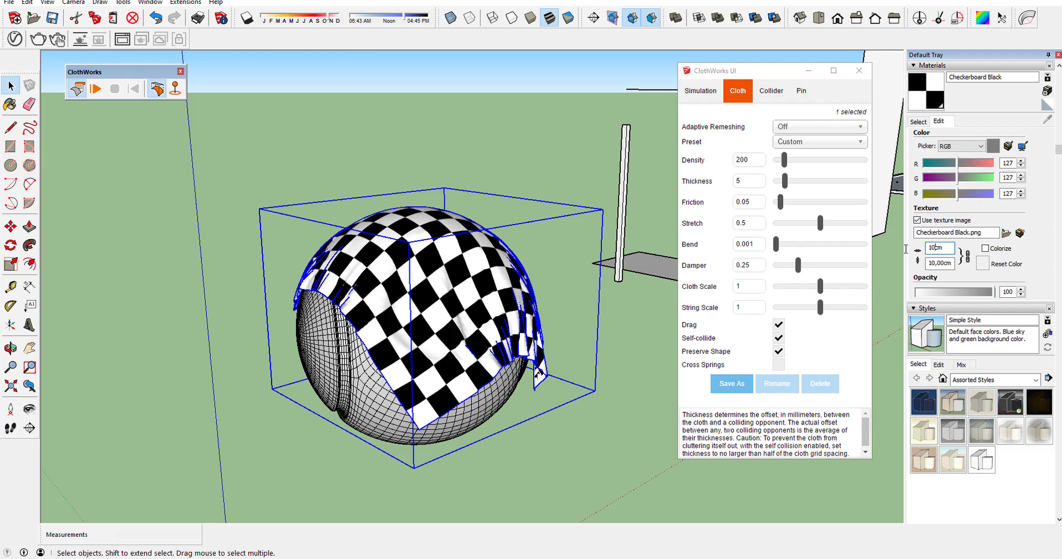
middle_click_drag(545, 287, 83, 287)
scroll(313, 290, "up", 3)
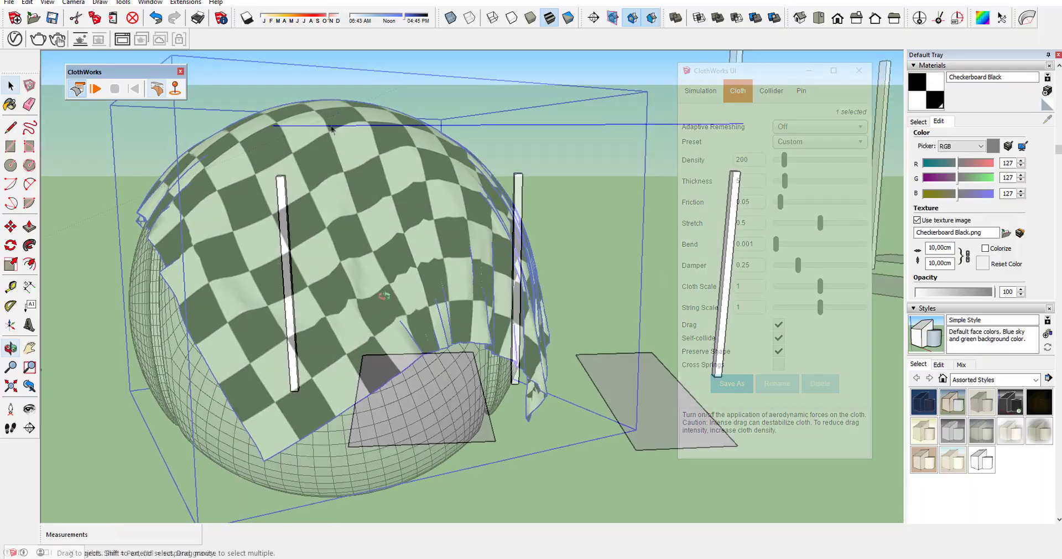
Step: Divide the horizontal line above the three posts into 100 segments
right_click(332, 131)
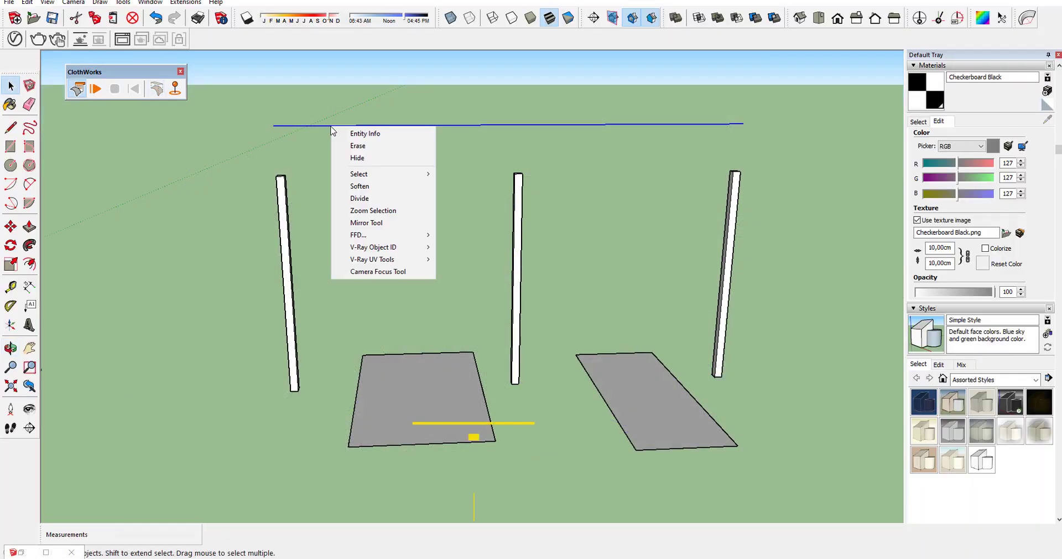
left_click(366, 200)
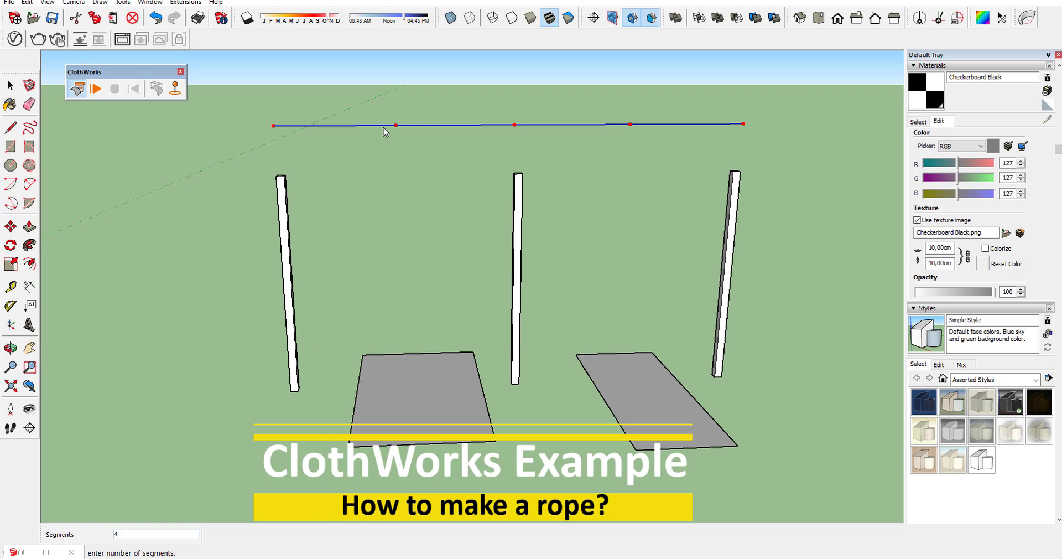
left_click(275, 131)
Step: Group all segments of the divided line above the posts and make the group a ClothWorks cloth
left_click(289, 128)
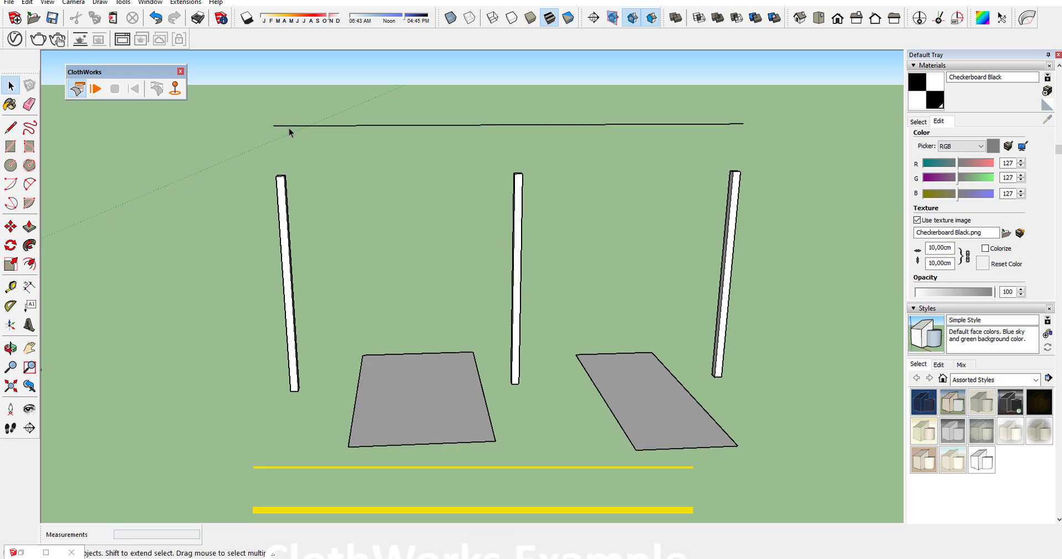
triple_click(287, 127)
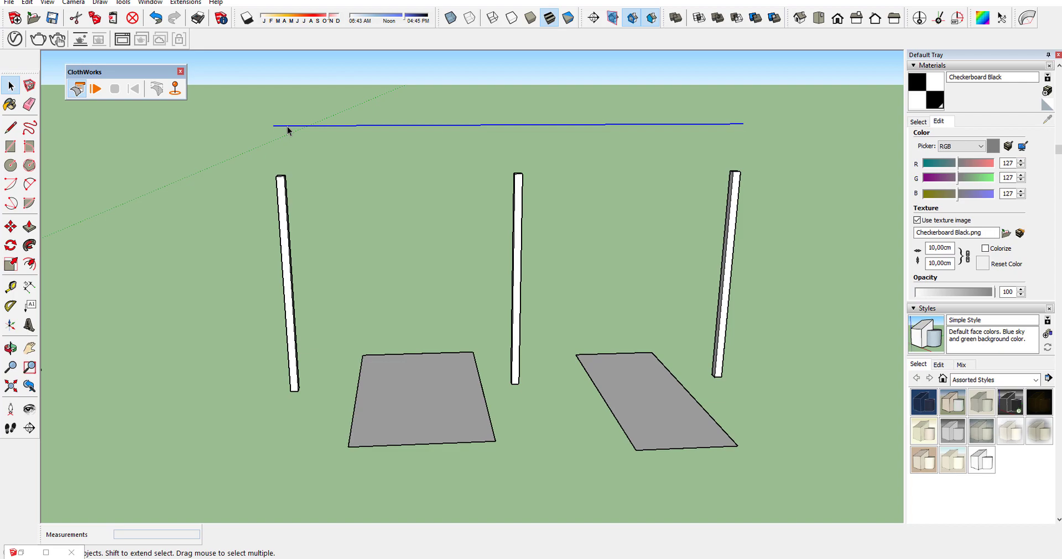
right_click(287, 131)
left_click(327, 221)
right_click(346, 128)
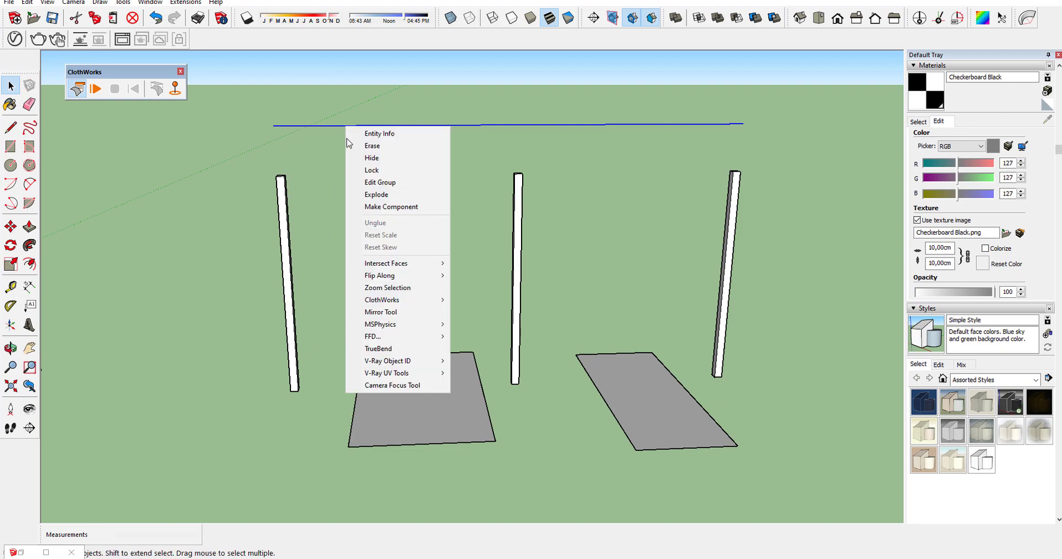
mouse_move(406, 303)
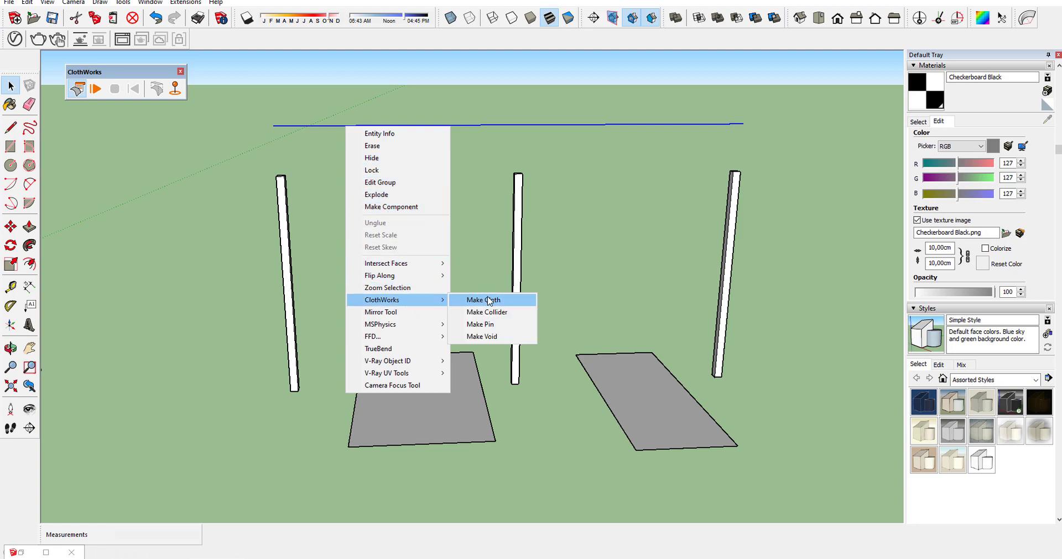
left_click(487, 299)
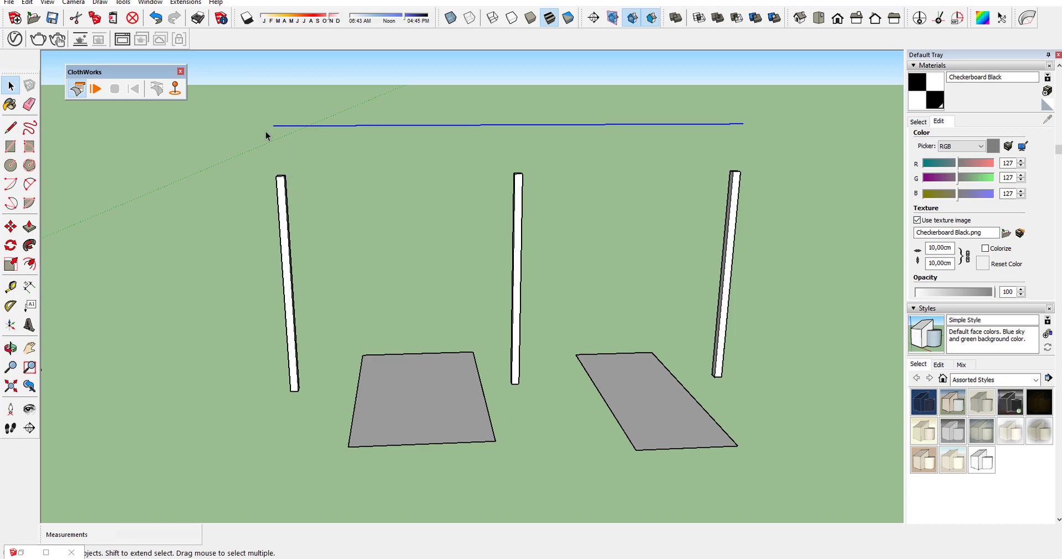
Step: Place 4 cm ClothWorks pins on the rope line at its left end, above the middle post, and at its right end
left_click(175, 89)
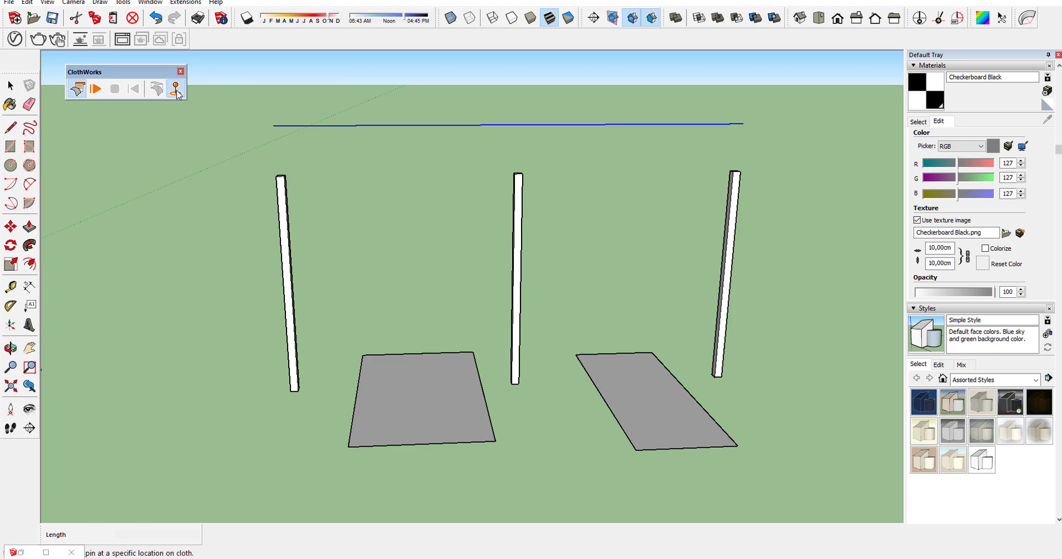
left_click(273, 125)
key("Return")
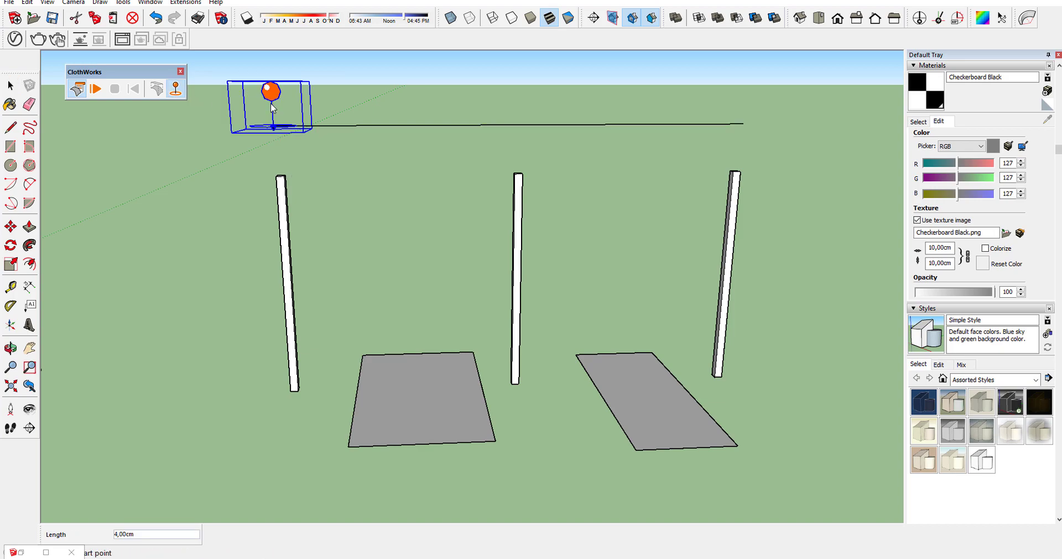
left_click(519, 125)
key("Return")
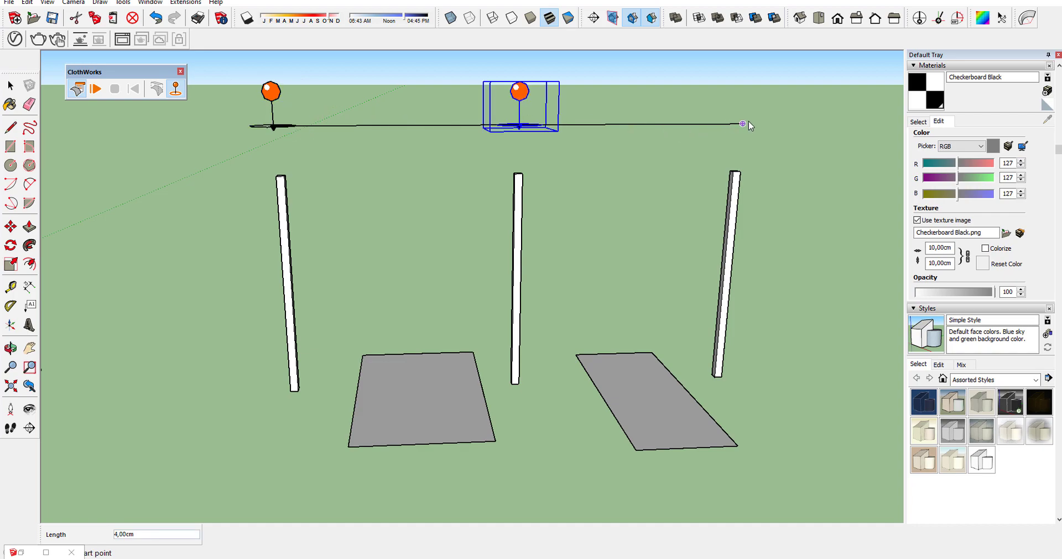
key("Return")
Step: Run the ClothWorks simulation until the rope sags between the pins, and stop it
left_click(11, 86)
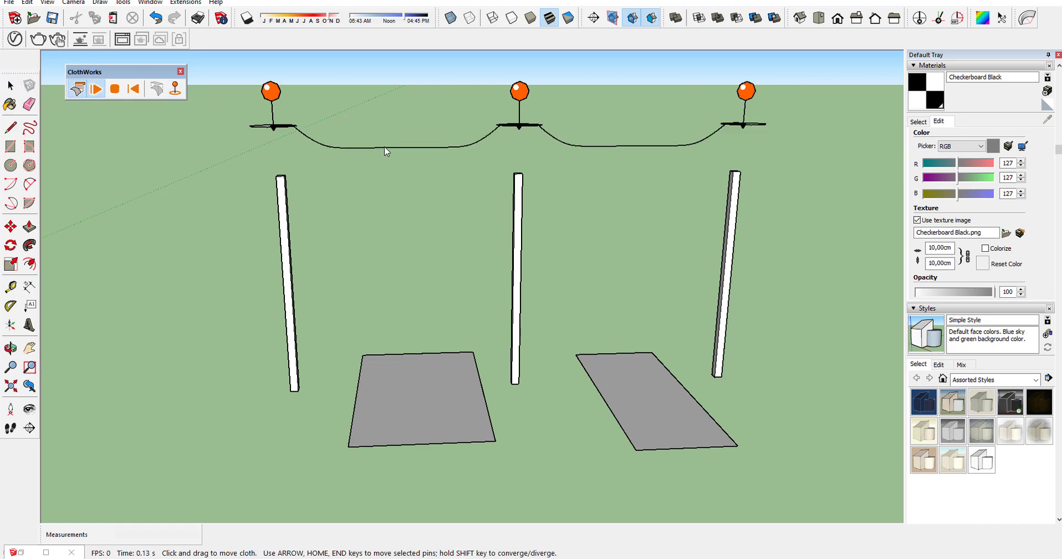
left_click(115, 89)
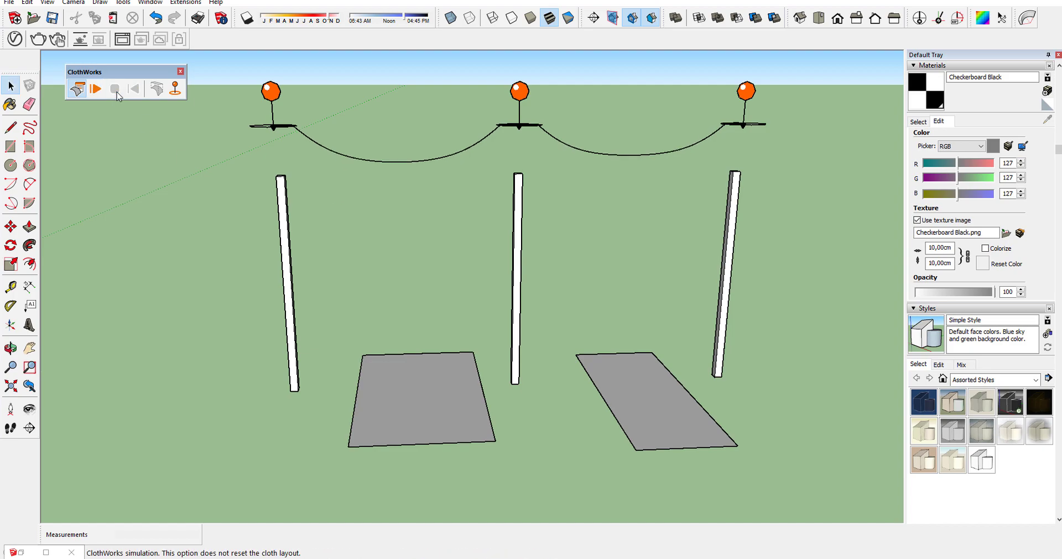
Step: Delete the three pins holding the sagging rope
left_click(270, 92)
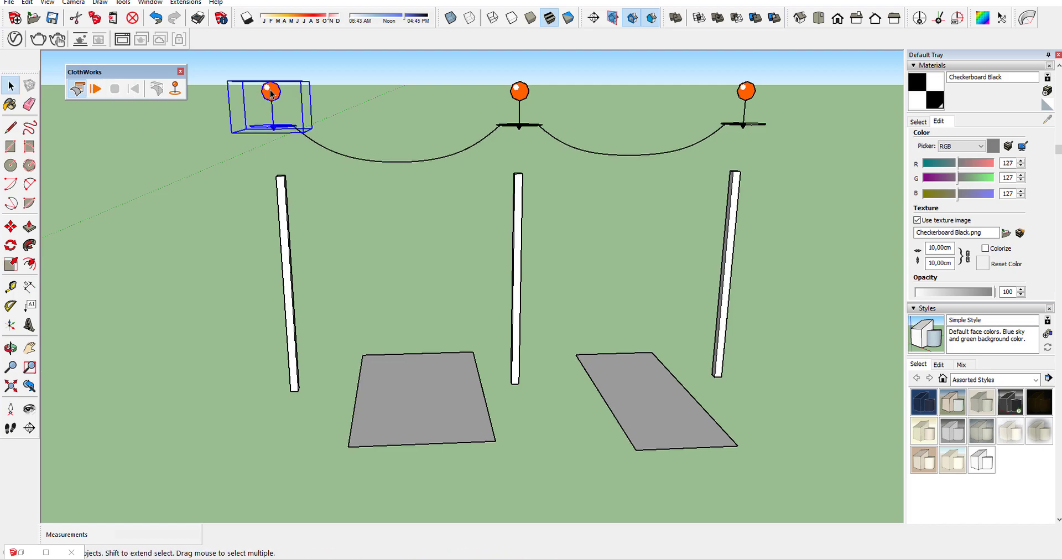
key("Delete")
left_click(517, 92)
key("Delete")
left_click(752, 97)
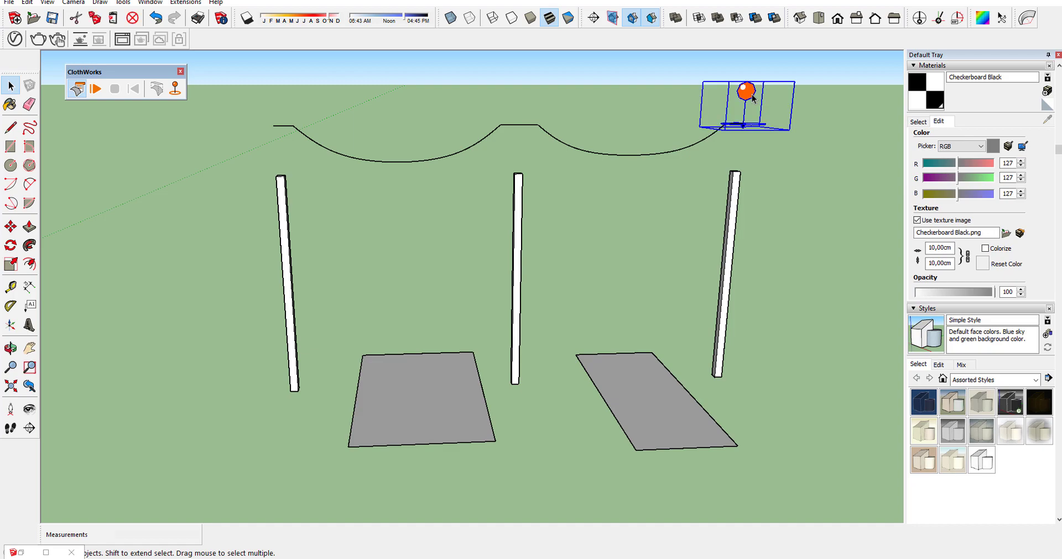
key("Delete")
Step: Move the sagging rope straight down by its left end so it rests on top of the three posts
left_click(523, 124)
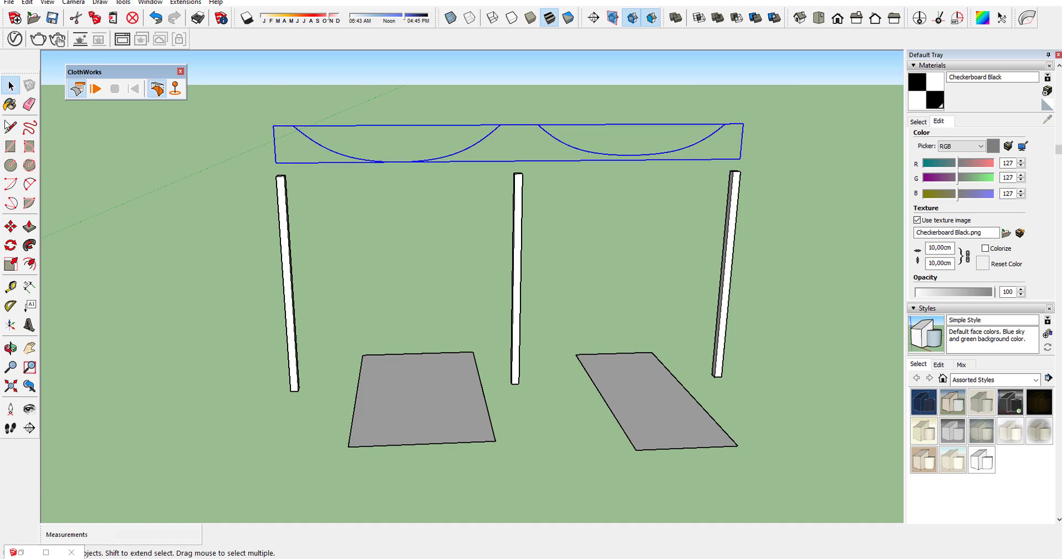
left_click(10, 226)
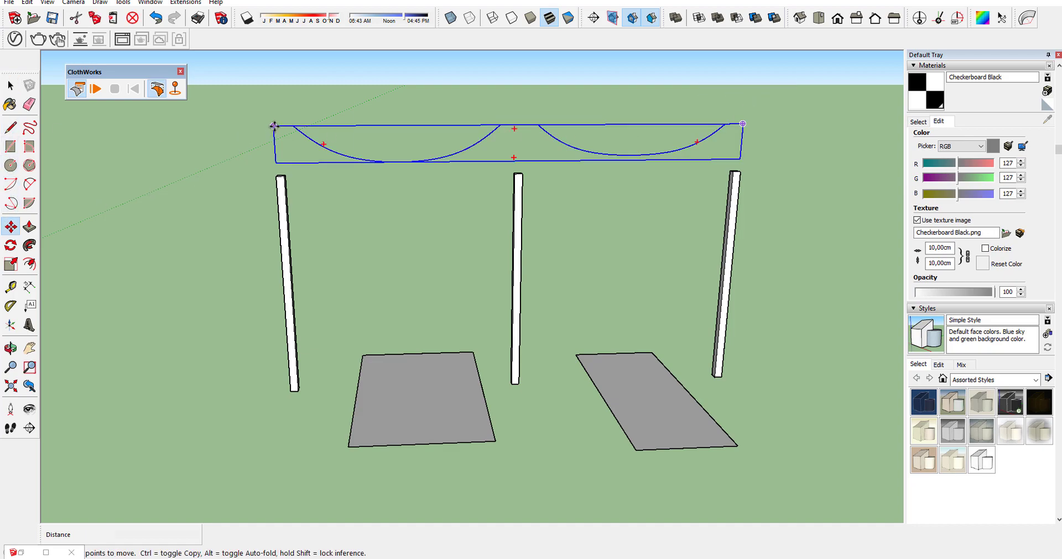
left_click(273, 125)
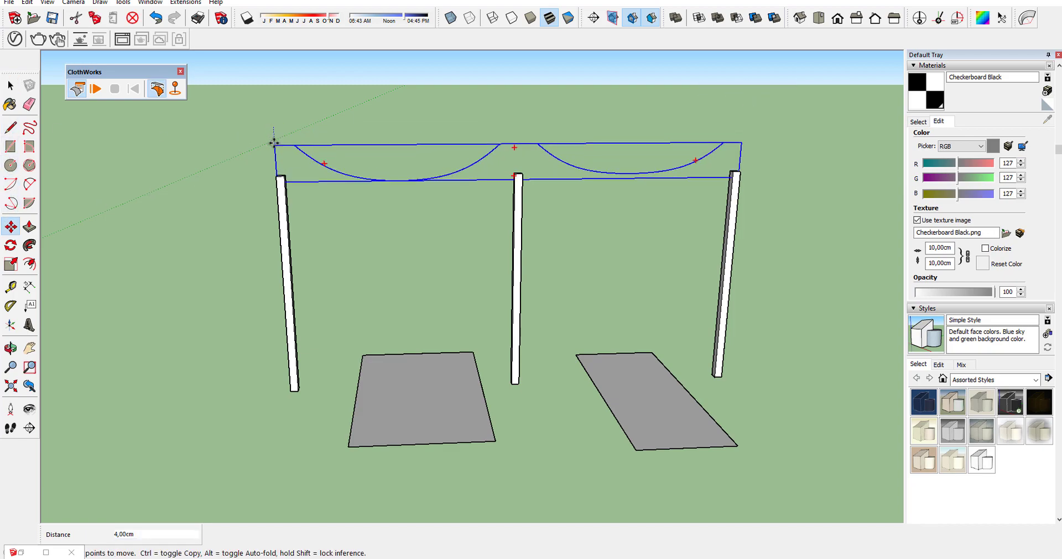
left_click(276, 176)
middle_click_drag(319, 198, 293, 224)
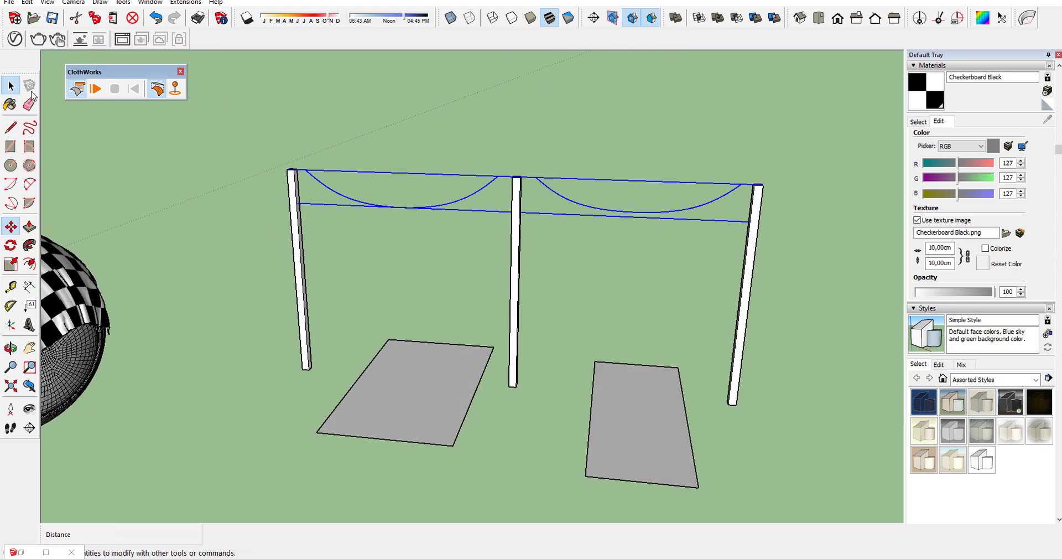
Step: Scale the middle post along the rope's direction so it becomes much wider than the two outer posts
left_click(11, 86)
scroll(517, 204, "up", 2)
left_click(516, 205)
left_click(11, 263)
middle_click_drag(620, 288, 774, 281)
left_click(478, 334)
left_click(495, 337)
left_click(524, 307)
left_click(514, 306)
middle_click_drag(498, 304, 347, 287)
left_click(11, 86)
left_click(357, 249)
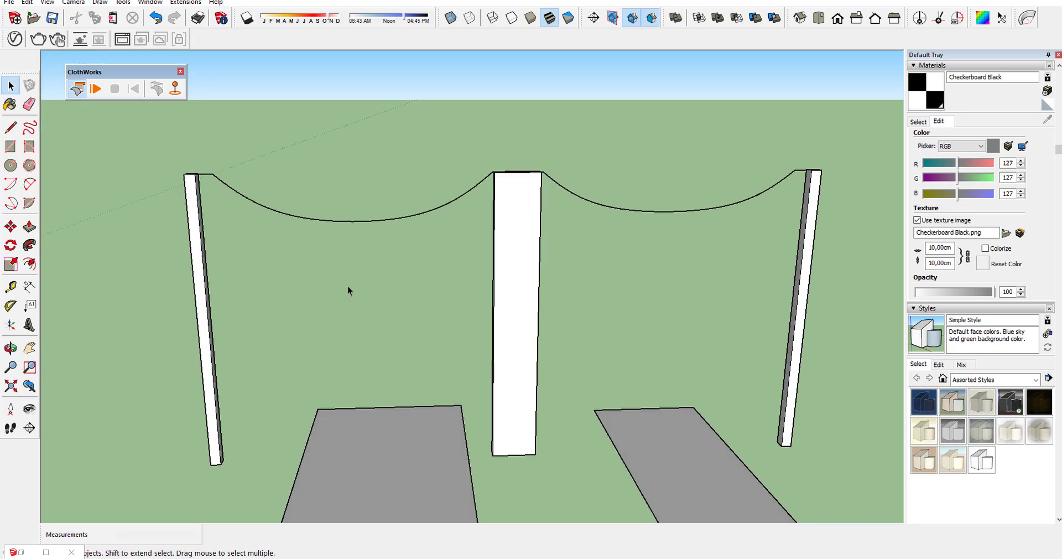
Step: Move both grey rectangles vertically up by about 48 cm, from the ground to just above the sagging rope
scroll(365, 327, "down", 1)
left_click(406, 442)
left_click(664, 448, "shift")
left_click(10, 226)
left_click(515, 372)
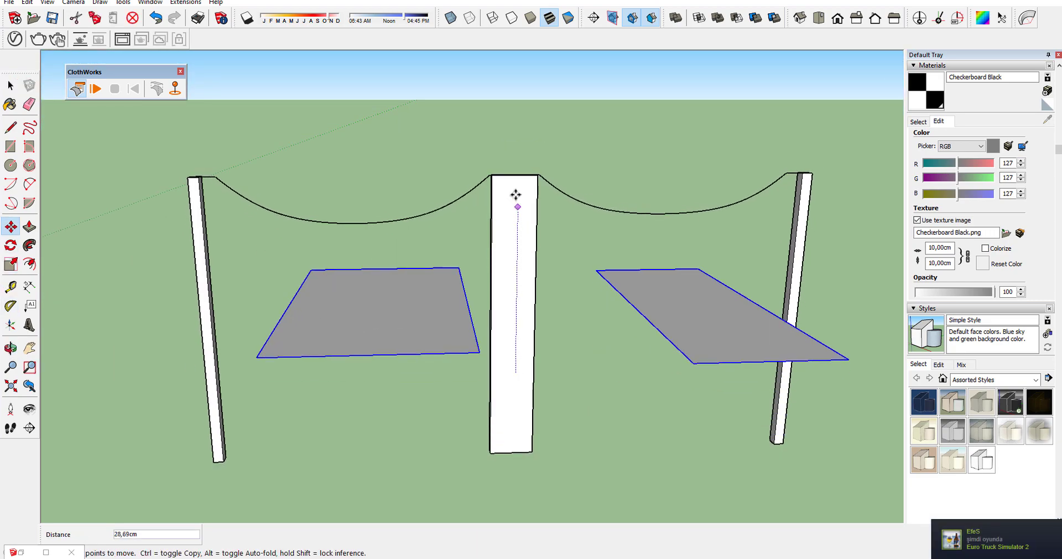
left_click(522, 82)
key("space")
Step: Make the sagging rope group a ClothWorks collider
left_click(280, 217)
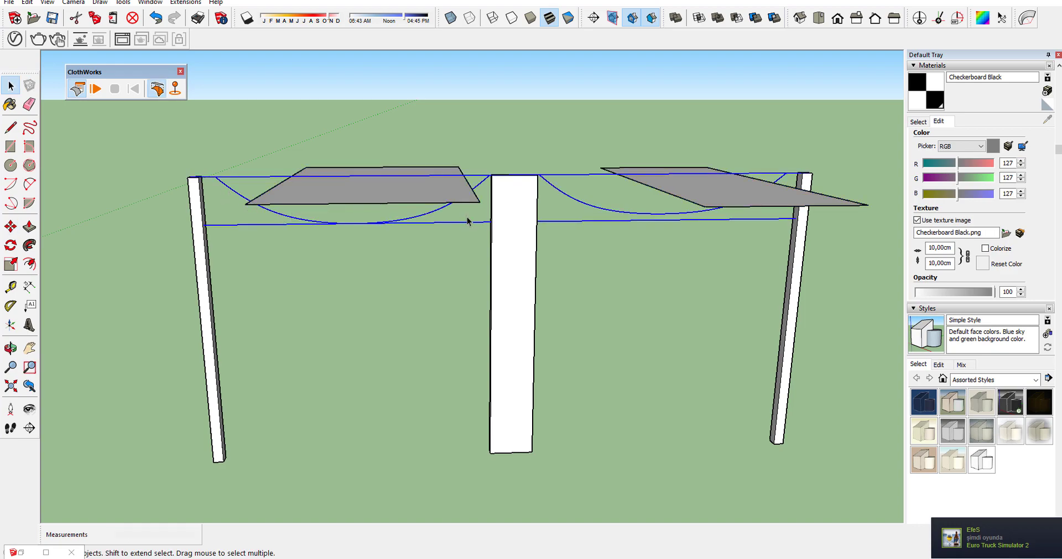
right_click(423, 217)
mouse_move(525, 392)
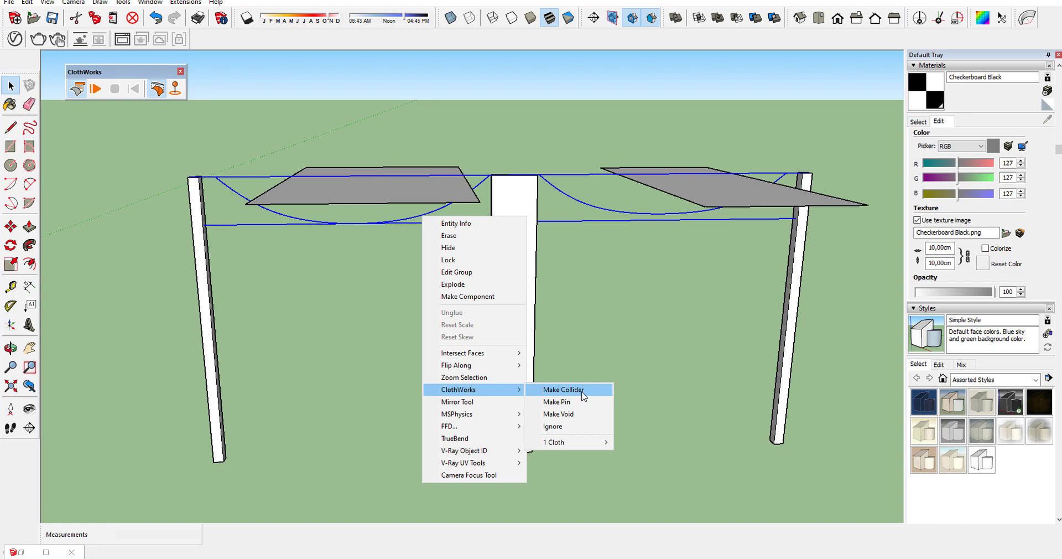
left_click(563, 389)
Step: Make each of the two grey rectangles above the rope a ClothWorks cloth
left_click(381, 195)
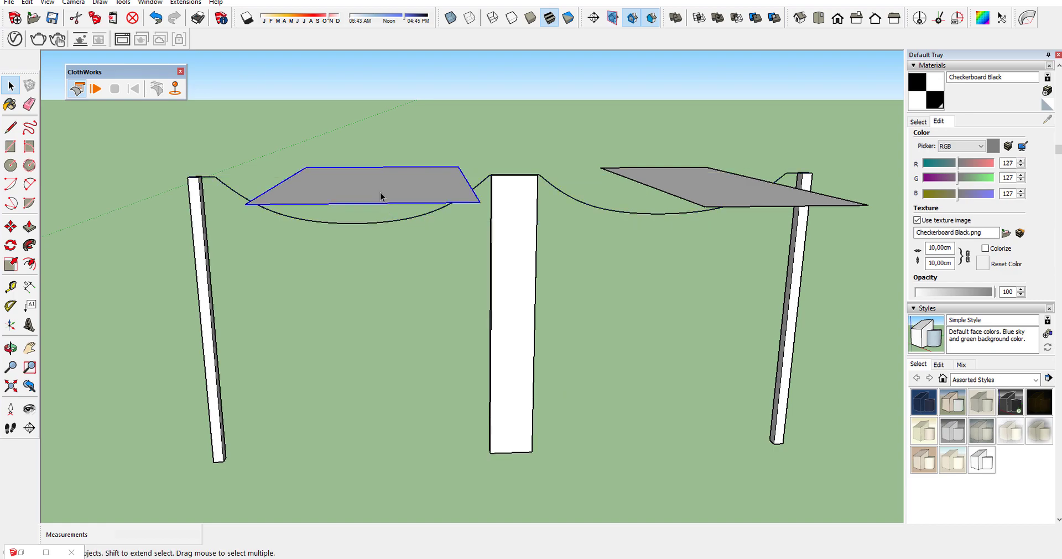
right_click(404, 196)
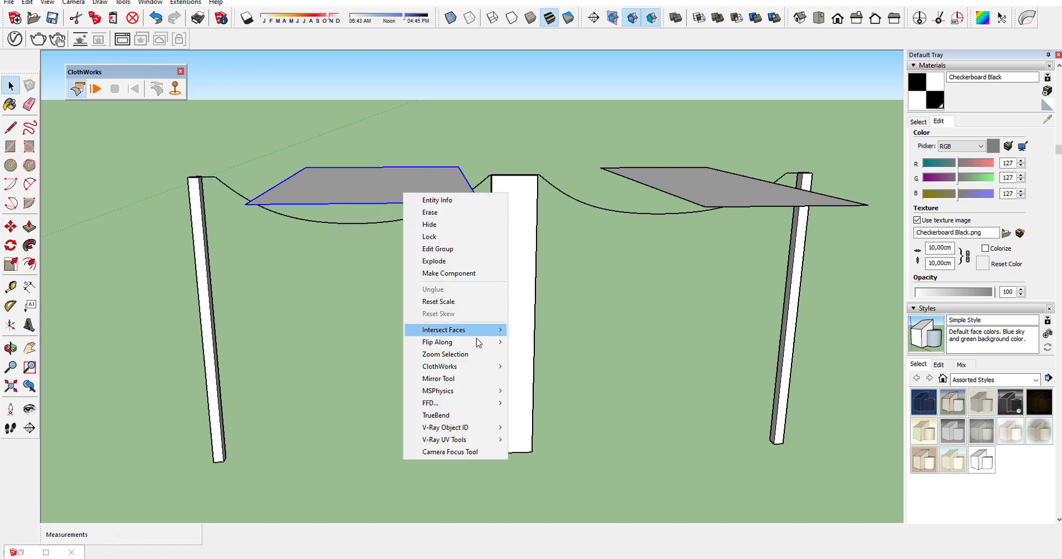
mouse_move(476, 368)
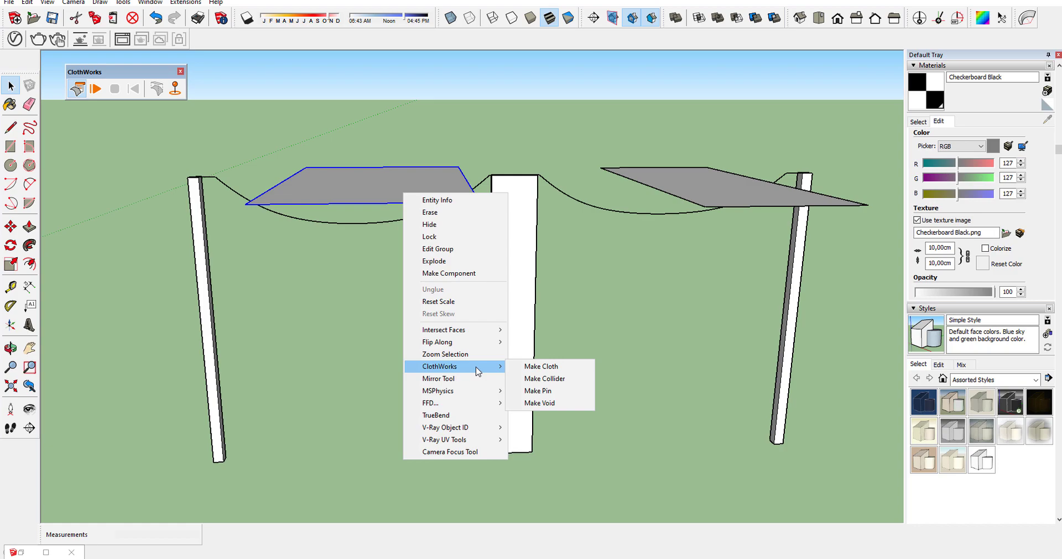
left_click(545, 366)
left_click(708, 195)
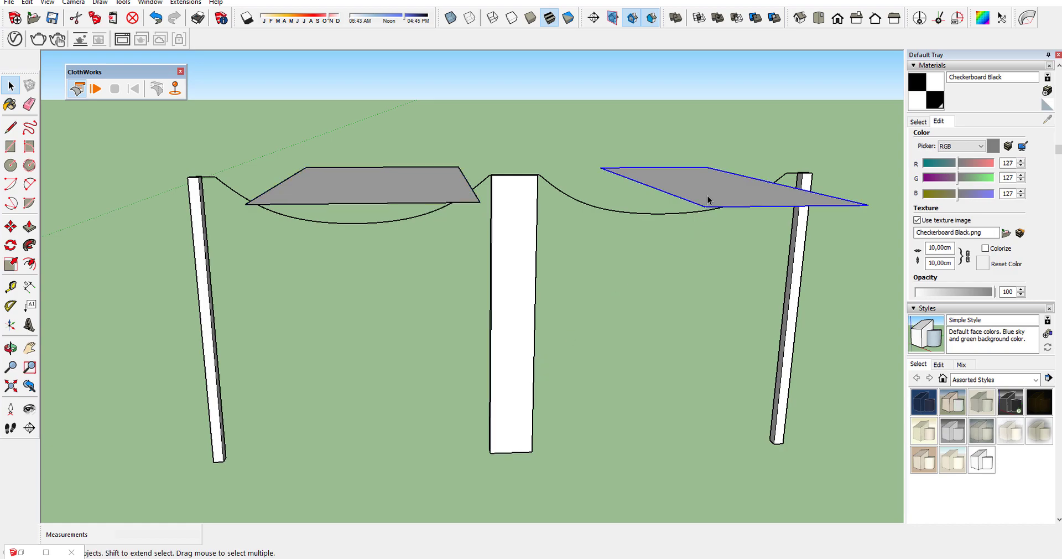
right_click(708, 197)
mouse_move(763, 369)
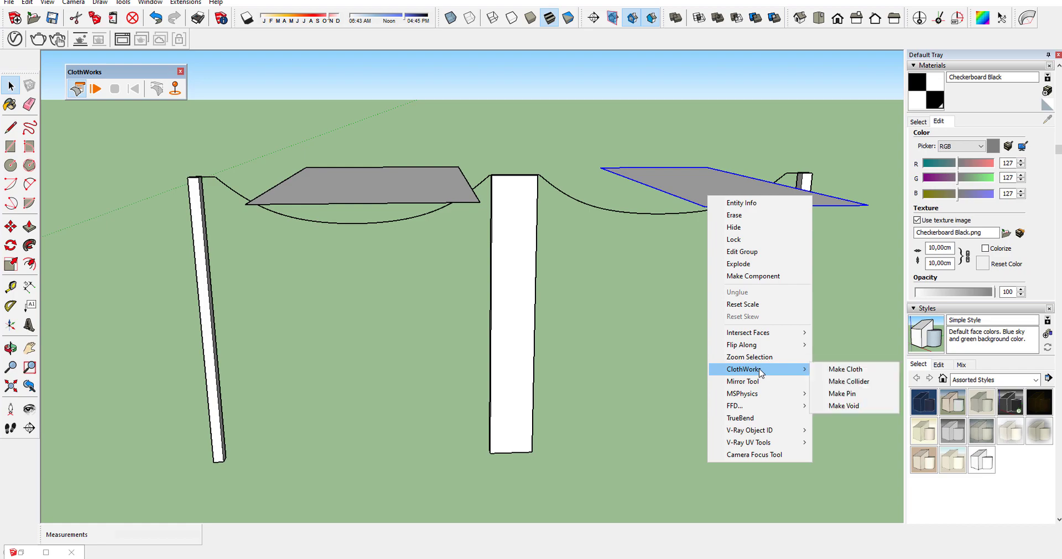
left_click(838, 365)
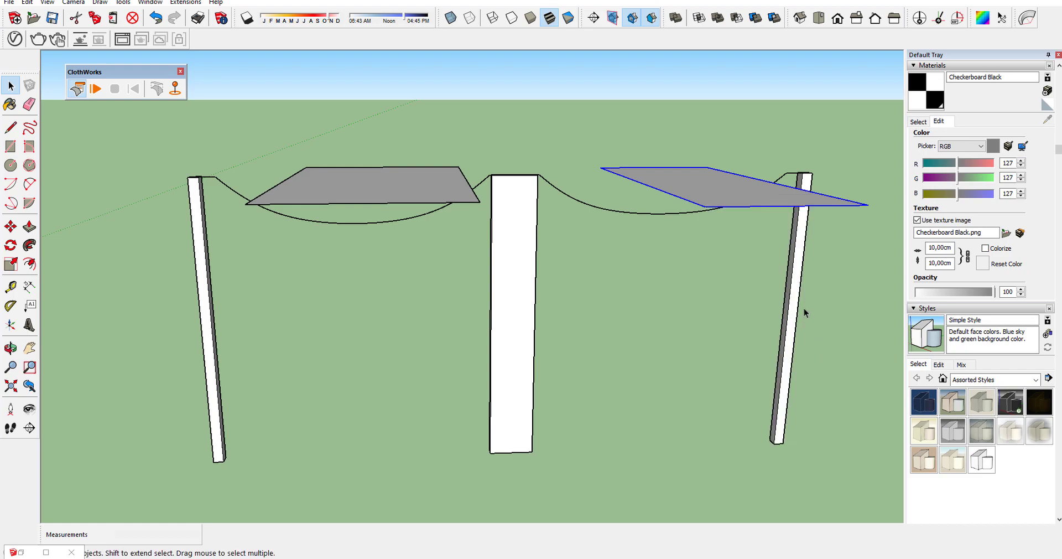
Step: Apply a ClothWorks quadrilateral grid with resolution 4000 to each of the two grey cloths
right_click(417, 196)
mouse_move(496, 363)
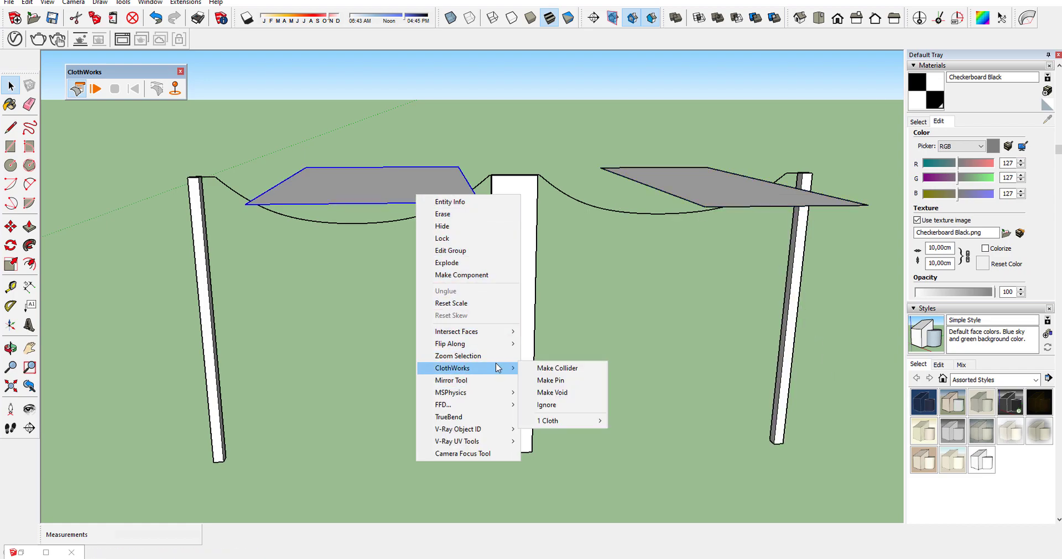
mouse_move(582, 420)
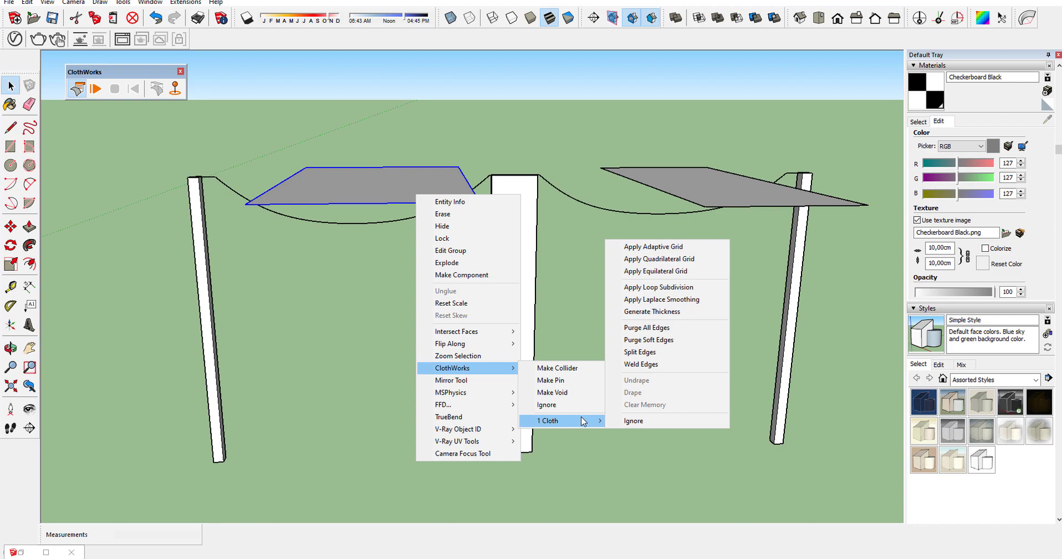
left_click(684, 260)
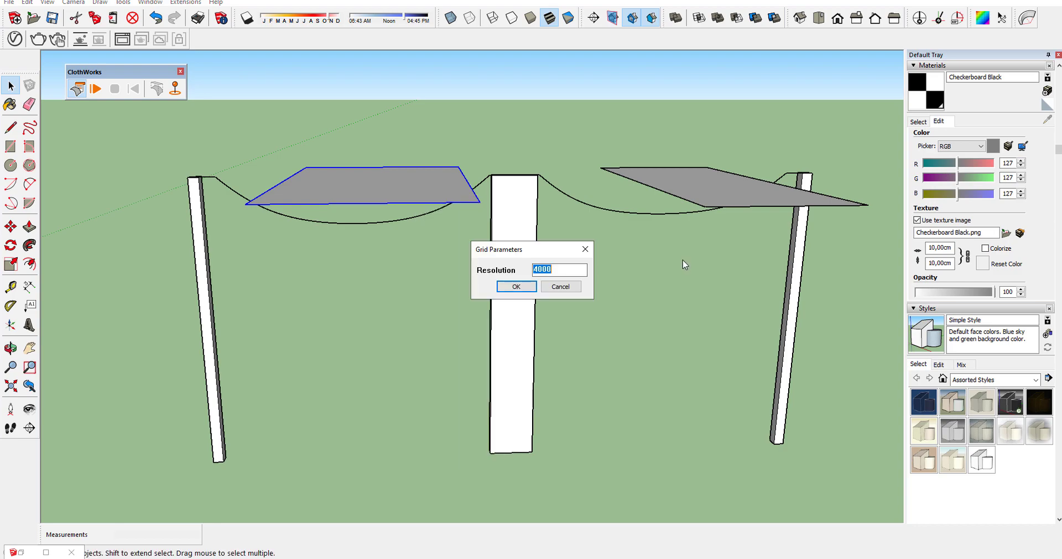
left_click(529, 286)
right_click(726, 203)
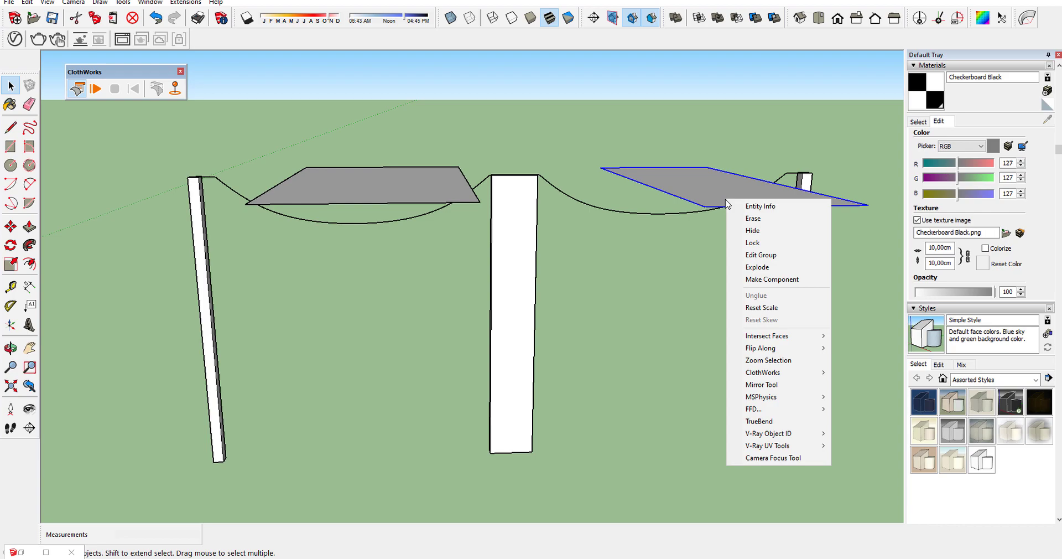
mouse_move(781, 373)
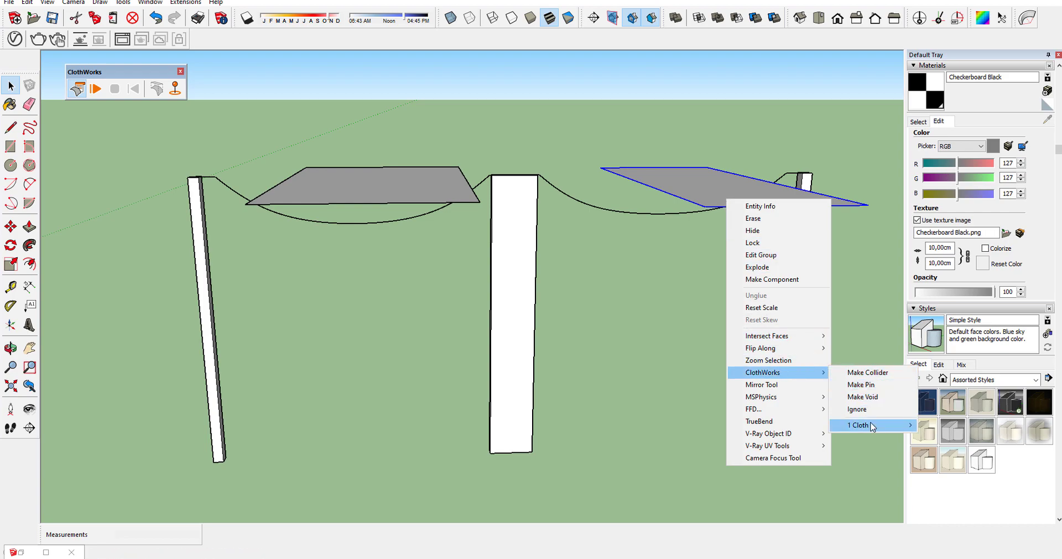
mouse_move(871, 425)
left_click(975, 267)
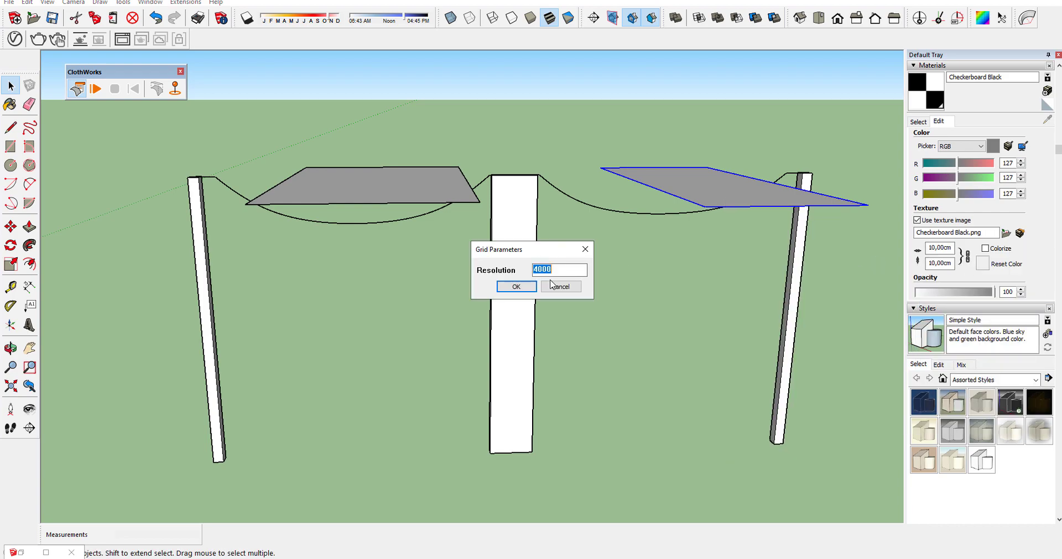
left_click(513, 287)
Step: Run the ClothWorks simulation on just the two selected cloths until they hang over the rope, and stop it
left_click(399, 190, "shift")
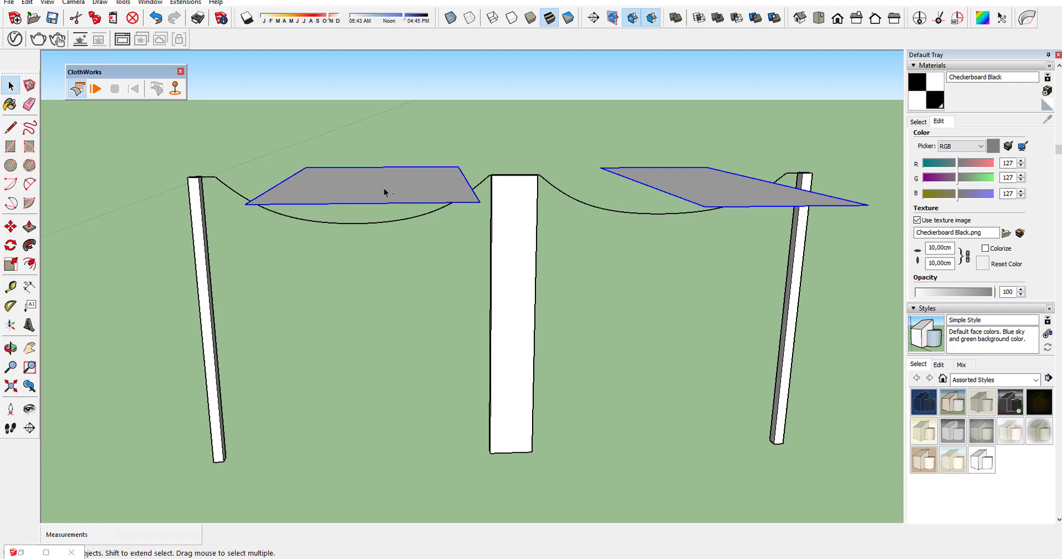
left_click(96, 89)
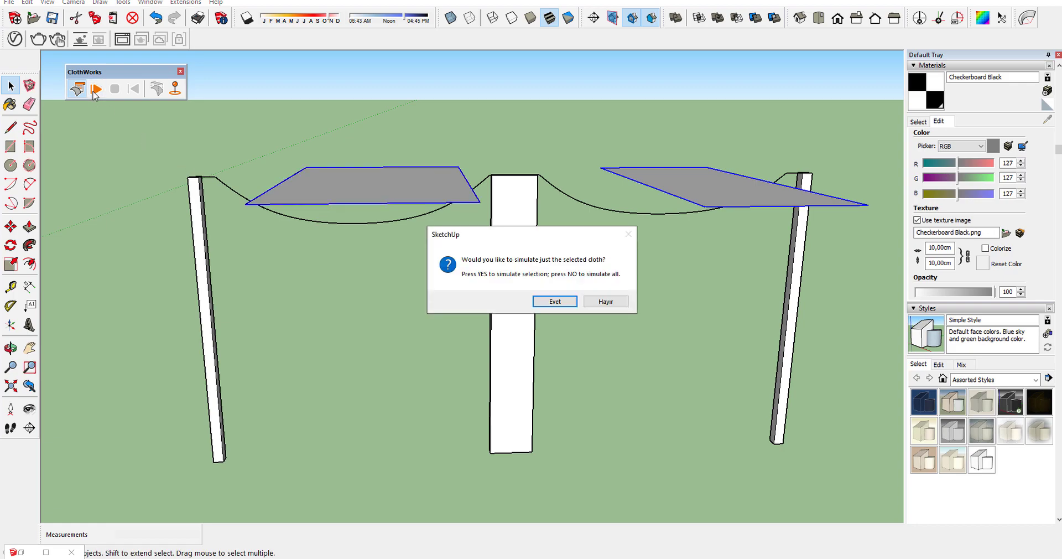
left_click(557, 303)
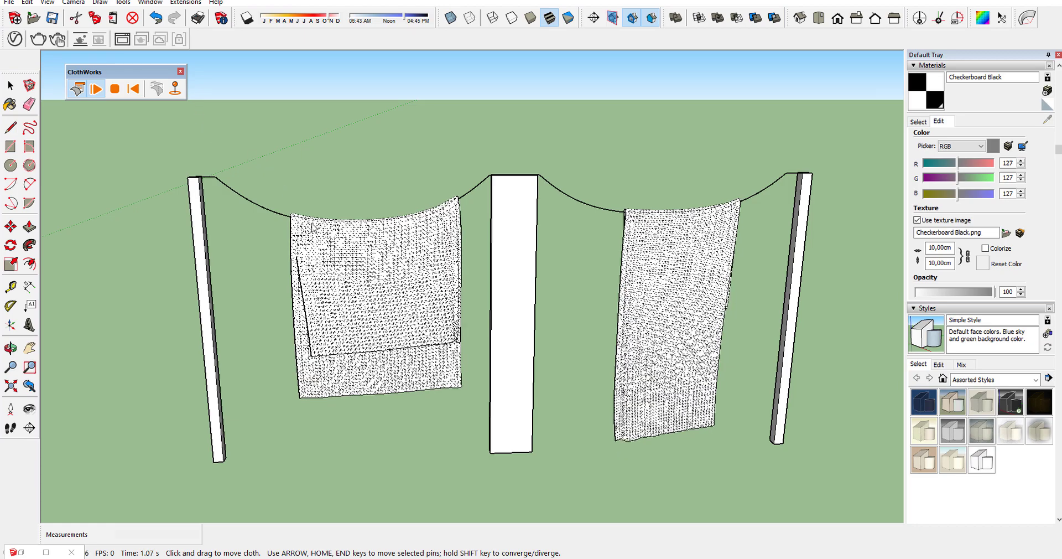
left_click(122, 92)
left_click(133, 88)
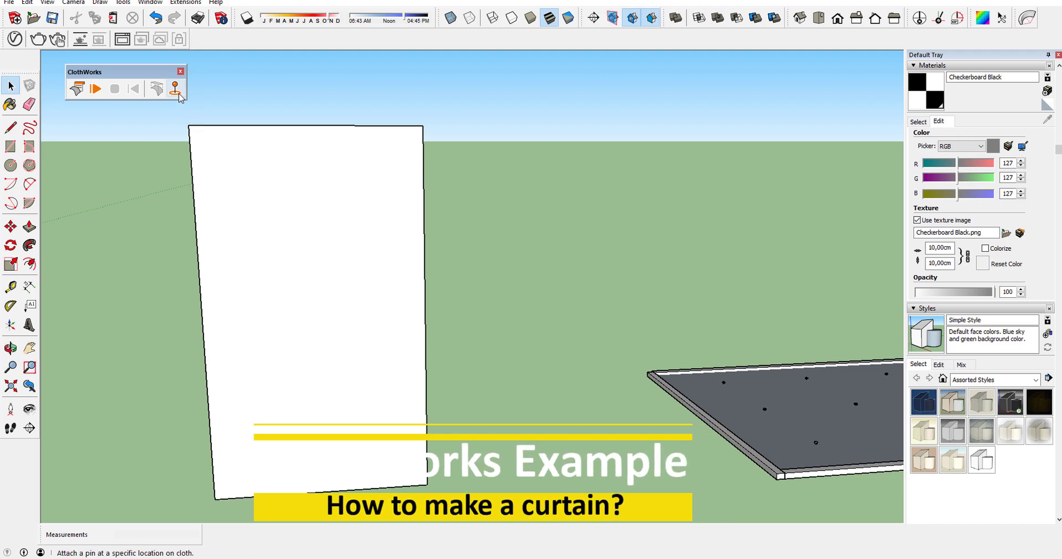
Step: Make the upright white curtain panel a ClothWorks cloth
left_click(240, 178)
right_click(240, 178)
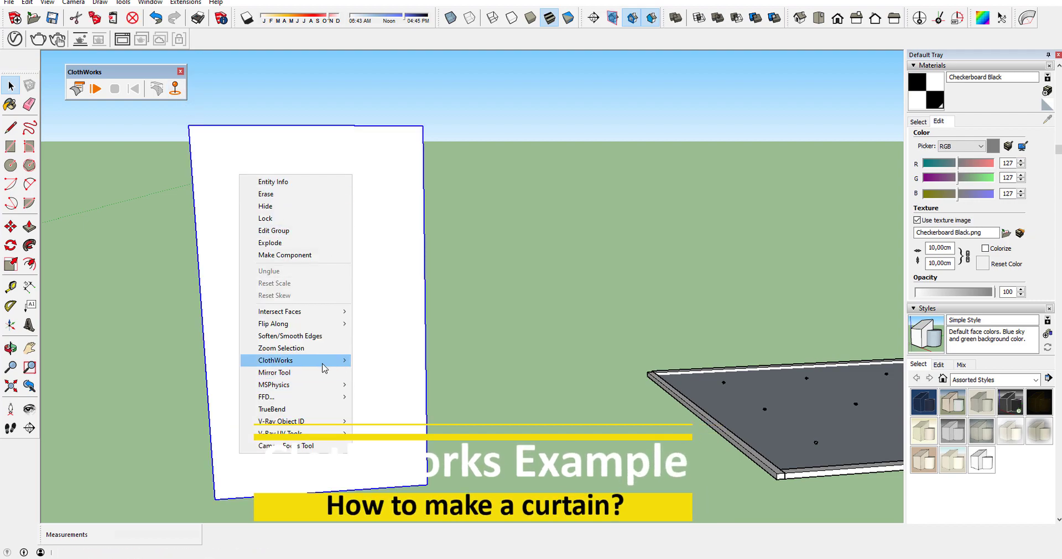
mouse_move(334, 363)
left_click(387, 360)
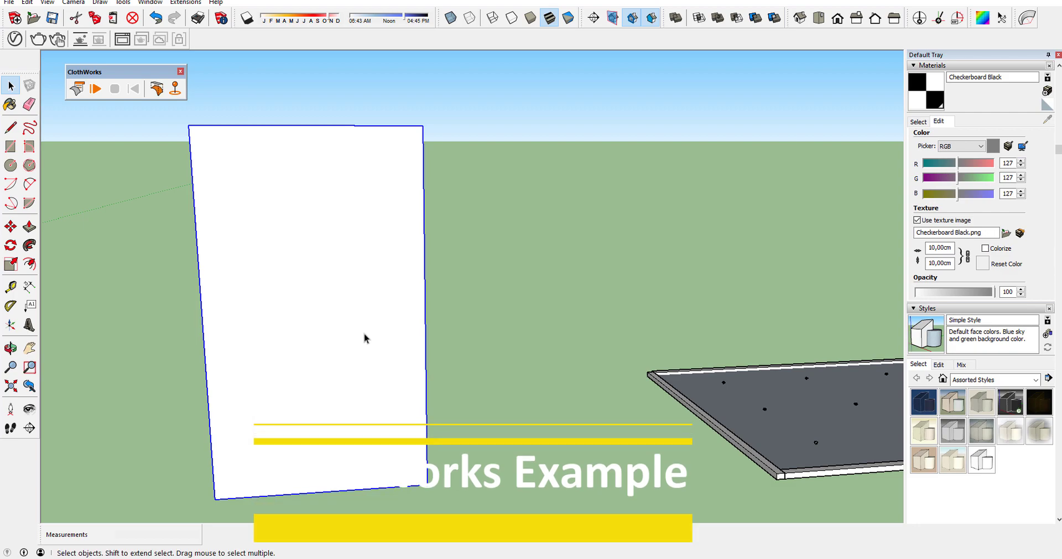
Step: Apply a ClothWorks equilateral grid to the white curtain panel, purging its coplanar geometry first
right_click(318, 275)
mouse_move(387, 461)
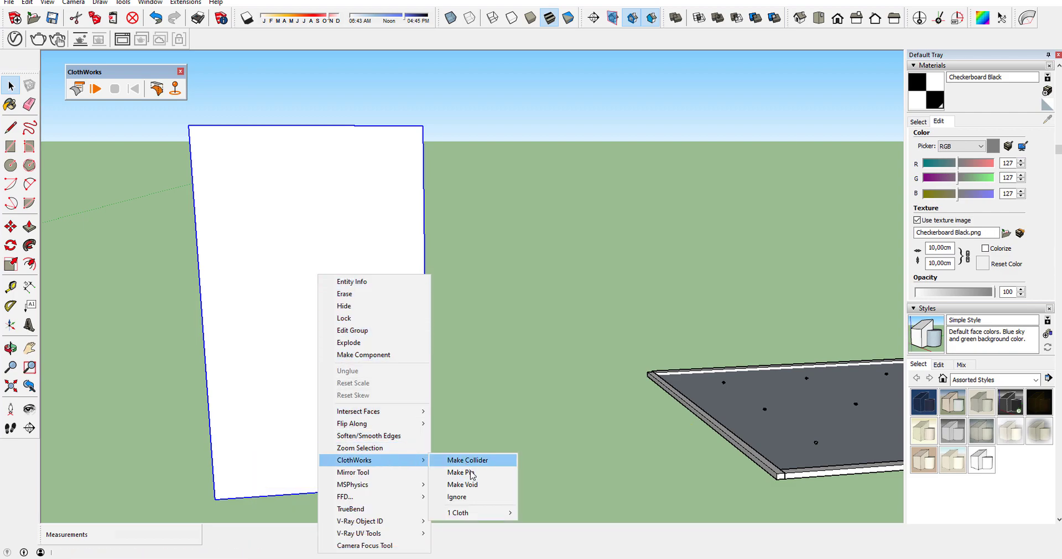
mouse_move(478, 516)
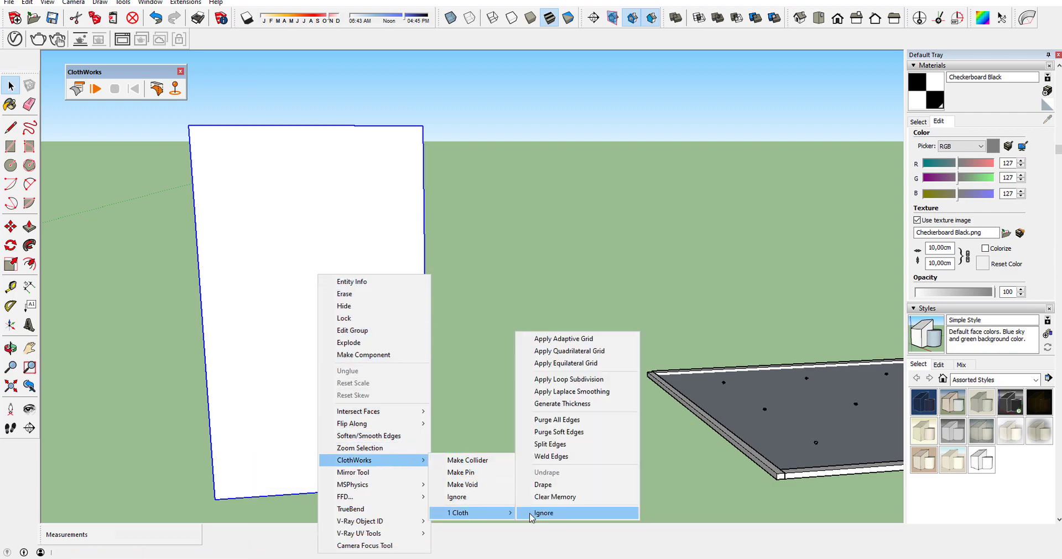
left_click(576, 368)
left_click(505, 288)
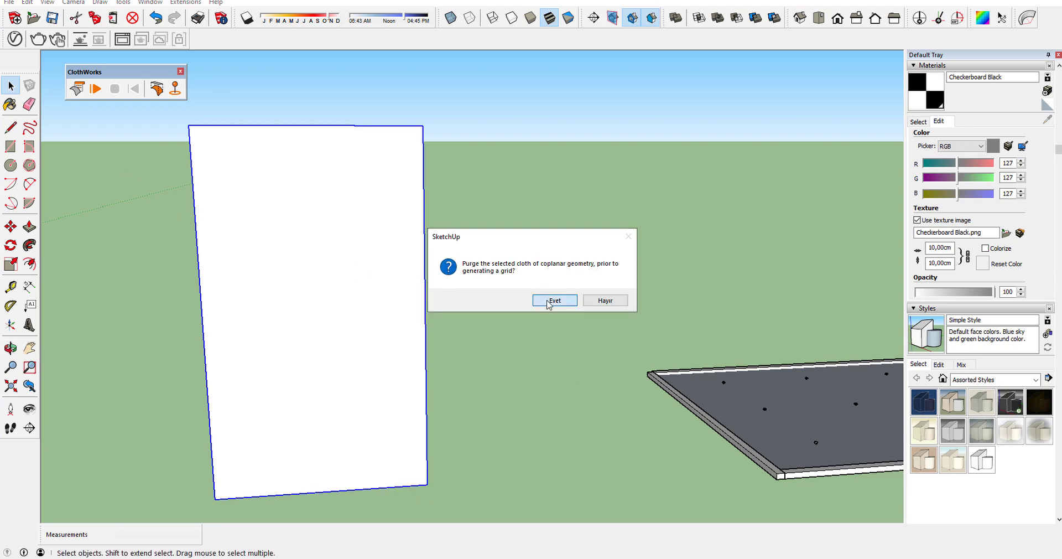
left_click(555, 300)
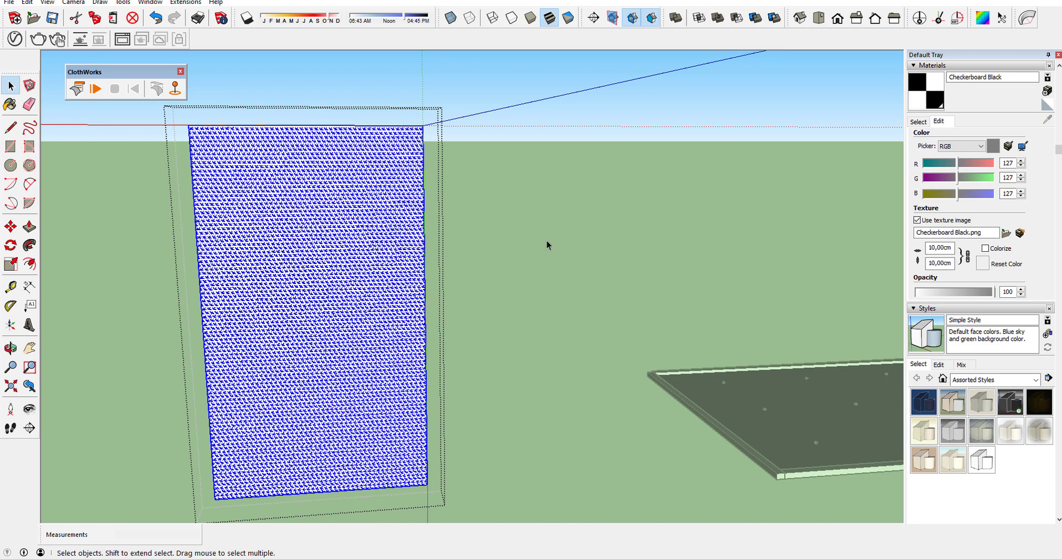
left_click(500, 227)
Step: Place a vertical 4 cm ClothWorks pin at the upper-left corner of the curtain panel
left_click(175, 89)
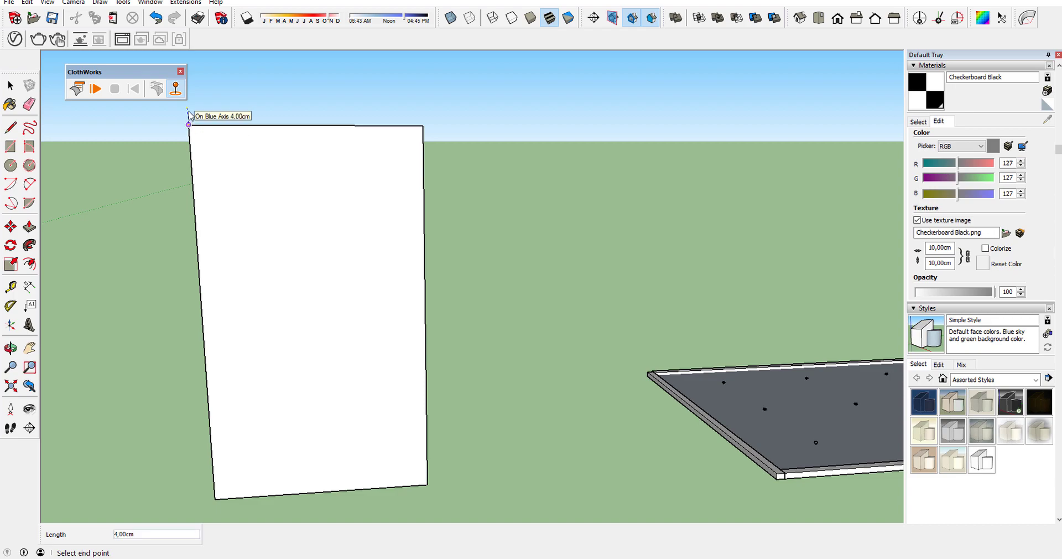
left_click(189, 114)
middle_click_drag(203, 113, 176, 136)
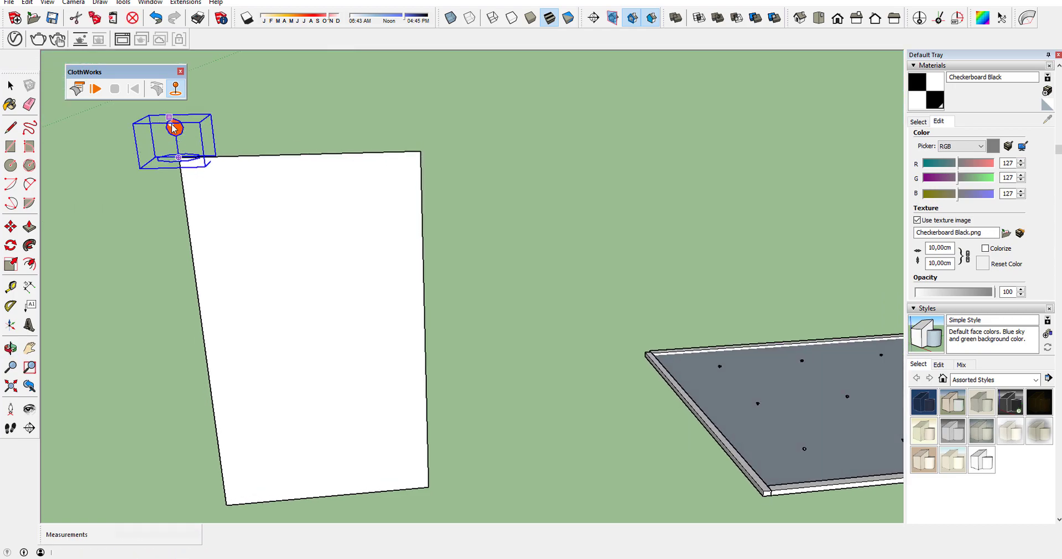
Step: Edit the scale of the ClothWorks pin at the curtain's upper-left corner to 0.25
right_click(173, 129)
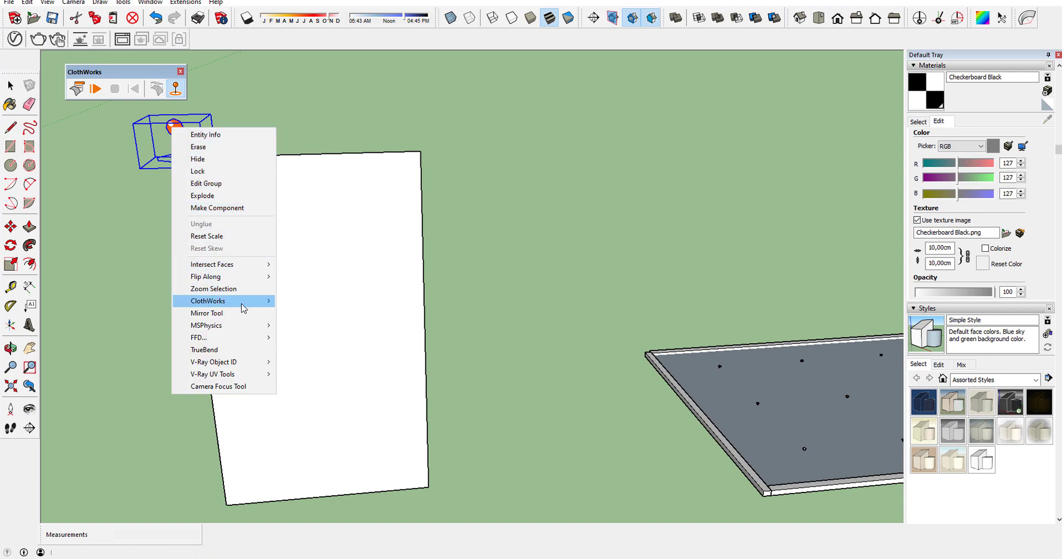
mouse_move(248, 304)
mouse_move(353, 357)
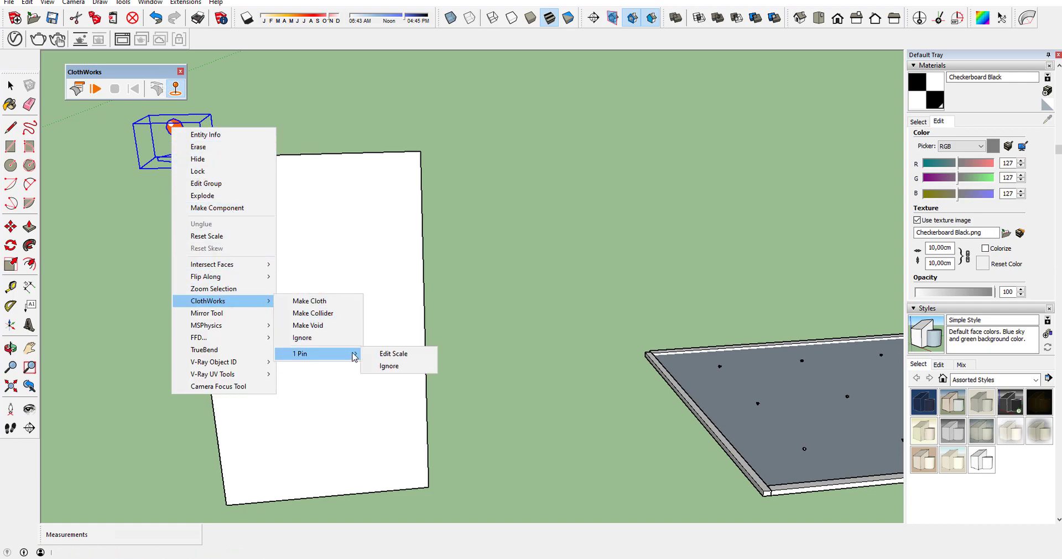
left_click(391, 358)
left_click(578, 271)
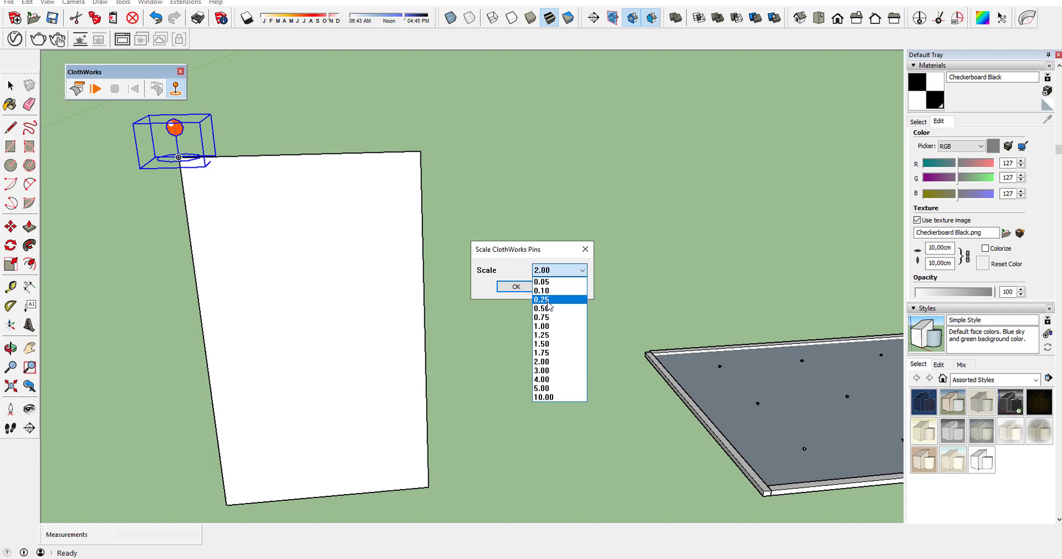
left_click(545, 306)
left_click(516, 286)
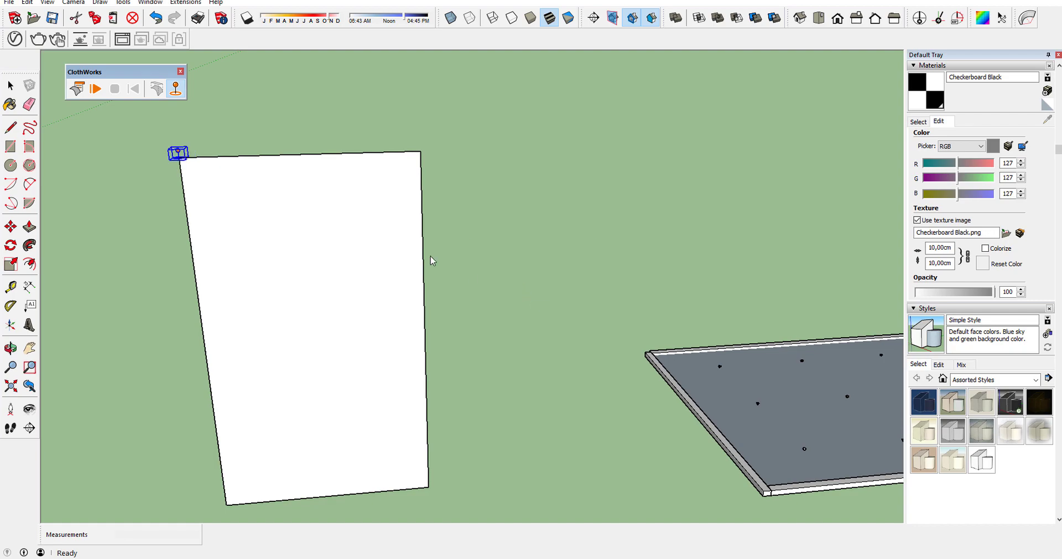
Step: Copy the pin from its base point along the curtain's top edge to the upper-right corner
scroll(194, 164, "up", 4)
scroll(194, 162, "up", 3)
middle_click_drag(194, 163, 184, 266)
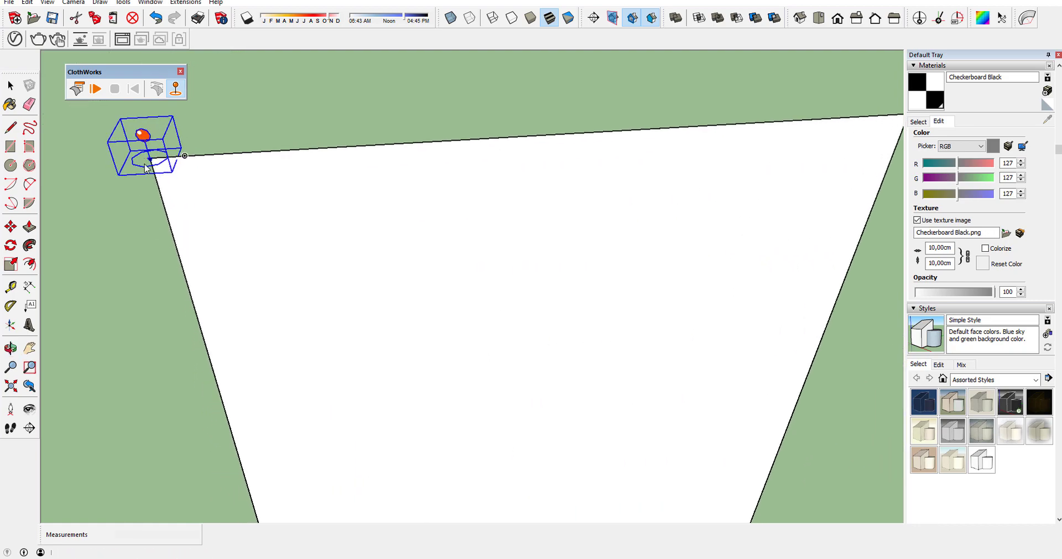
scroll(146, 165, "up", 1)
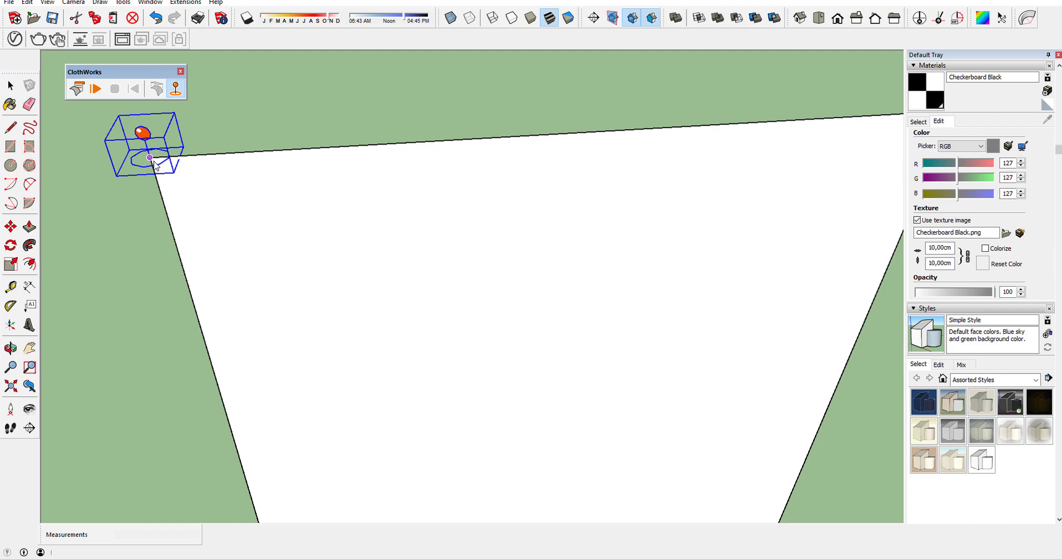
left_click(11, 227)
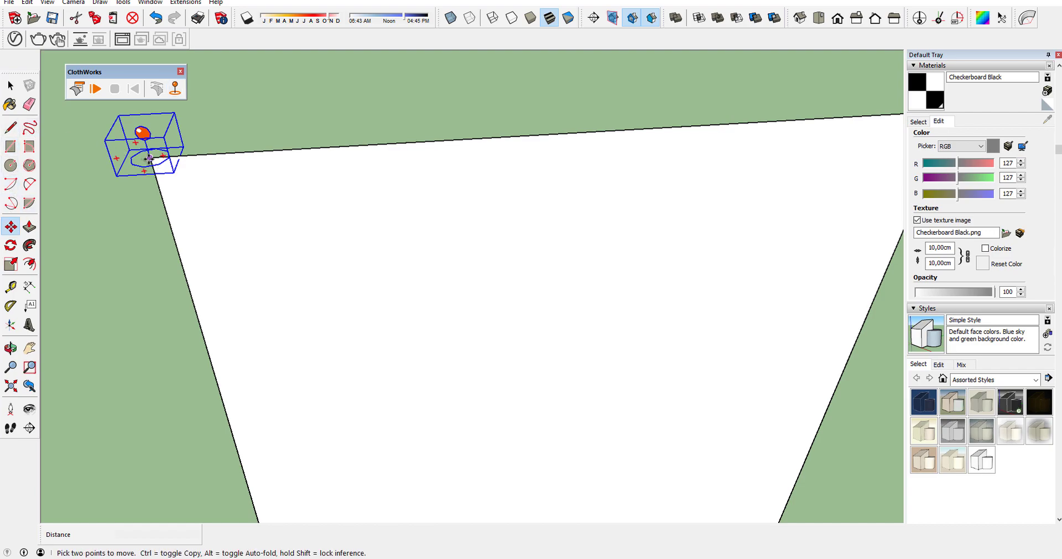
left_click(149, 159)
key("ctrl")
scroll(502, 165, "down", 2)
middle_click_drag(502, 166, 344, 175, "shift")
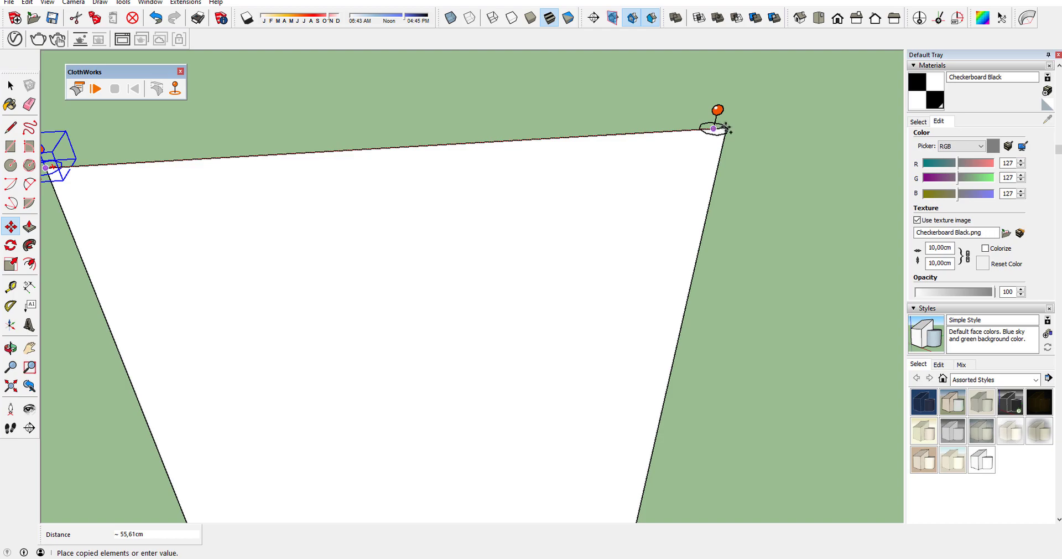
left_click(727, 127)
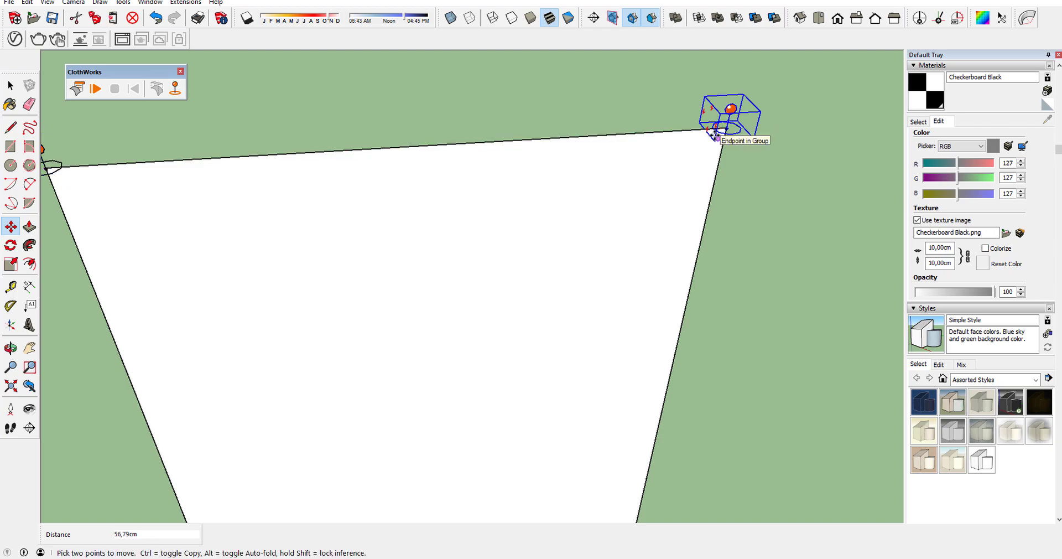
Step: Divide the pin copy into an evenly spaced array of 4 intervals (/4) along the top edge
type("/4")
key("Return")
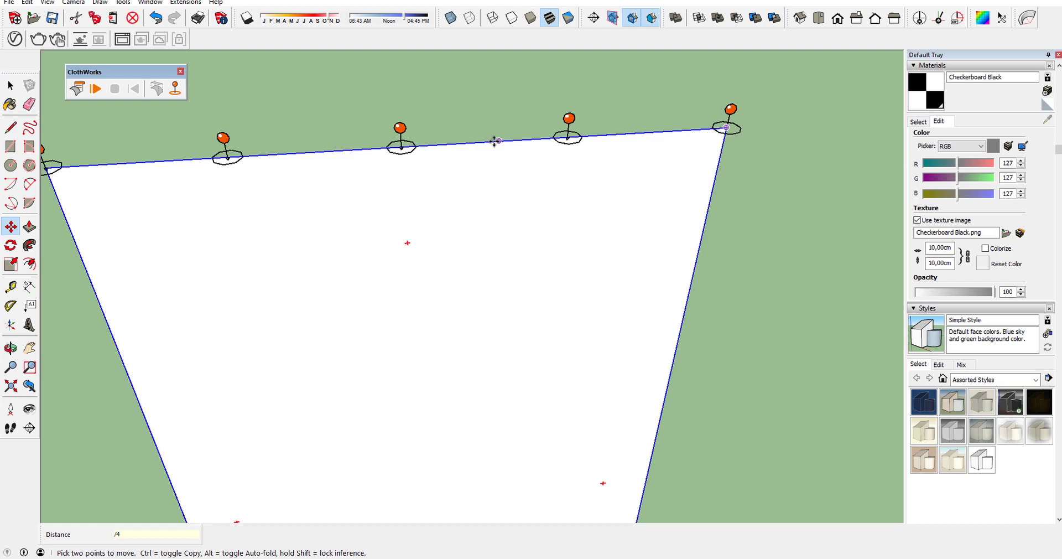
Step: Show the ClothWorks settings for the white curtain panel and start the simulation on just that selected cloth
middle_click_drag(390, 162, 270, 128)
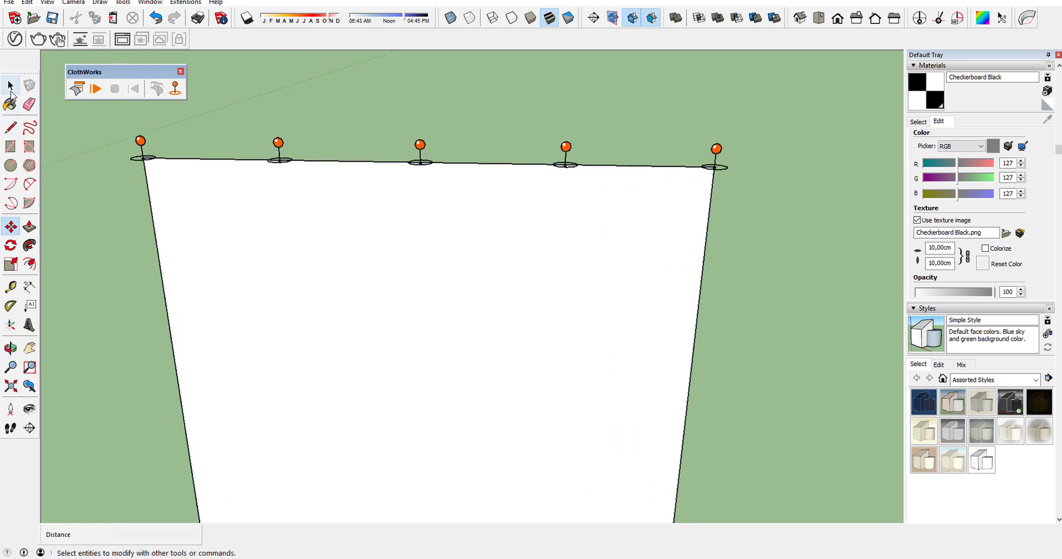
left_click(11, 88)
left_click(381, 246)
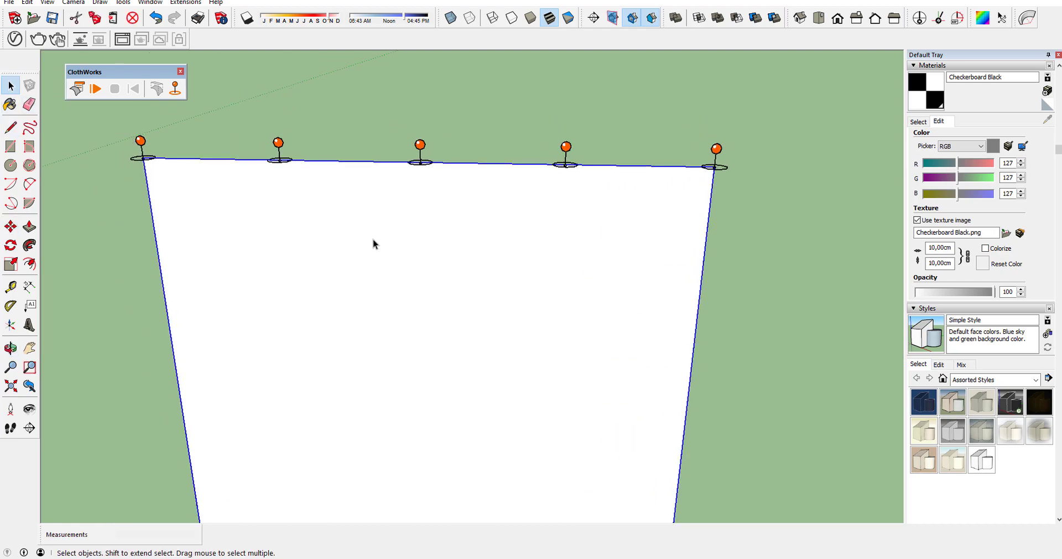
left_click(76, 89)
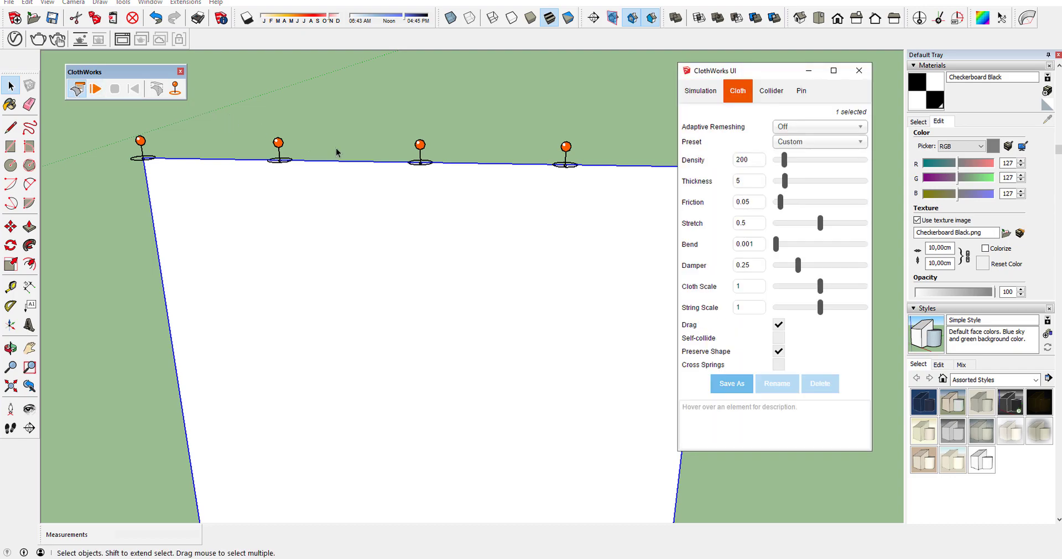
scroll(439, 242, "down", 3)
middle_click_drag(439, 242, 443, 147)
left_click(96, 89)
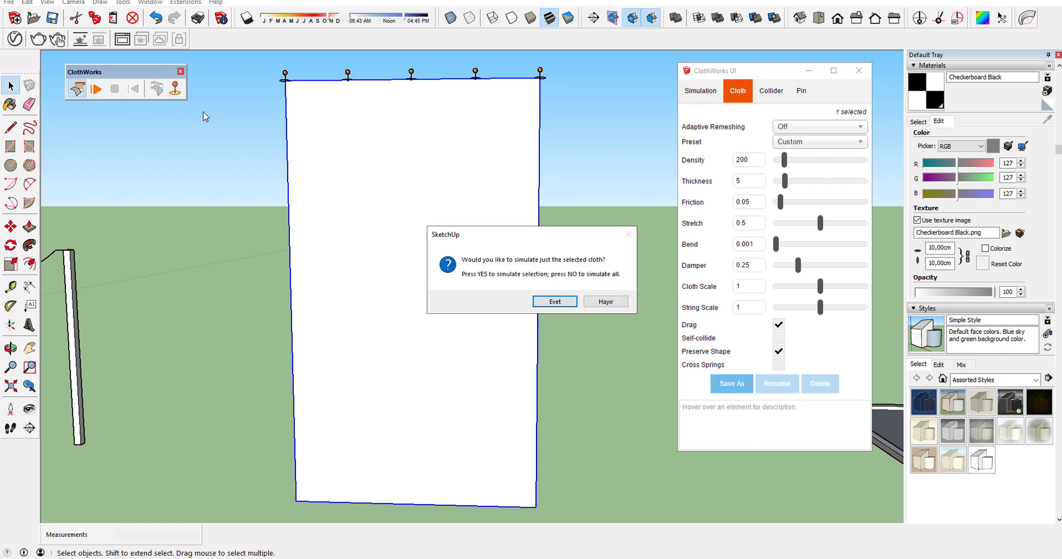
left_click(554, 301)
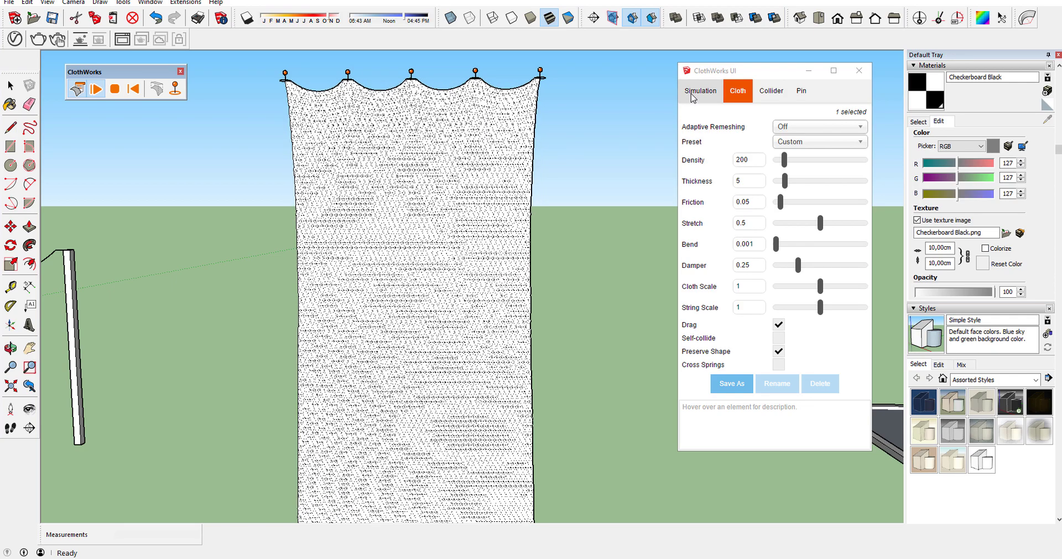
Step: Set Wind X to 0.5, Wind Y to 0.25 and Wind Z to 1 during the curtain simulation, and stop it
left_click(695, 93)
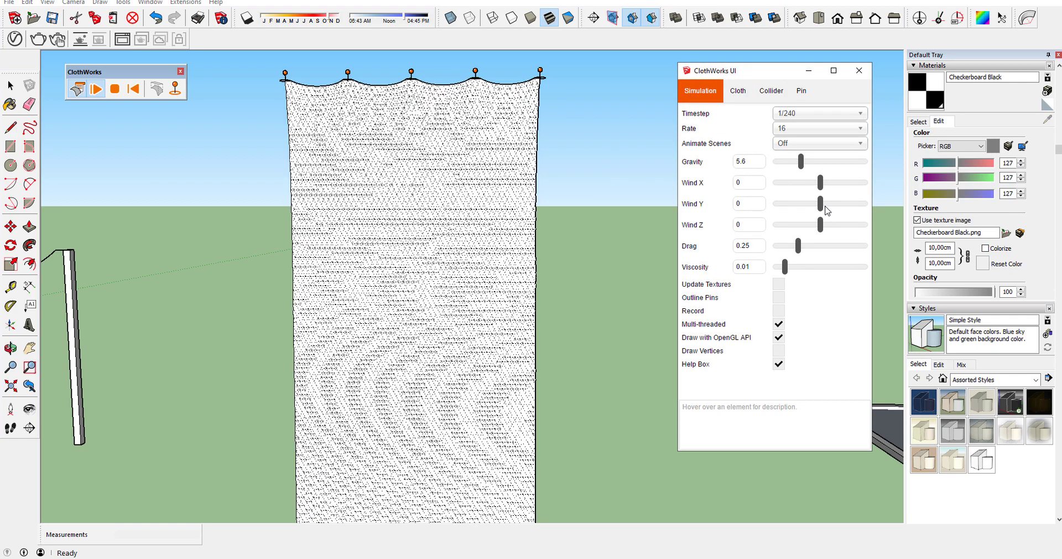
left_click_drag(820, 204, 825, 209)
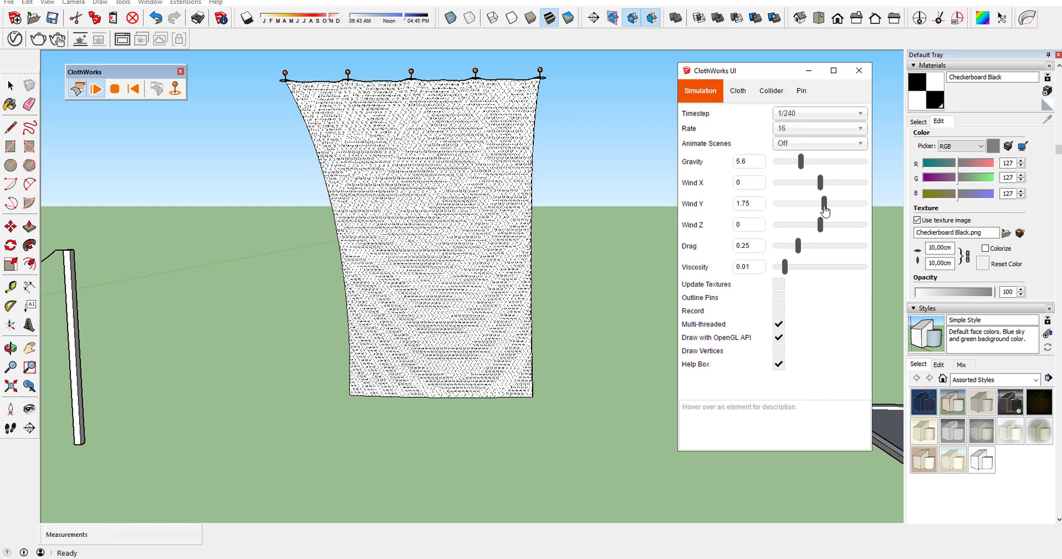
left_click_drag(825, 209, 824, 209)
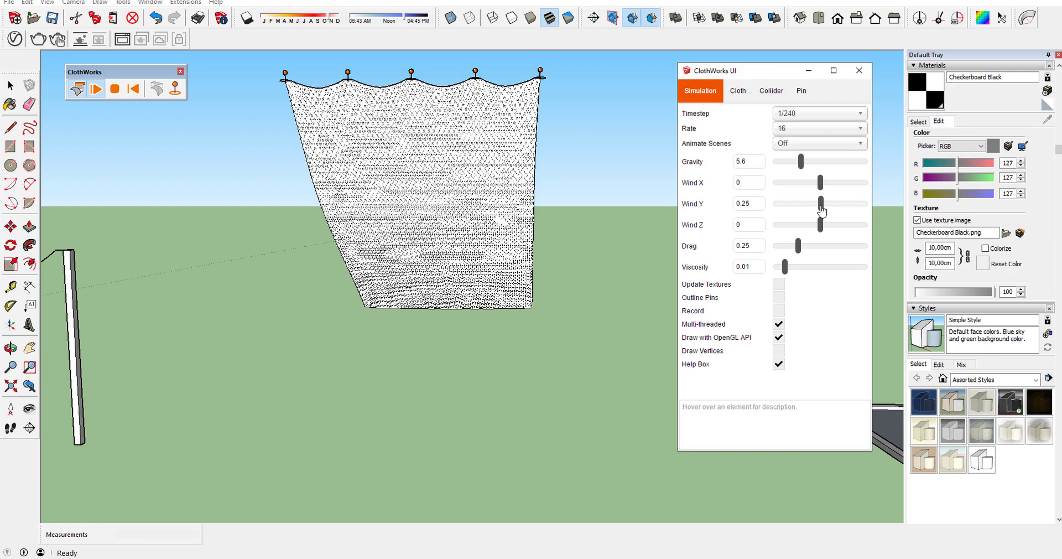
left_click_drag(821, 194, 823, 189)
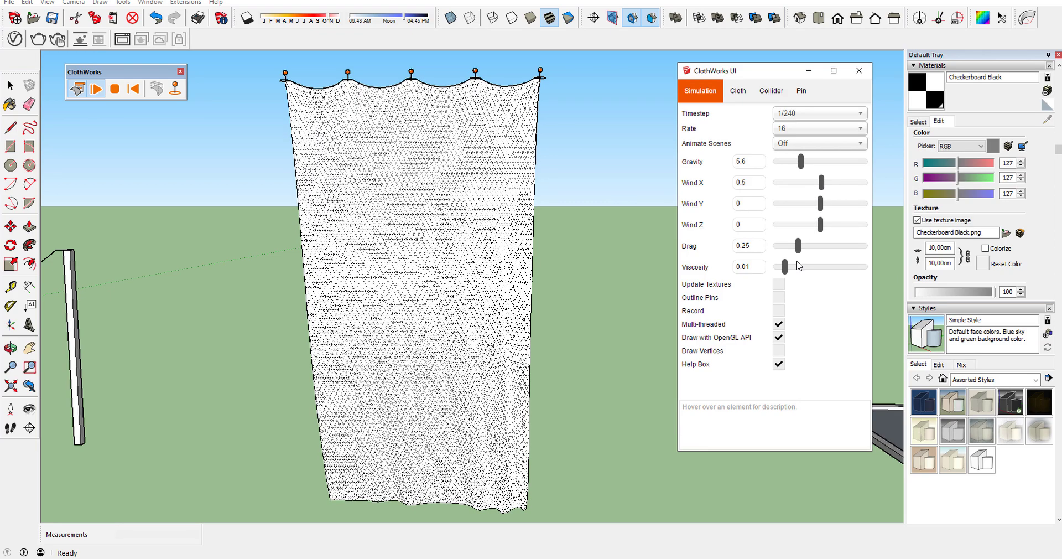
left_click_drag(824, 210, 823, 210)
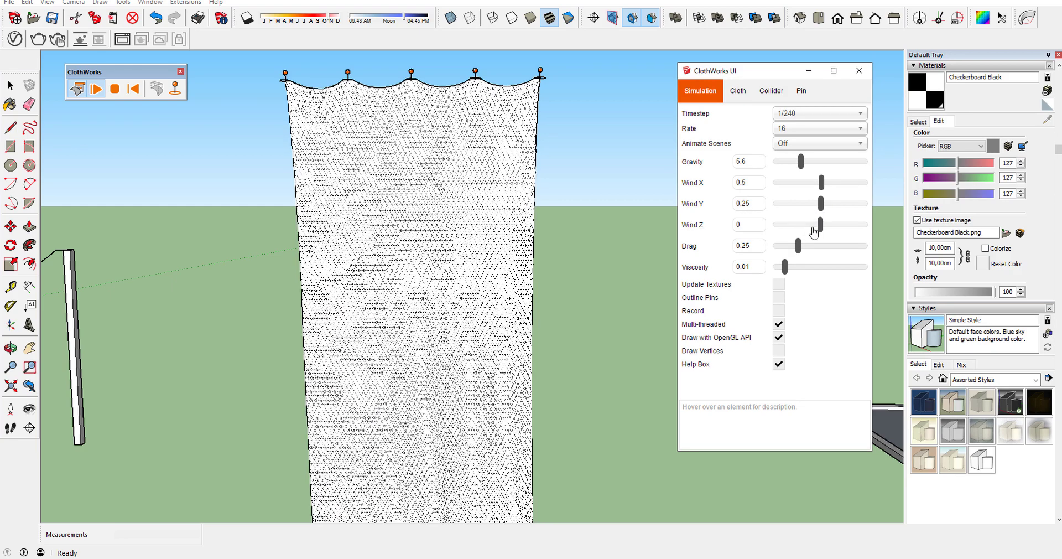
left_click_drag(821, 227, 823, 228)
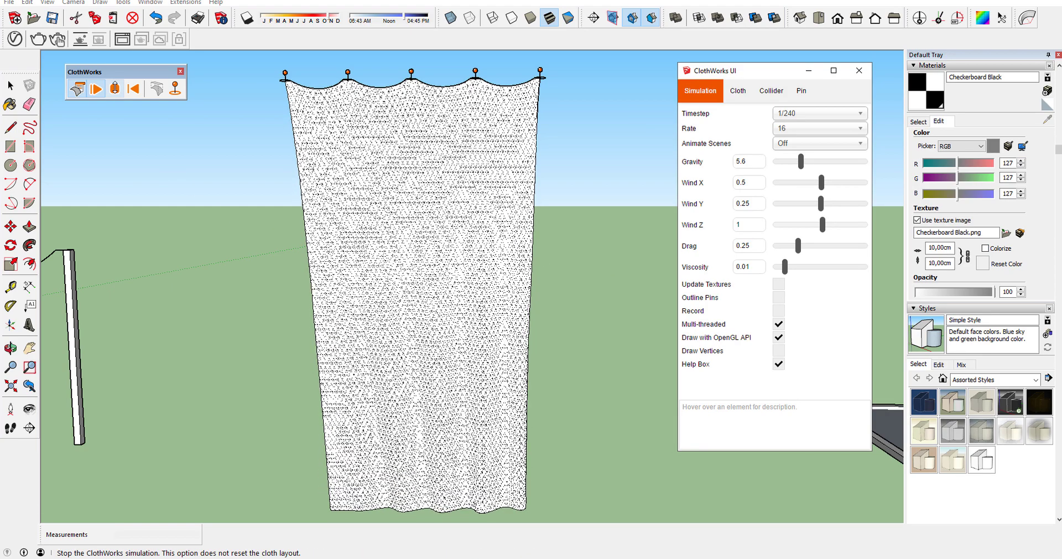
left_click(115, 90)
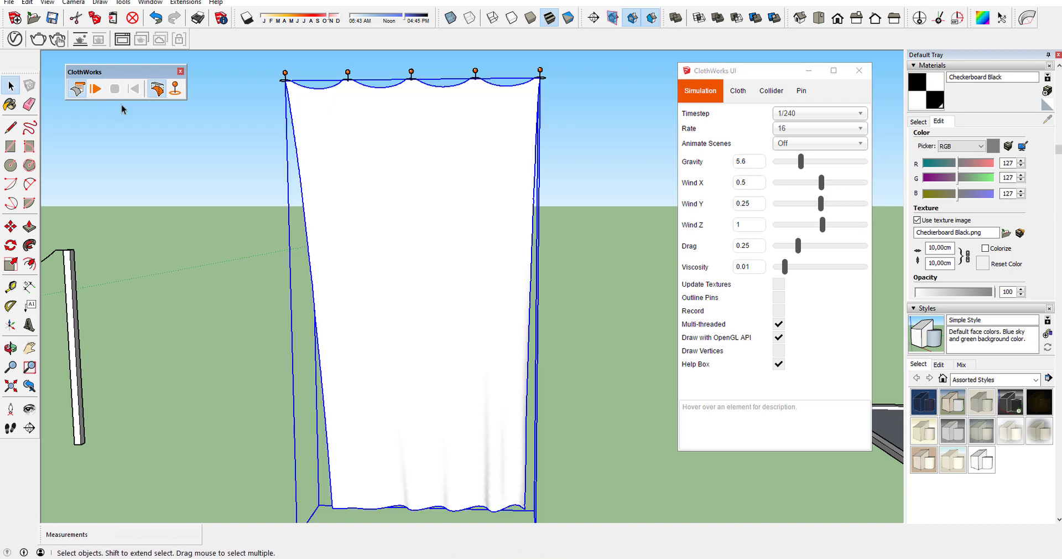
Step: Return the curtain to its undraped shape and paint all of its faces with the Checkerboard Black material
left_click(157, 90)
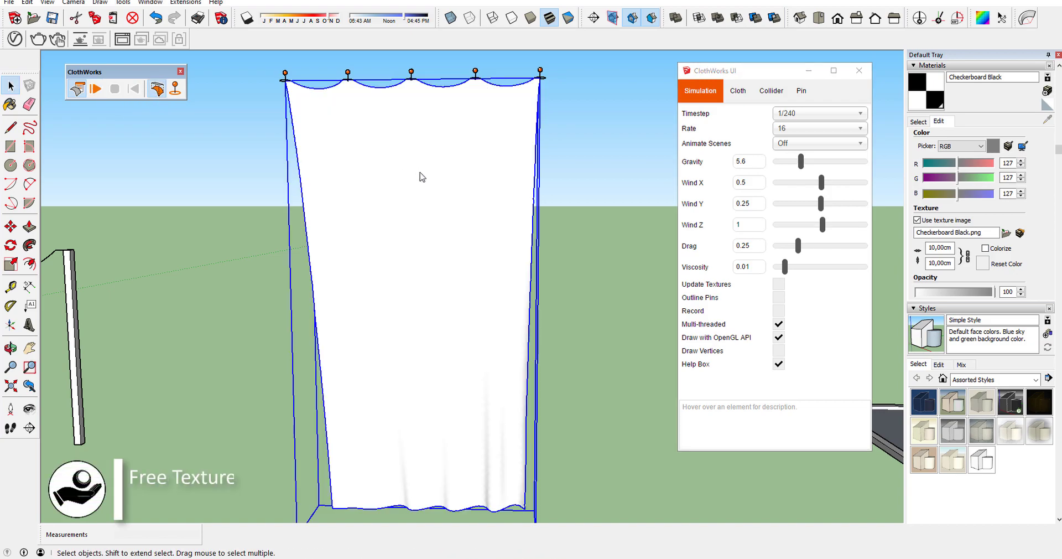
double_click(422, 222)
left_click(422, 223)
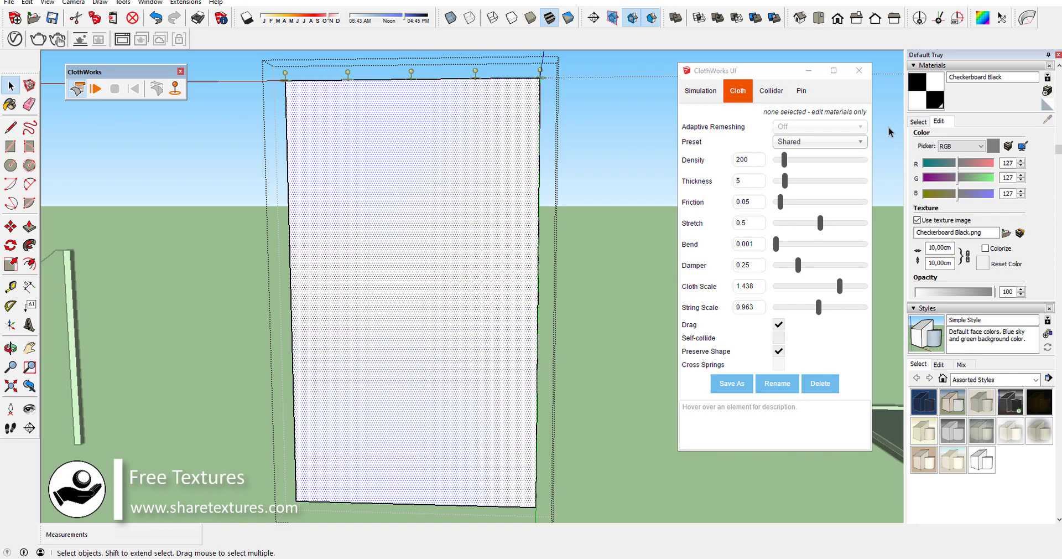
key("b")
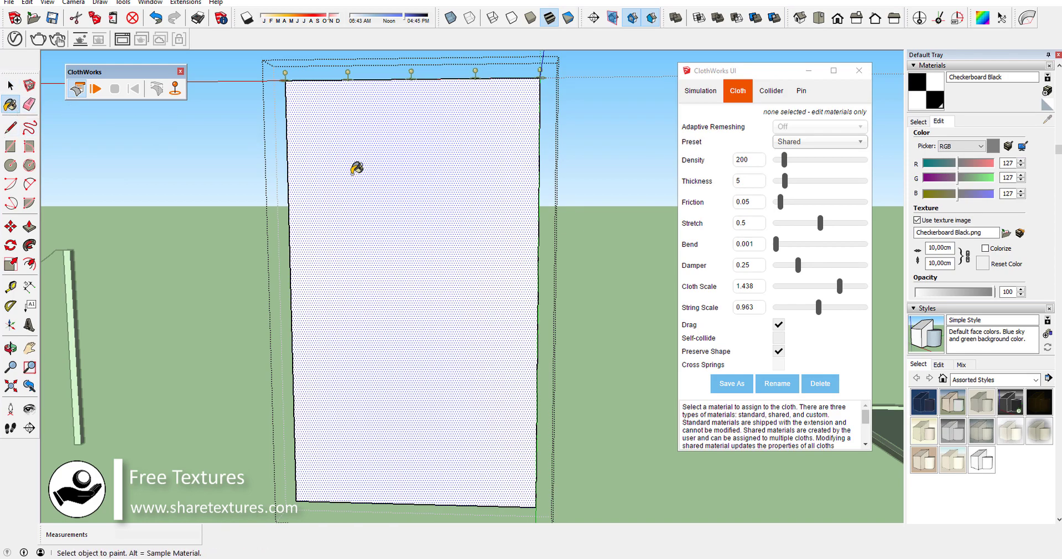
left_click(322, 153)
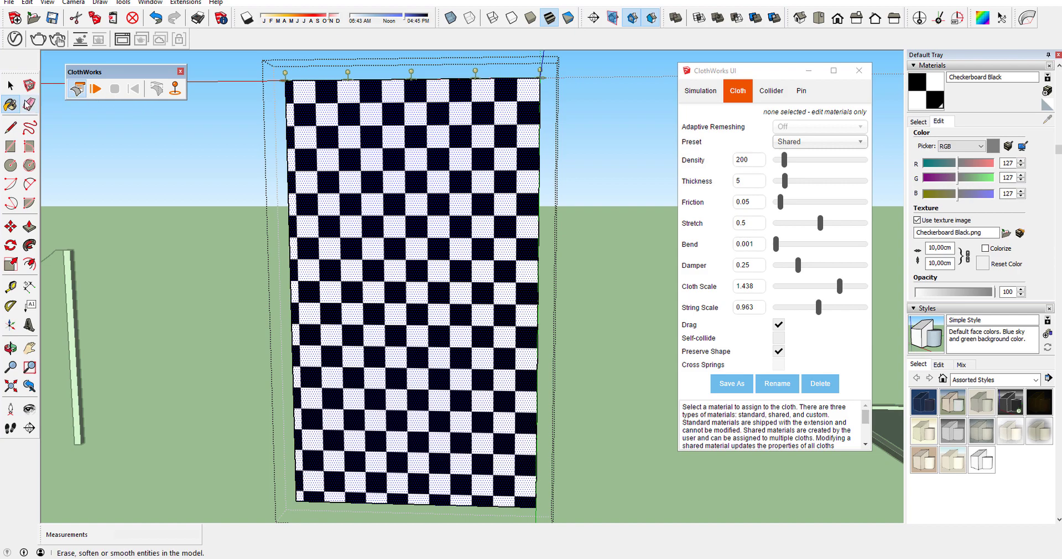
left_click(11, 86)
left_click(192, 181)
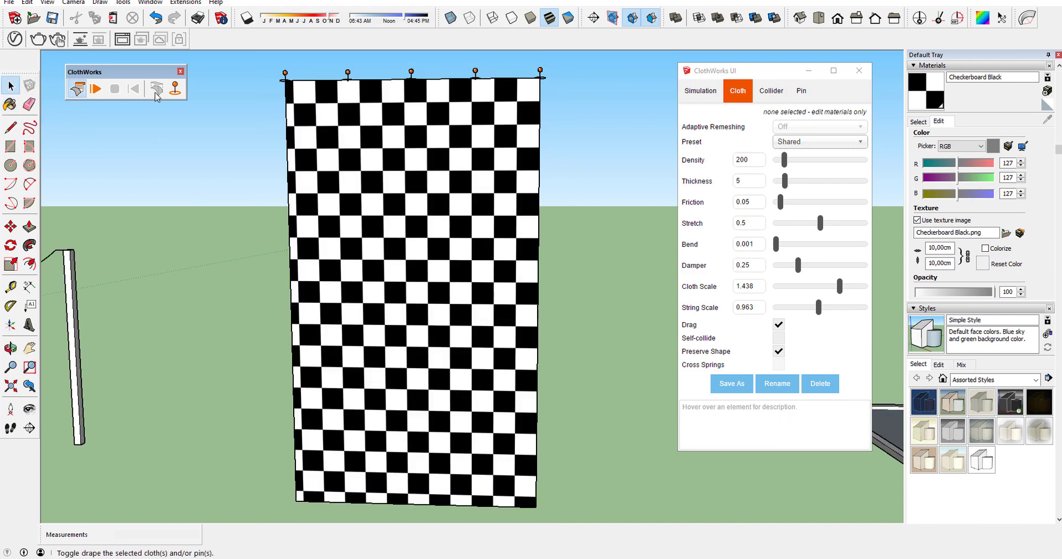
Step: Toggle the checkered curtain back to its draped shape
left_click(156, 91)
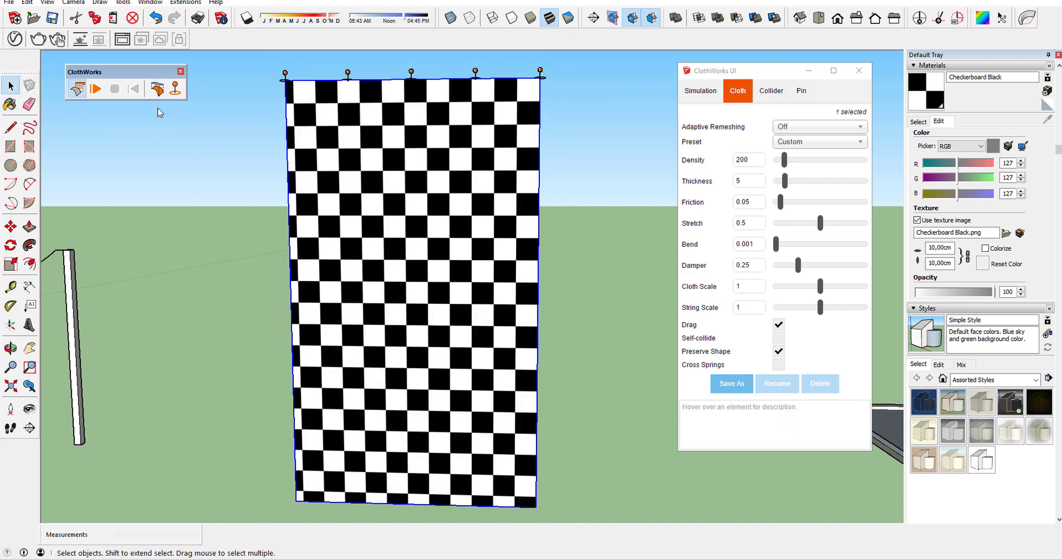
left_click(157, 89)
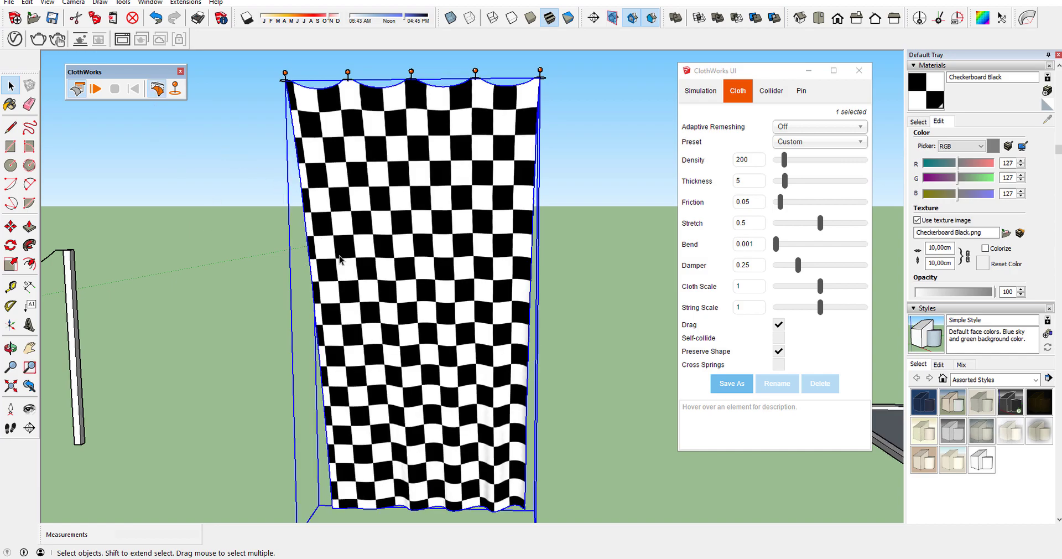
middle_click_drag(340, 260, 286, 228)
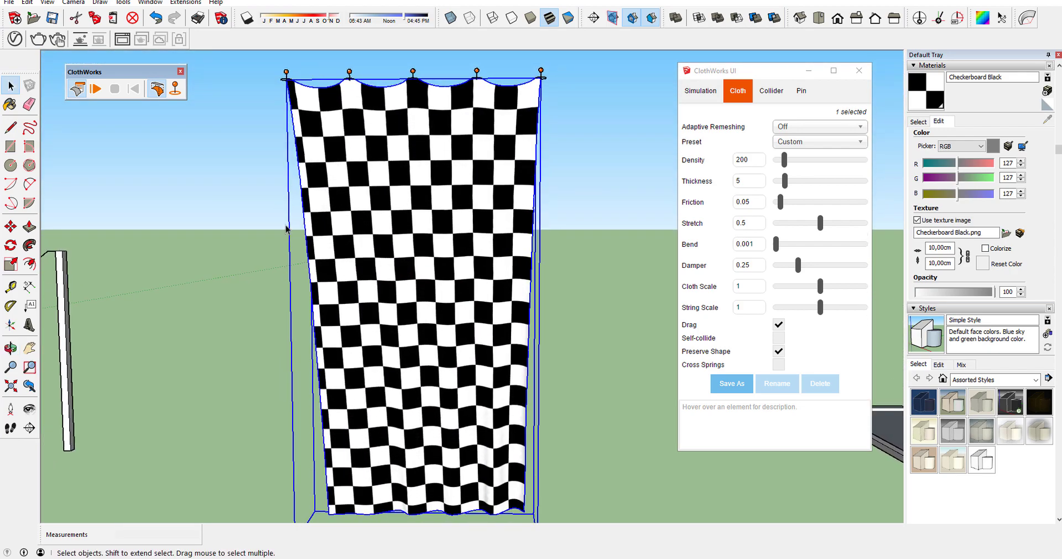
Step: Simulate only the selected checkered curtain with Wind X set to -1.25, and stop the simulation
left_click(95, 89)
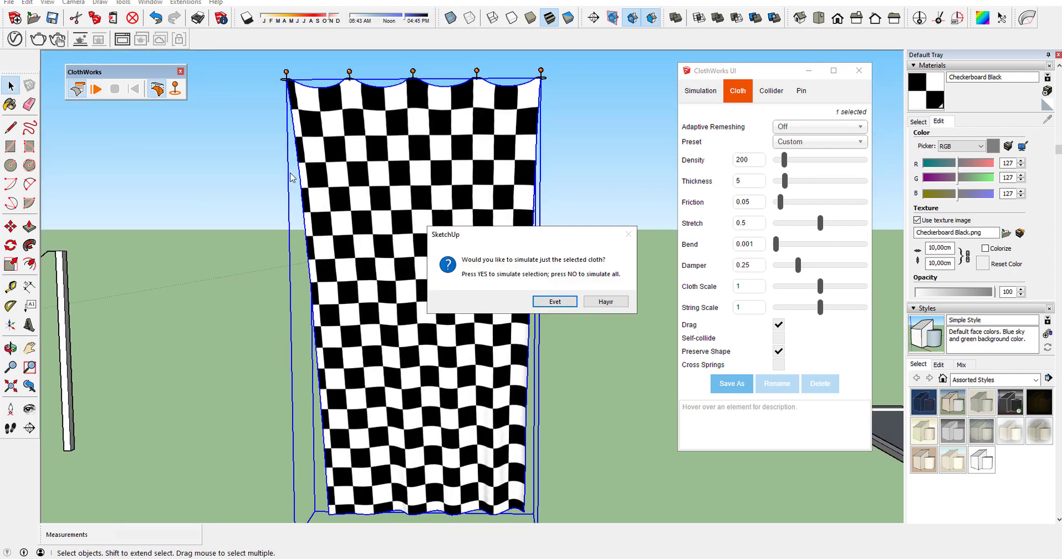
left_click(555, 301)
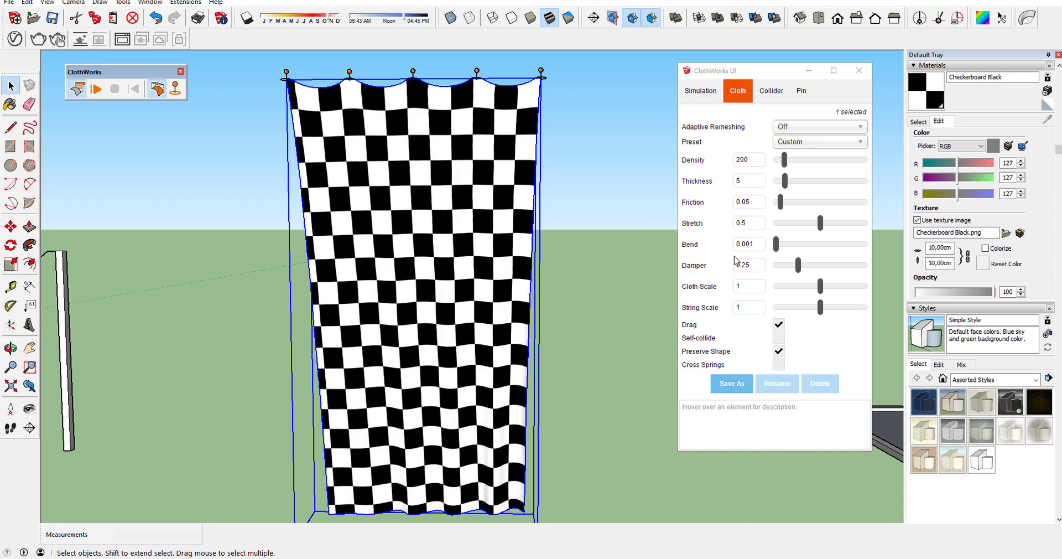
left_click(696, 94)
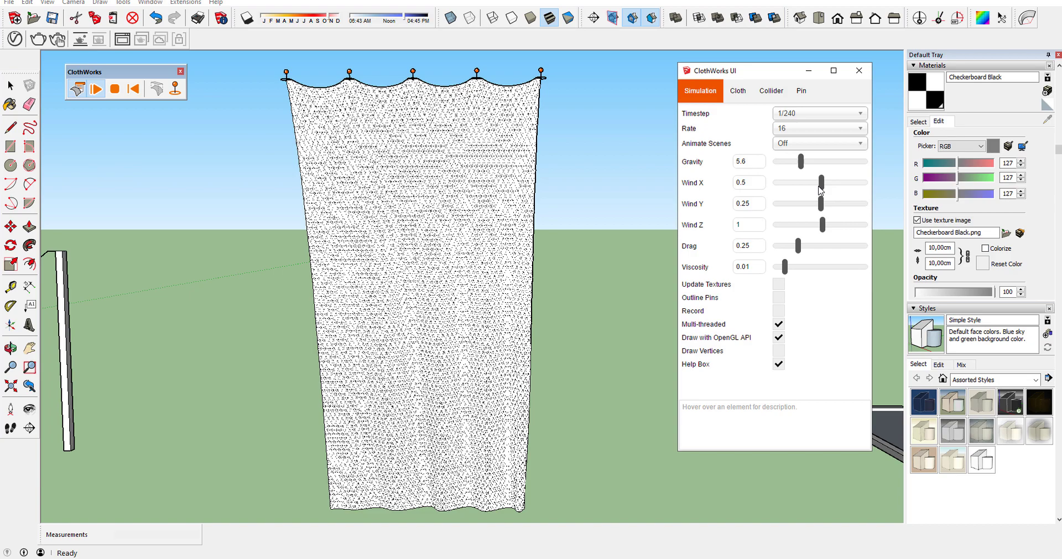
left_click_drag(821, 188, 817, 189)
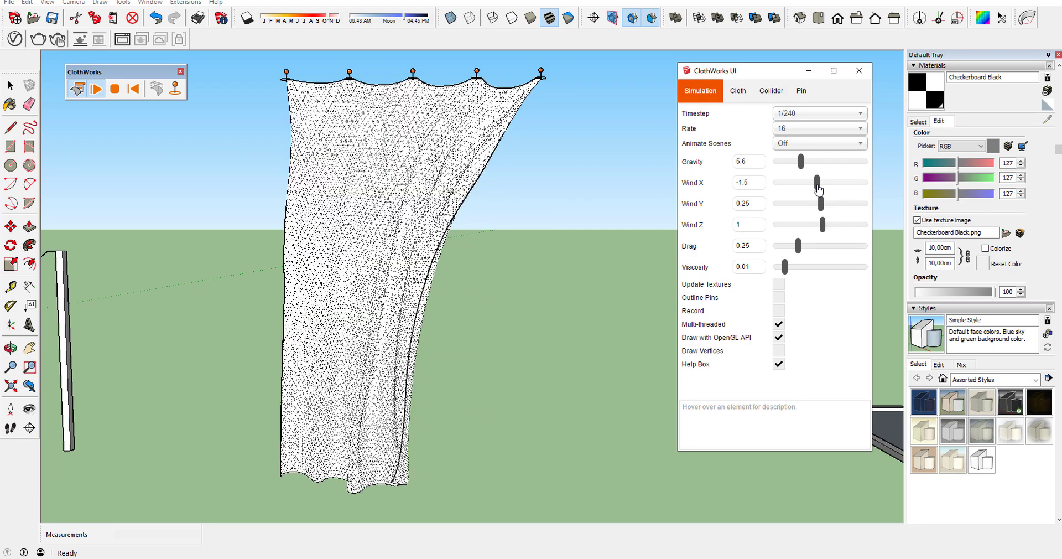
left_click(819, 189)
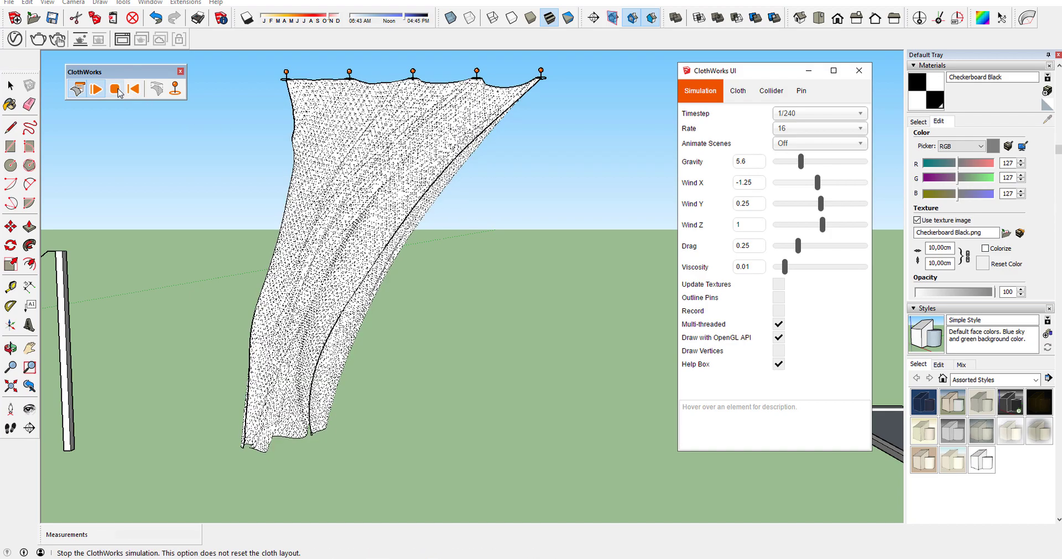
left_click(116, 90)
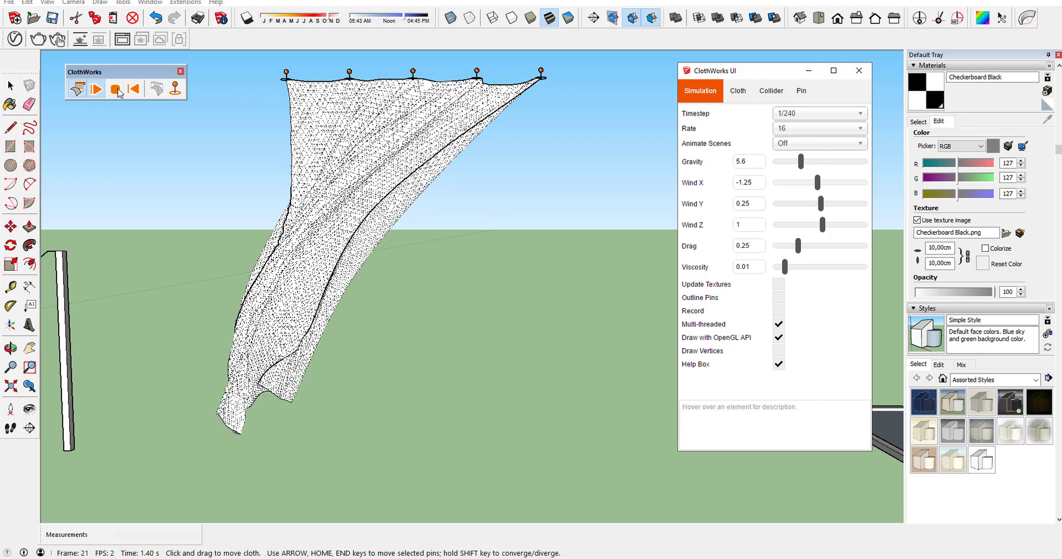
key("space")
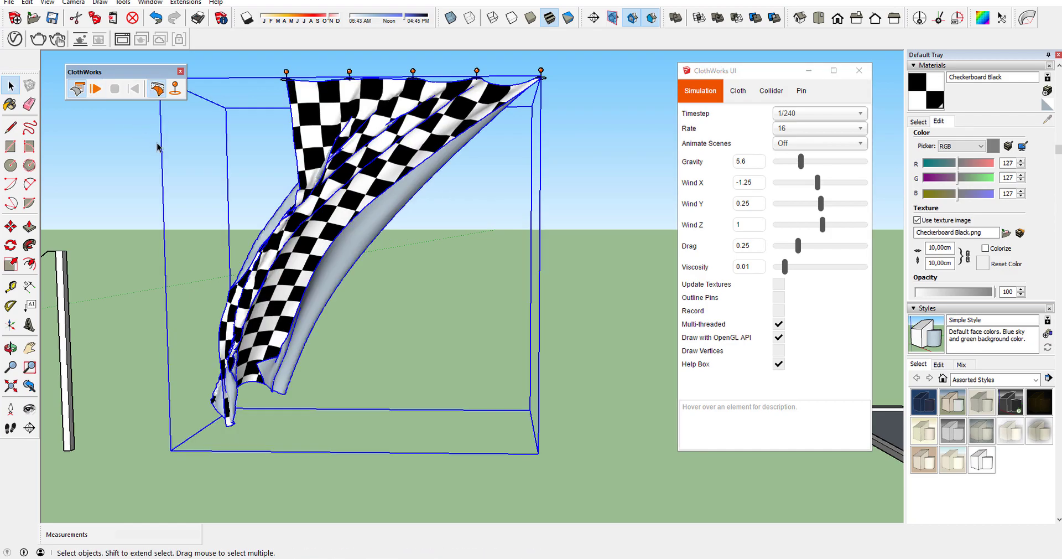
Step: Restart the simulation on just the selected curtain and set Wind X to 0.5
middle_click_drag(301, 232, 276, 218)
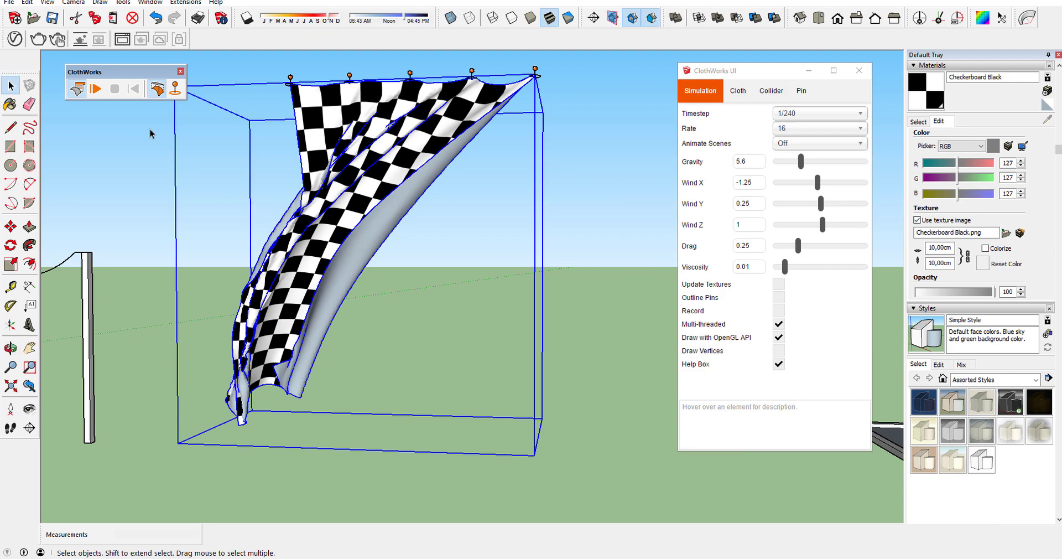
left_click(95, 89)
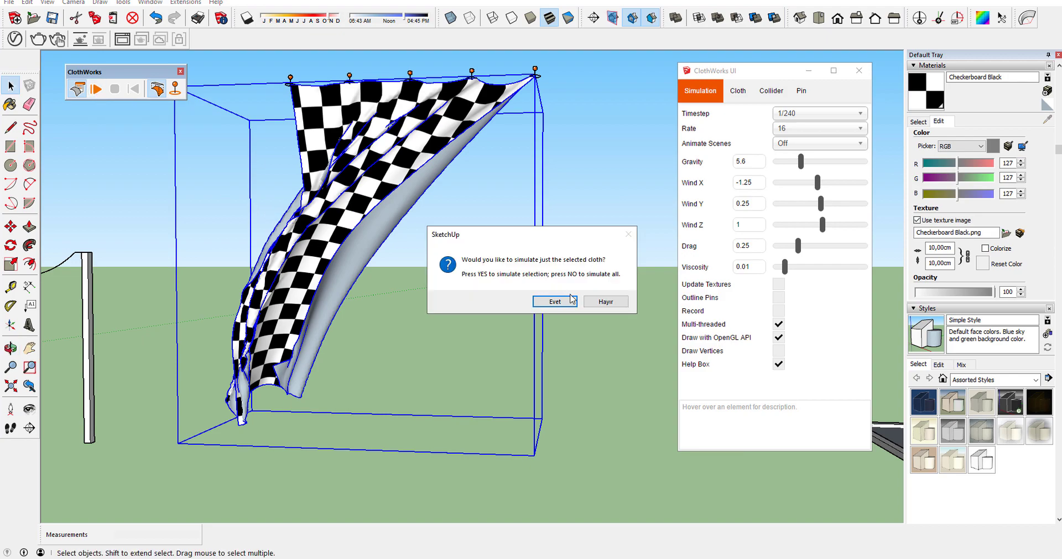
left_click(555, 301)
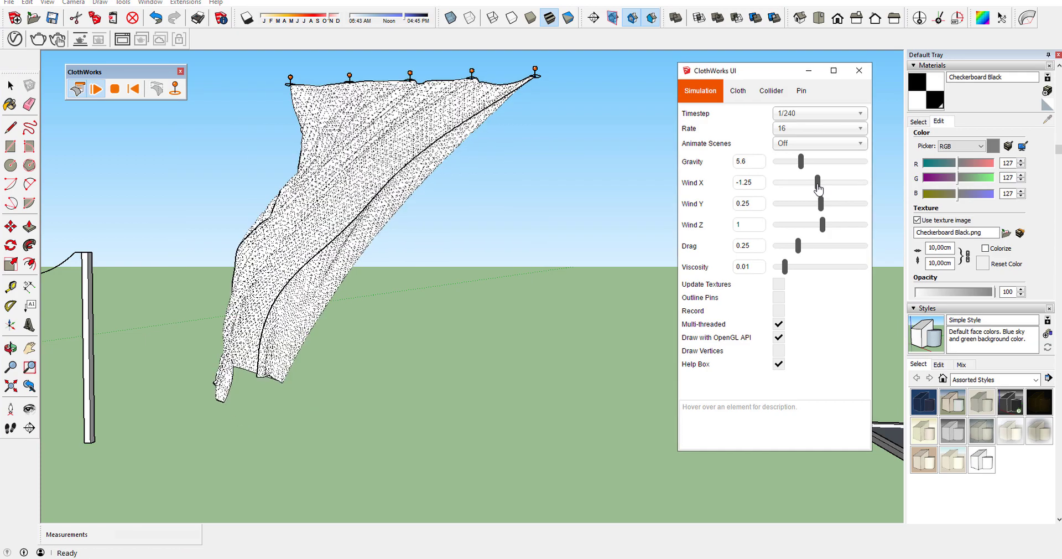
left_click_drag(821, 188, 821, 189)
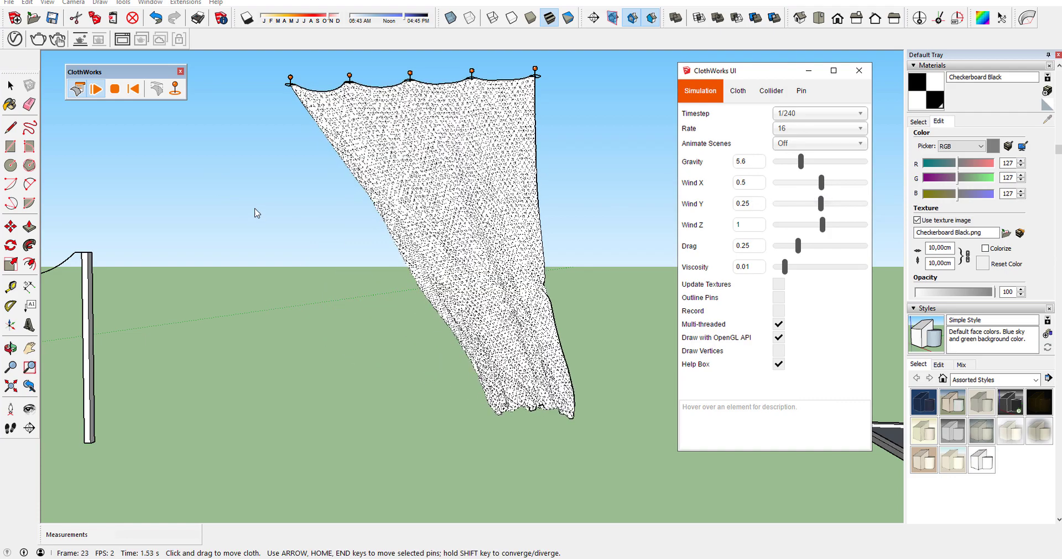
Step: Set Wind Y and Wind X to 0 and Gravity to 6.5 while the curtain simulates, and stop it
left_click(759, 205)
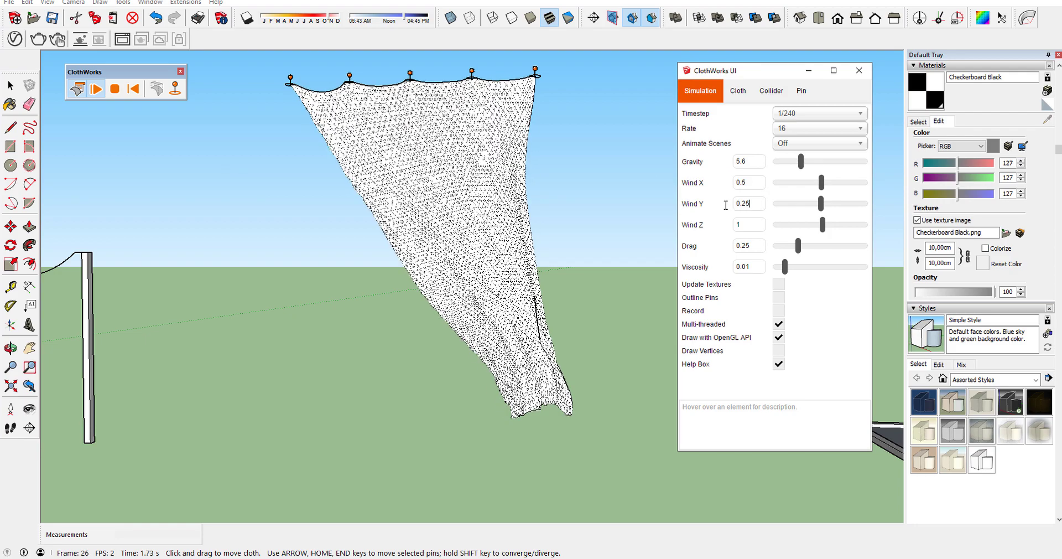
left_click_drag(759, 204, 726, 213)
type("0")
left_click_drag(759, 182, 721, 181)
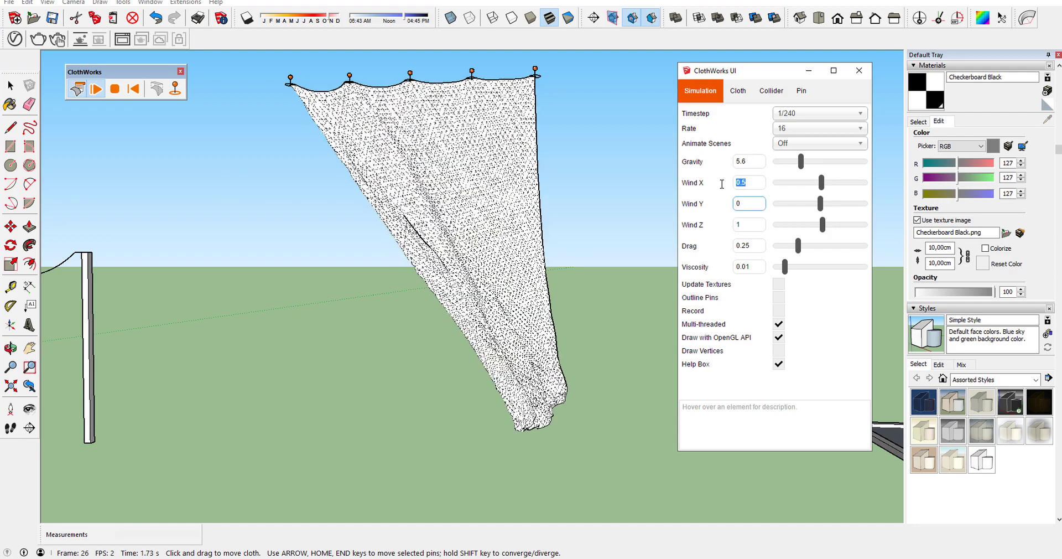
type("0")
left_click_drag(800, 163, 807, 167)
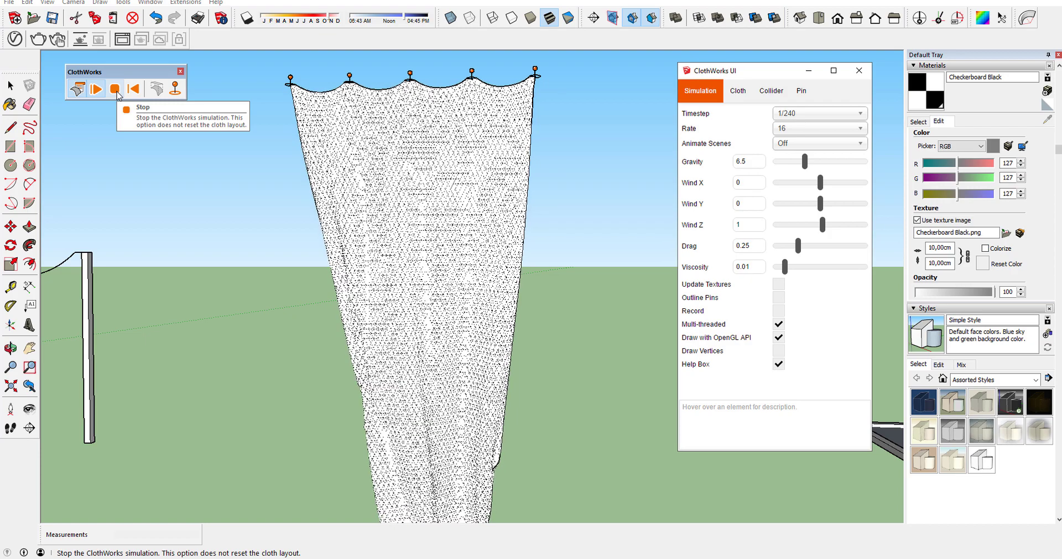
left_click(117, 93)
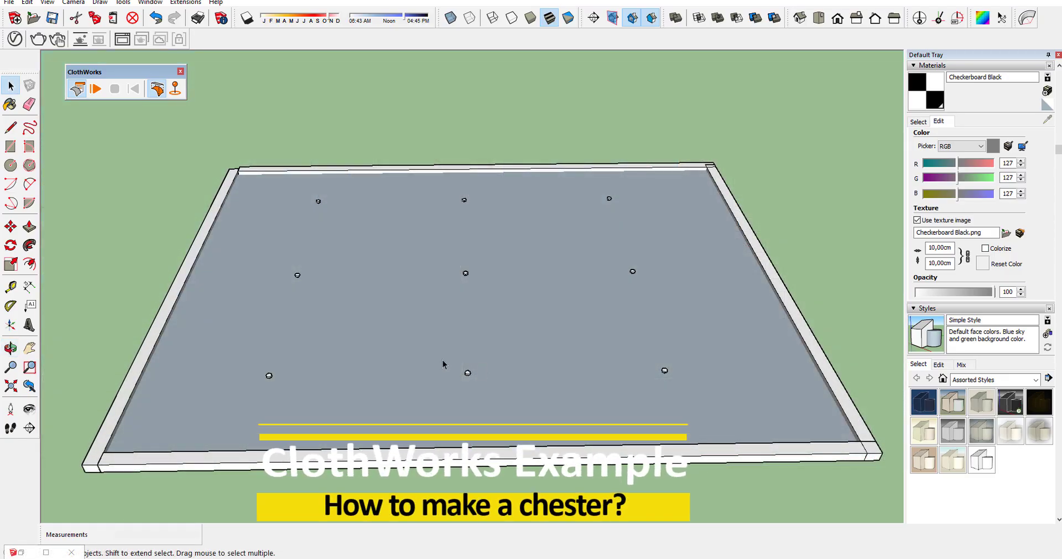
Step: Make the flat panel inside the frame a ClothWorks cloth and apply an equilateral grid to it
right_click(369, 303)
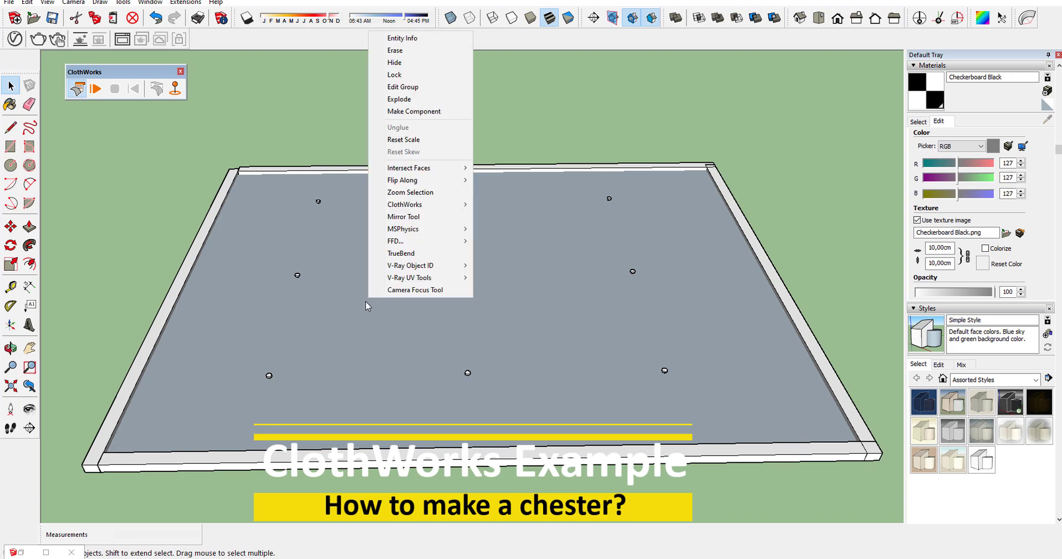
mouse_move(432, 204)
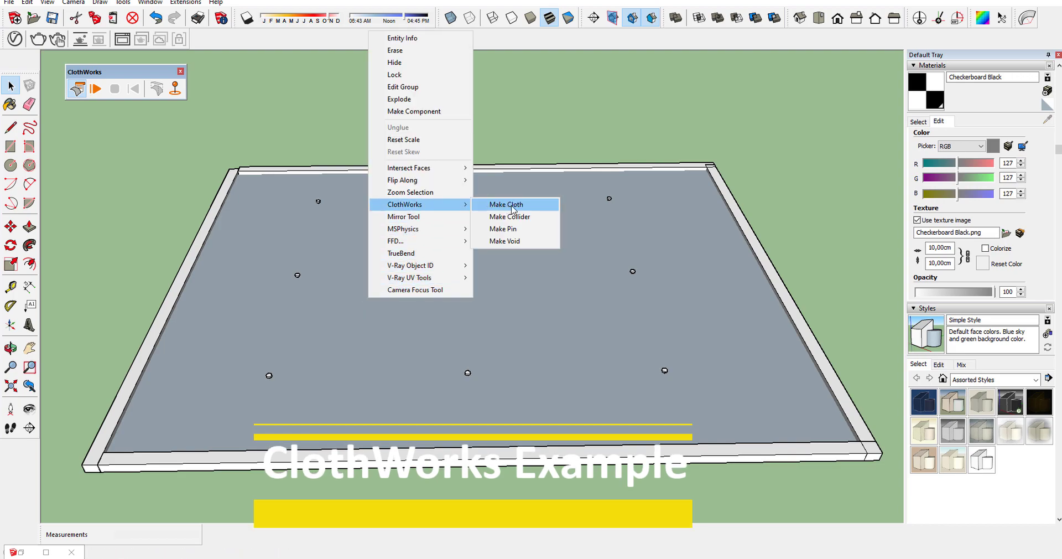
left_click(512, 205)
right_click(511, 205)
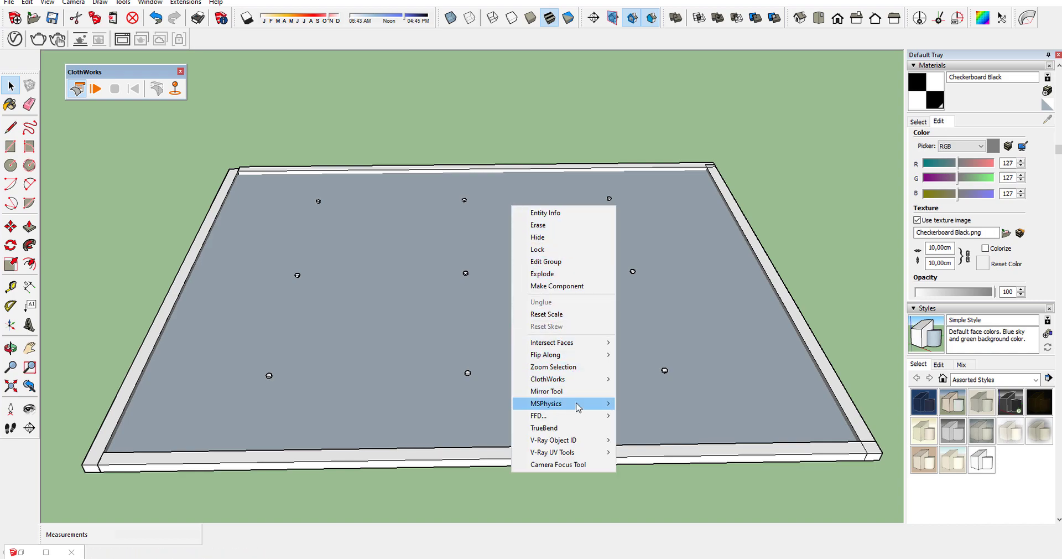
mouse_move(581, 379)
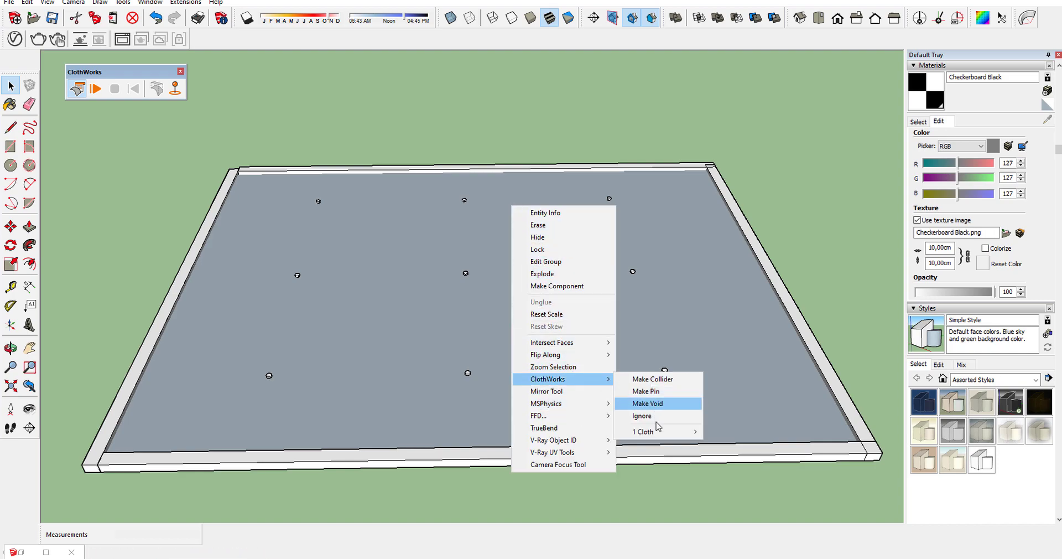
mouse_move(658, 432)
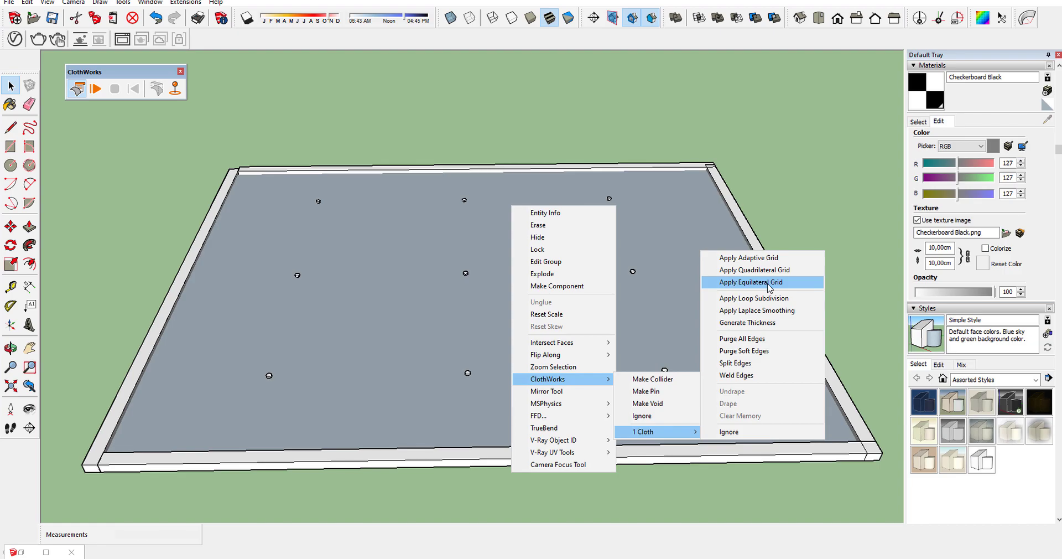
left_click(748, 283)
left_click(514, 286)
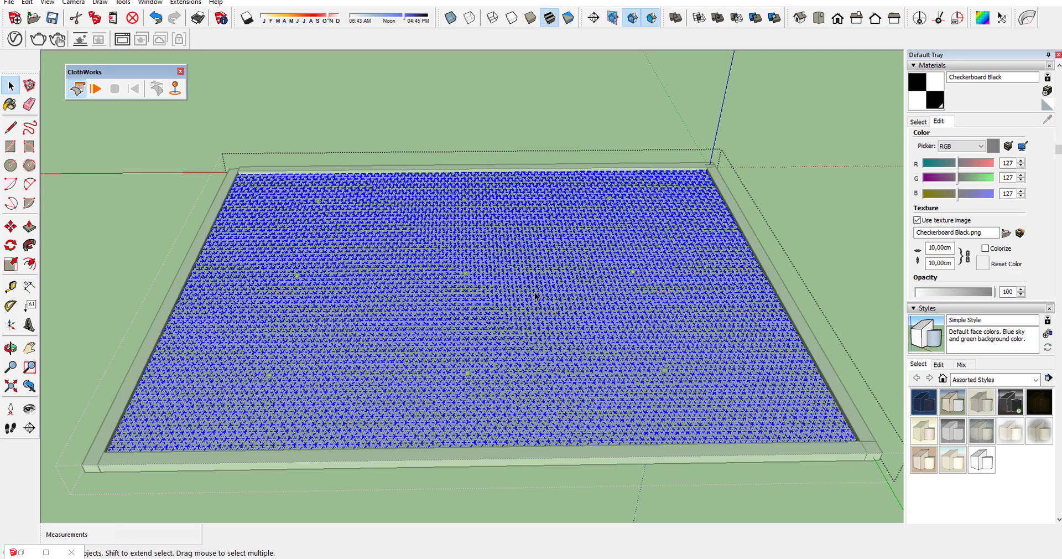
Step: Select all nine small cylinders on the panel and make them ClothWorks pins
middle_click_drag(534, 292, 533, 360)
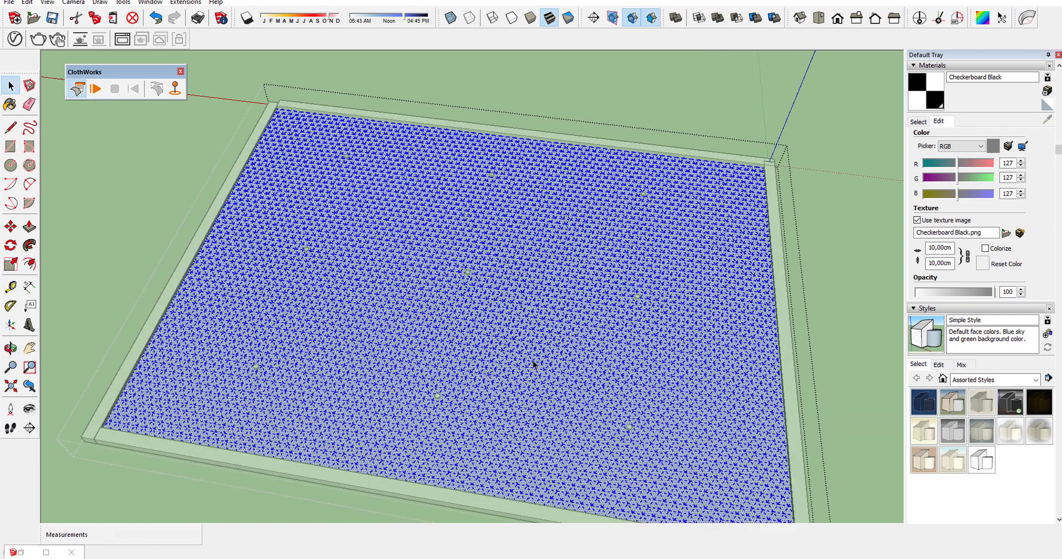
left_click(836, 333)
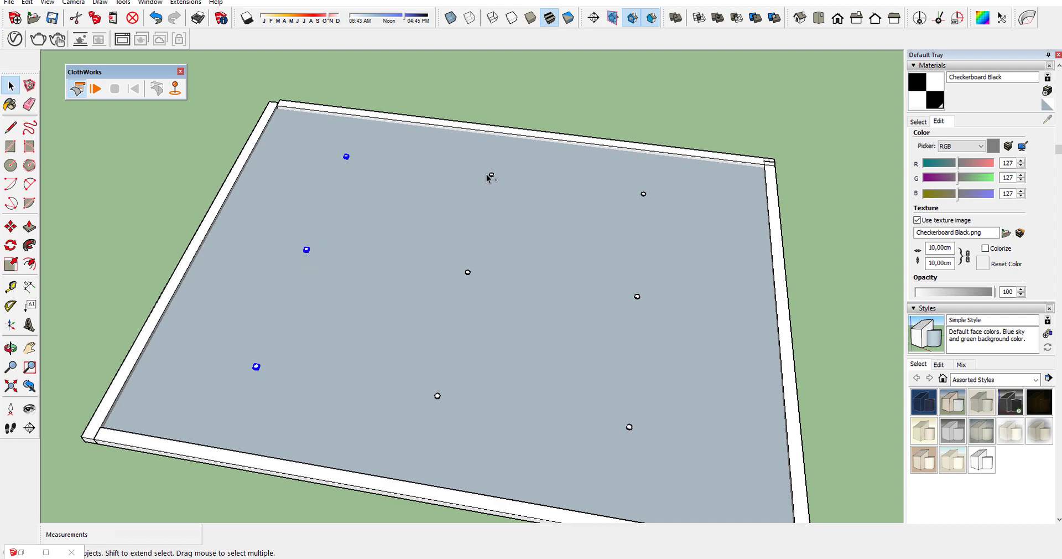
left_click(489, 175, "shift")
right_click(643, 196)
mouse_move(722, 376)
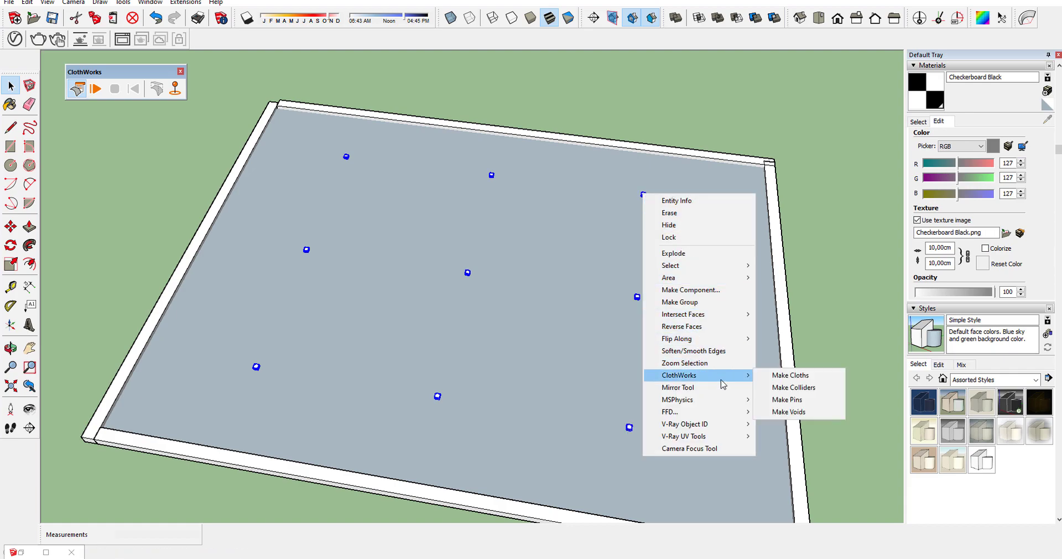
left_click(795, 399)
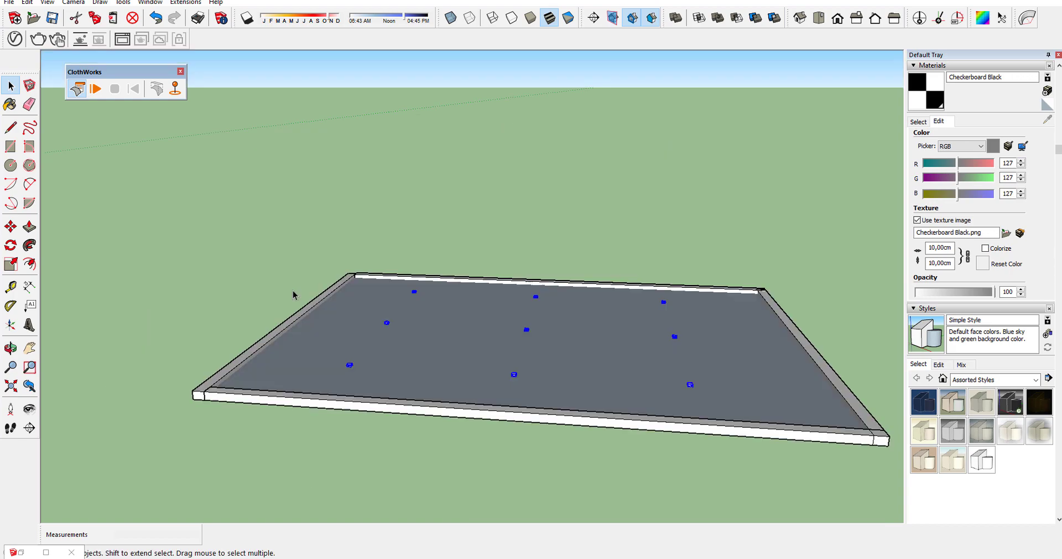
Step: Select the four frame bars around the panel and make them ClothWorks pins
left_click(426, 277, "shift")
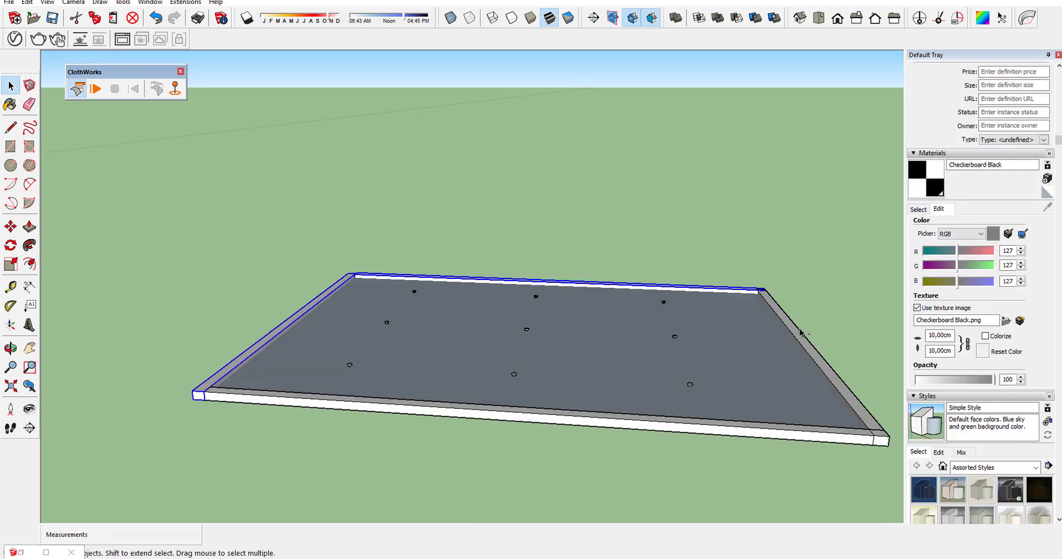
left_click(684, 427, "shift")
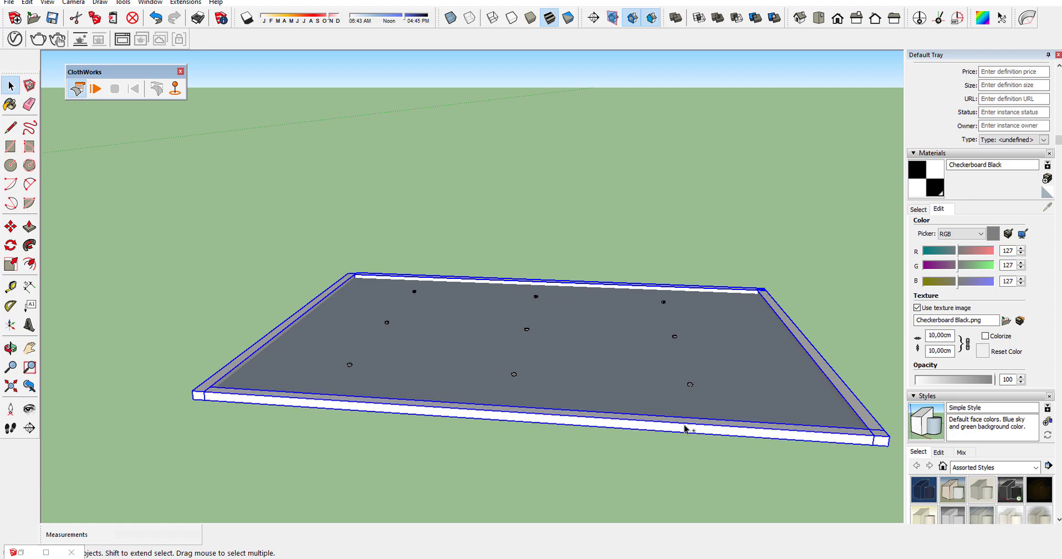
right_click(756, 430)
mouse_move(819, 328)
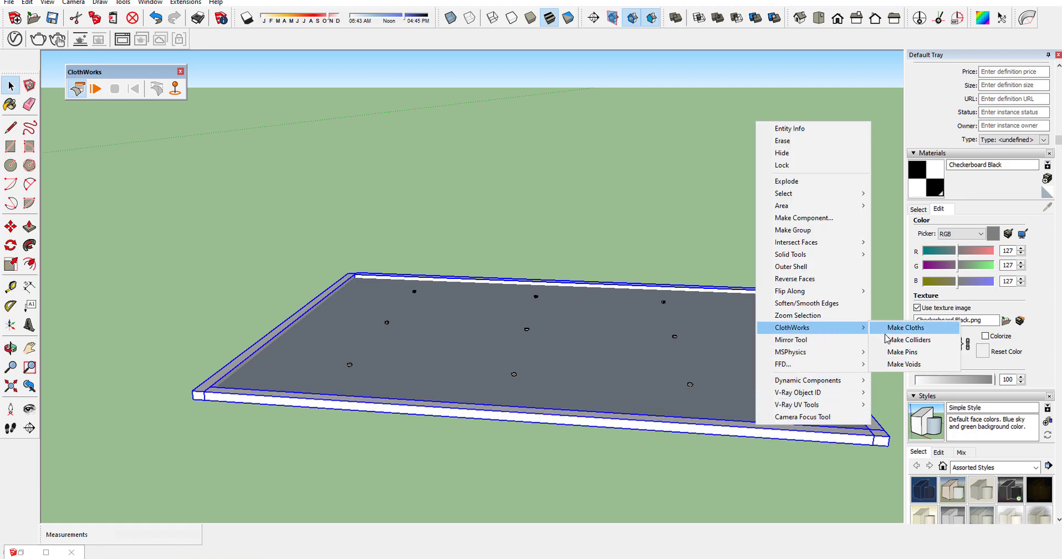
left_click(892, 353)
Step: Run the ClothWorks simulation on just the selected framed cloth panel
left_click(95, 88)
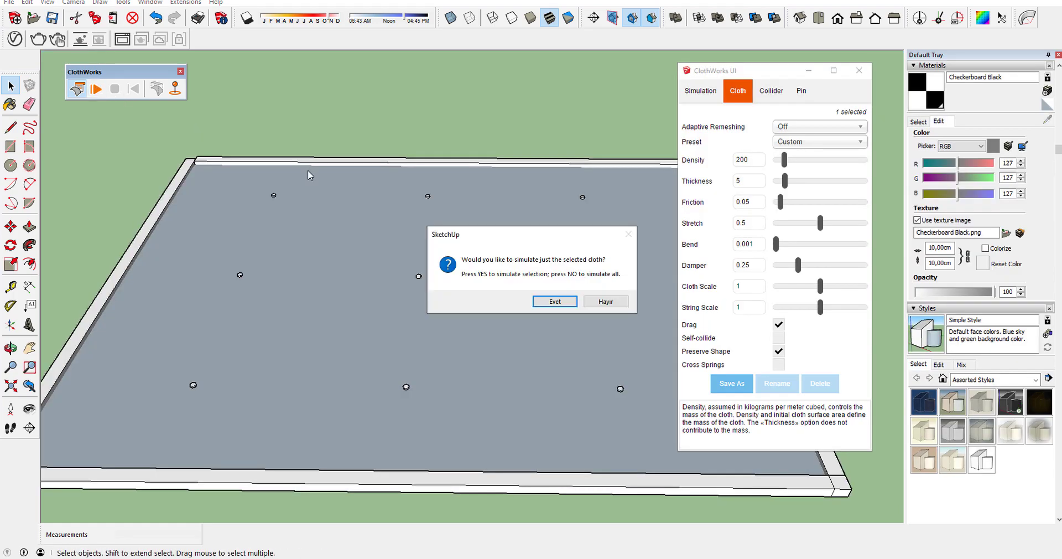
left_click(553, 301)
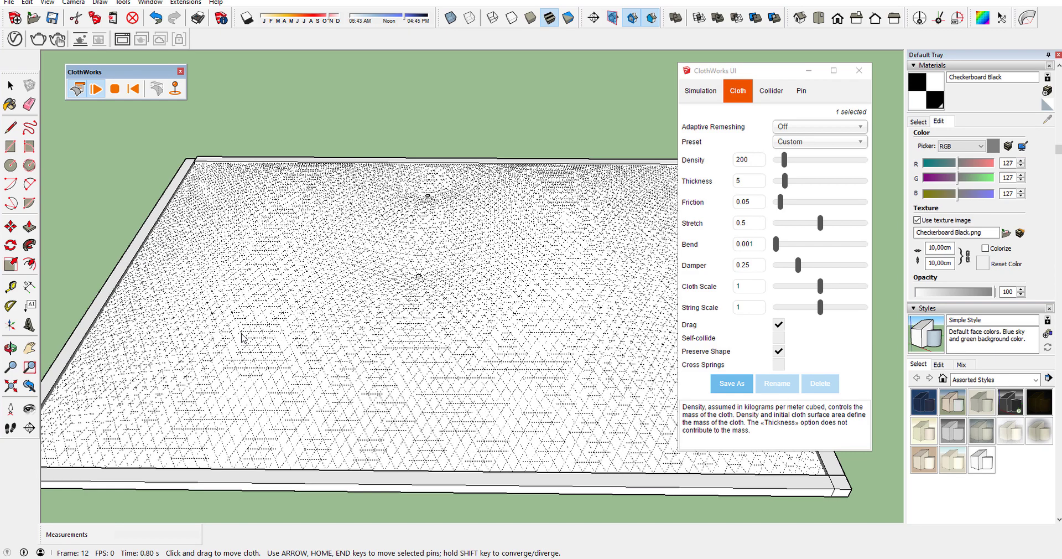
middle_click_drag(249, 338, 178, 315)
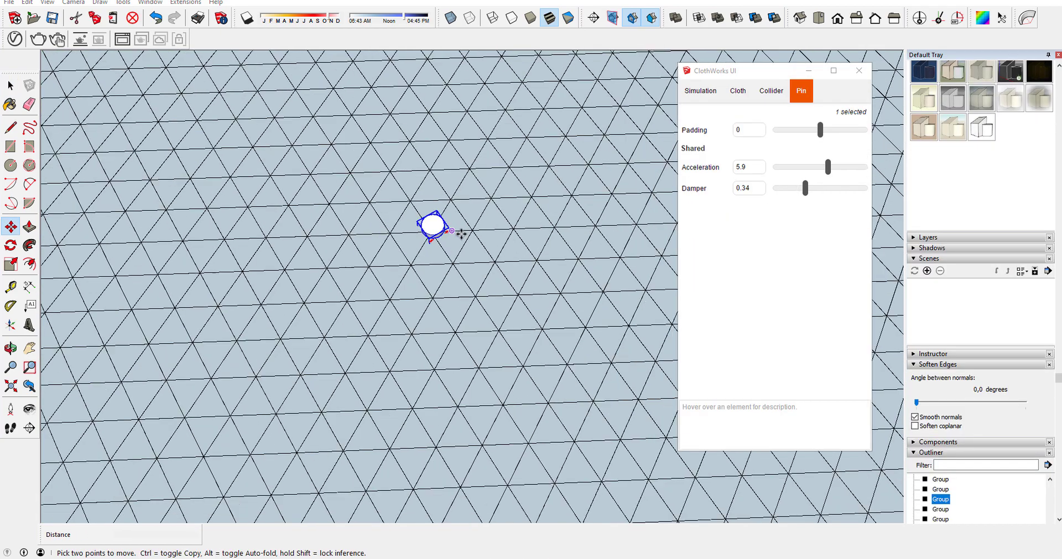
Step: Move a pin cylinder about 0.42 cm so it sits centred on the nearest vertex of the cloth's triangular grid
middle_click_drag(460, 231, 206, 379, "shift")
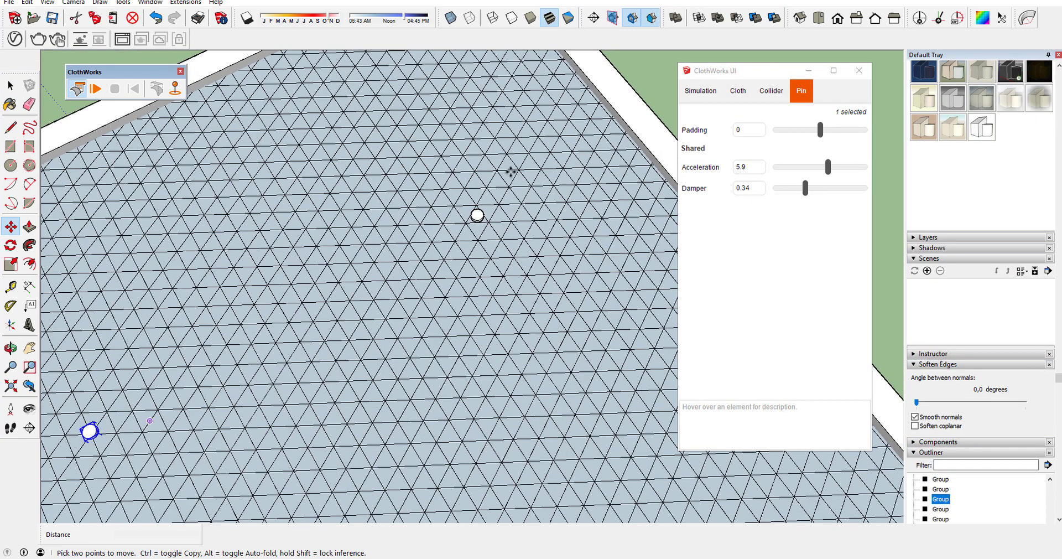
scroll(463, 228, "up", 7)
left_click(11, 86)
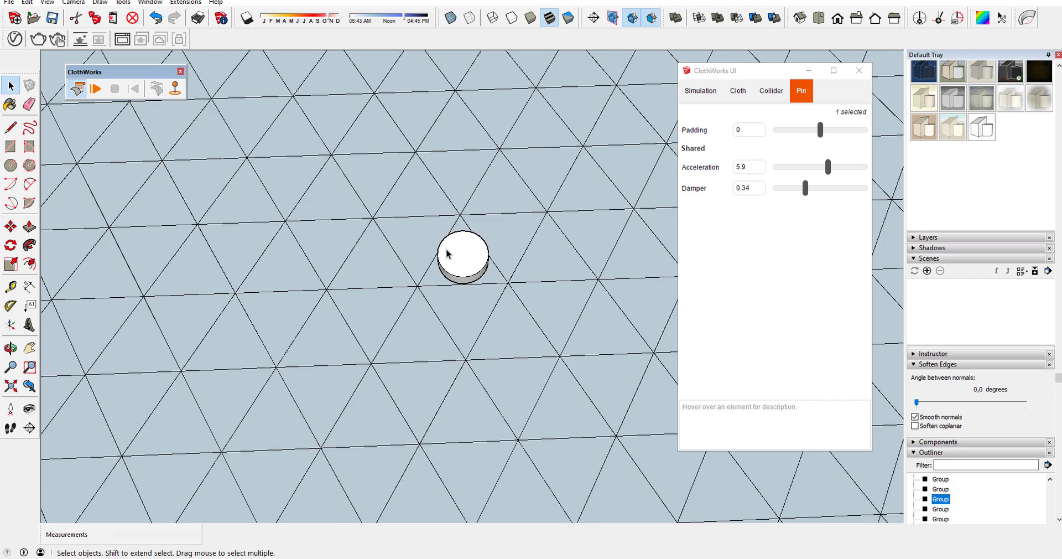
left_click(11, 227)
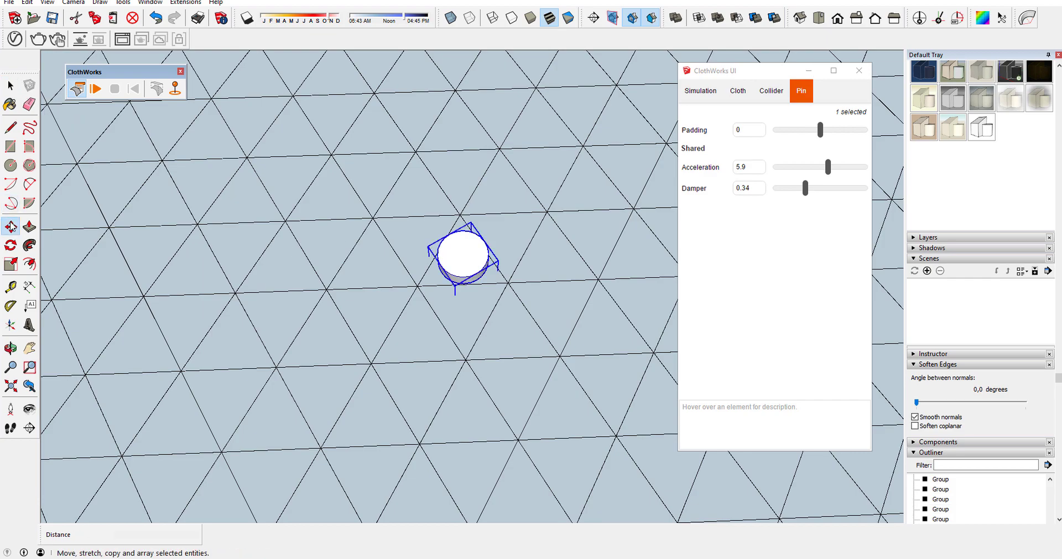
left_click(472, 328)
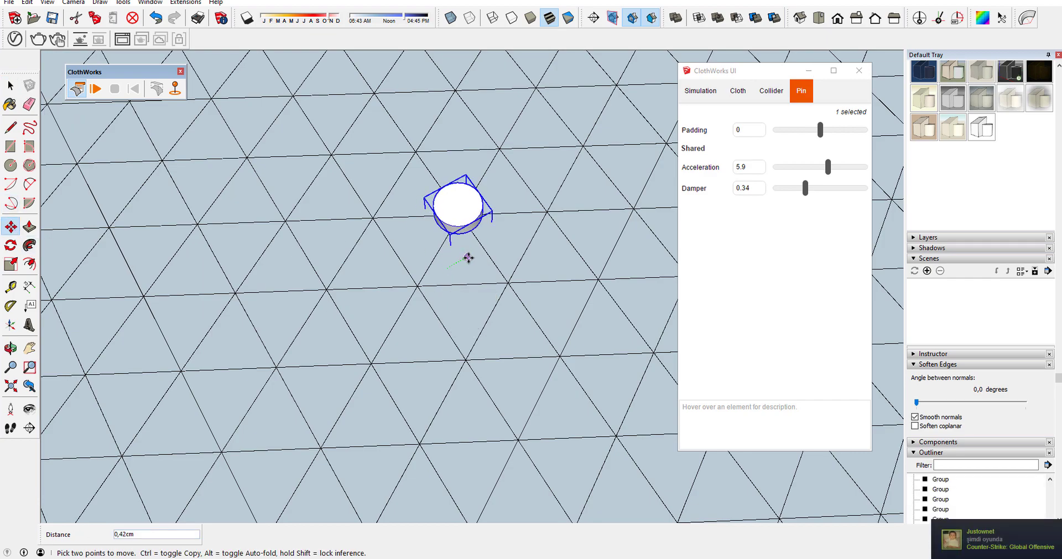
Step: Move the middle and lower pins of the outer column onto their nearest grid vertices
scroll(468, 257, "down", 8)
scroll(434, 135, "up", 8)
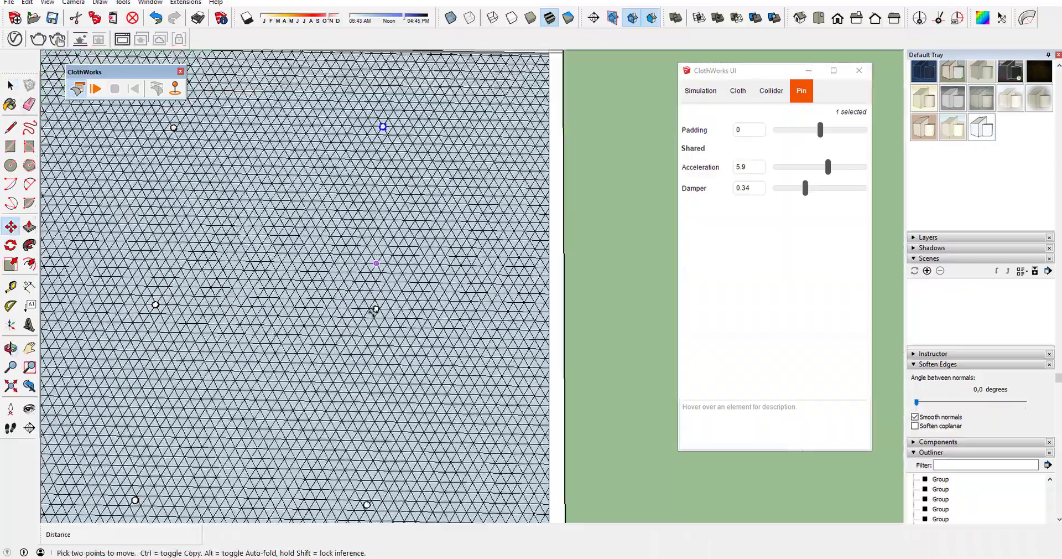
scroll(375, 310, "up", 10)
left_click(10, 85)
left_click(361, 329)
left_click(10, 226)
left_click(10, 84)
left_click(377, 357)
left_click(10, 226)
scroll(403, 291, "down", 10)
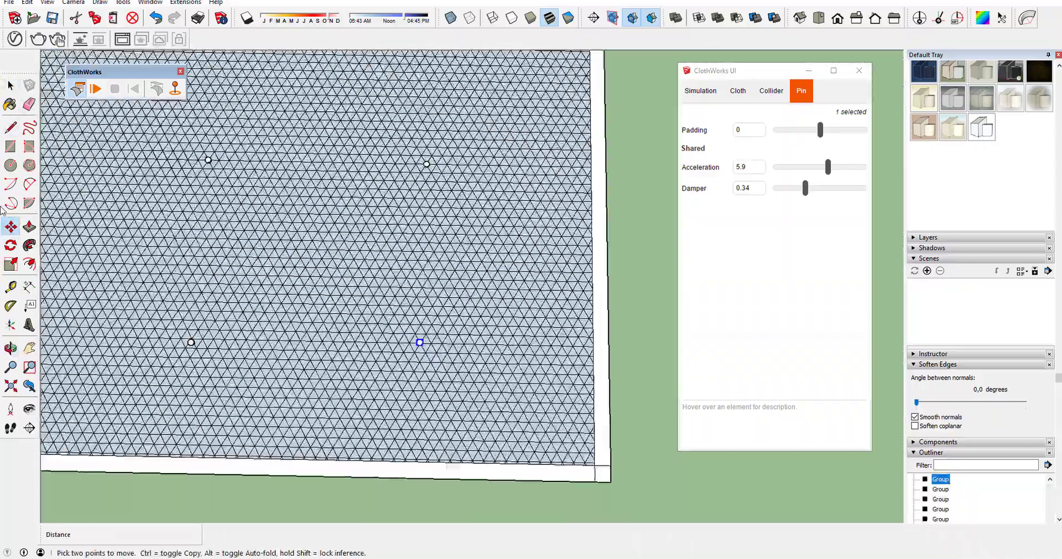
Step: Align the remaining pin cylinders of the neighbouring columns with their nearest grid vertices
scroll(191, 342, "up", 10)
left_click(10, 85)
left_click(166, 374)
left_click(10, 226)
scroll(238, 365, "down", 10)
scroll(251, 176, "up", 8)
left_click(299, 203)
middle_click_drag(299, 204, 191, 80)
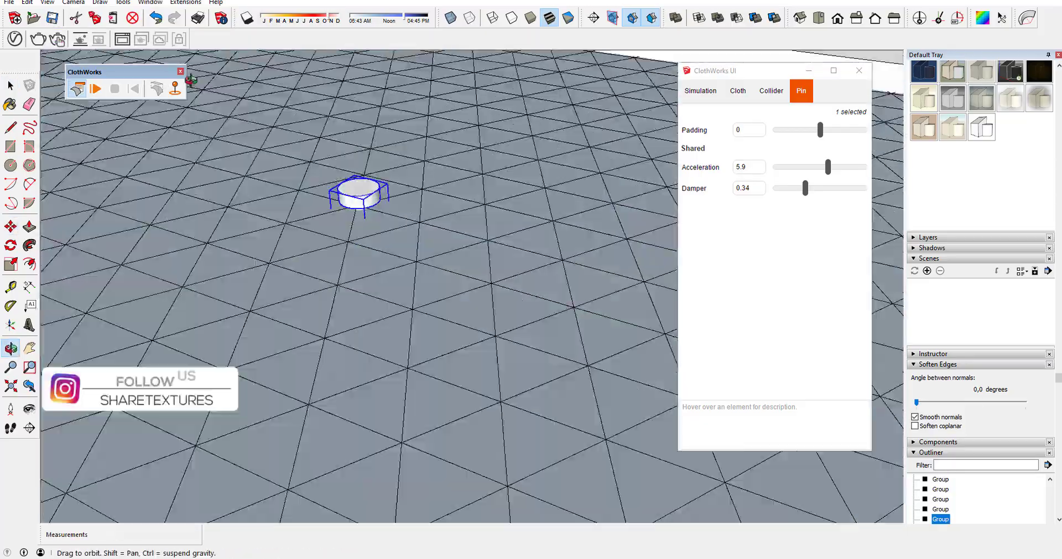
Step: Select the cloth panel inside the frame and rerun the ClothWorks simulation on only that selection
scroll(415, 147, "down", 10)
key("space")
left_click(282, 172)
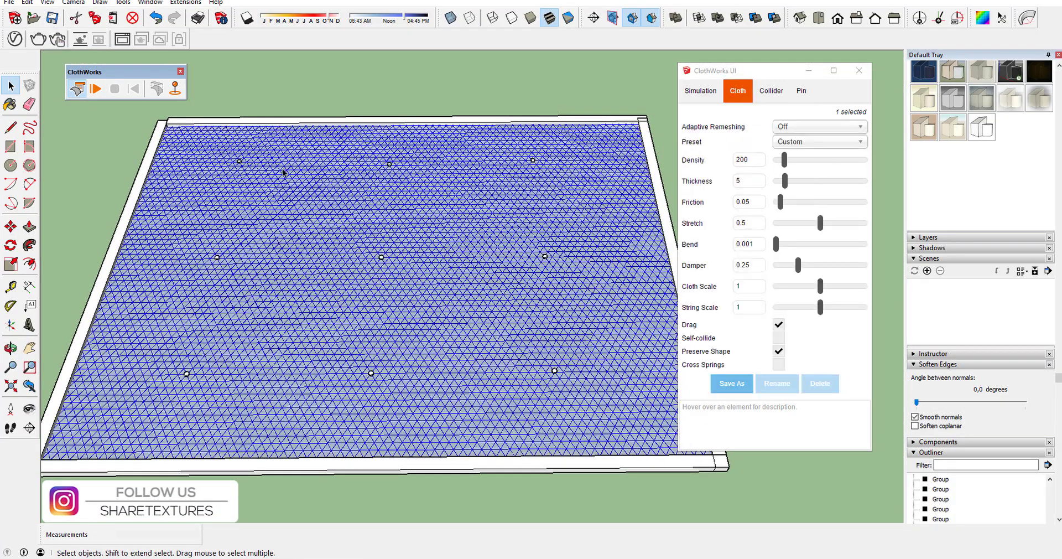
left_click(92, 90)
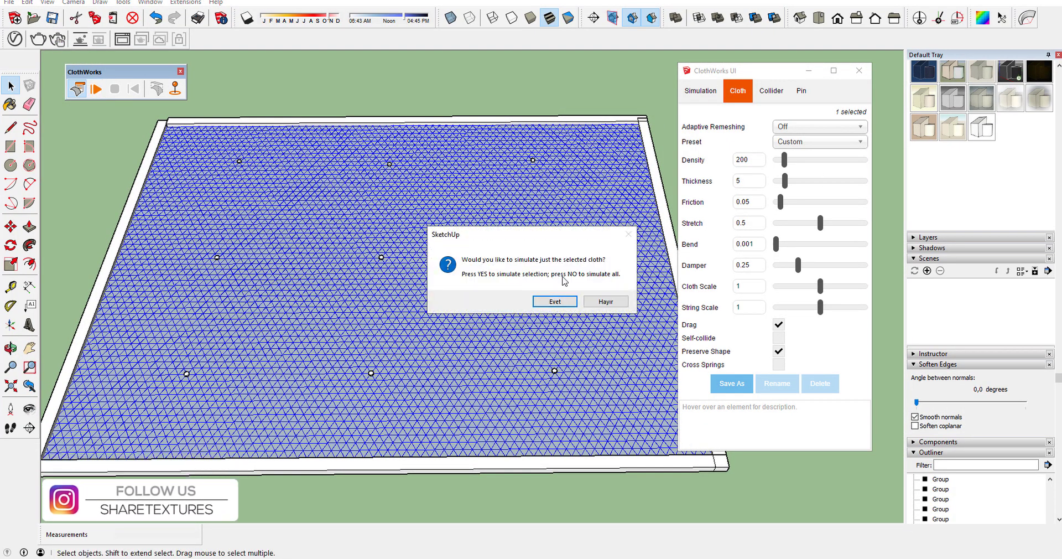
left_click(558, 301)
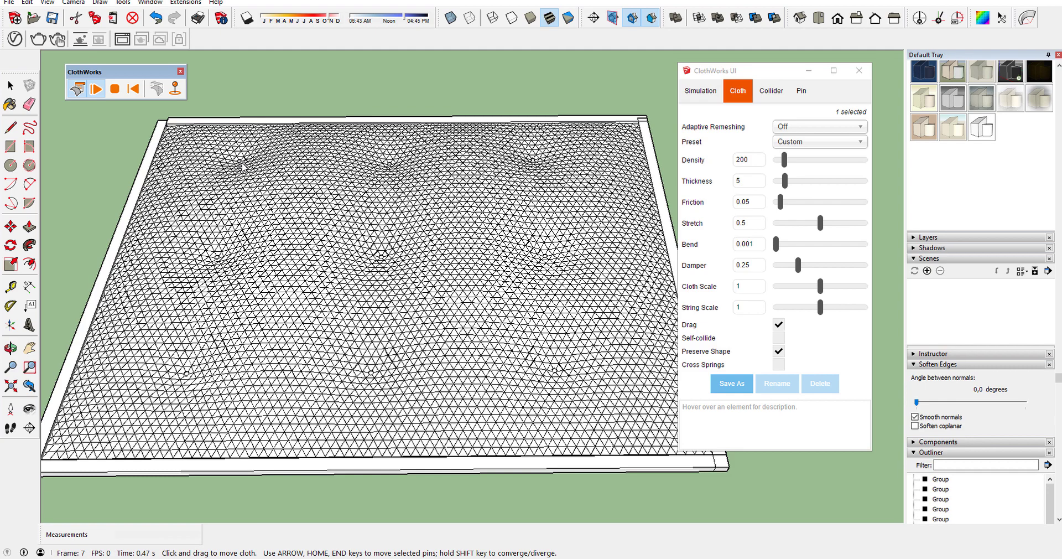
Step: Raise Wind Z to about 1.75 during the simulation so the cloth puffs up around the pins
left_click(691, 96)
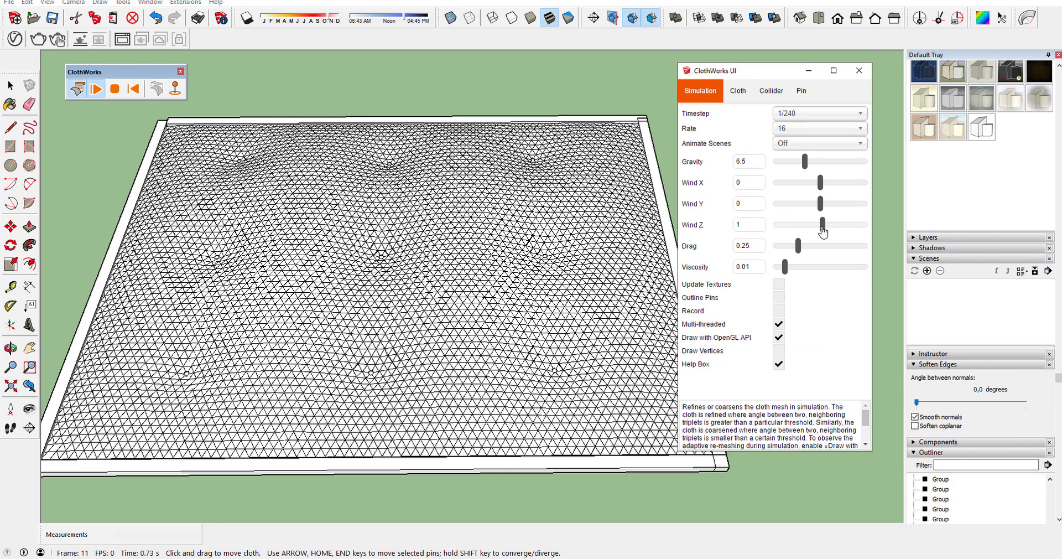
left_click_drag(823, 231, 825, 232)
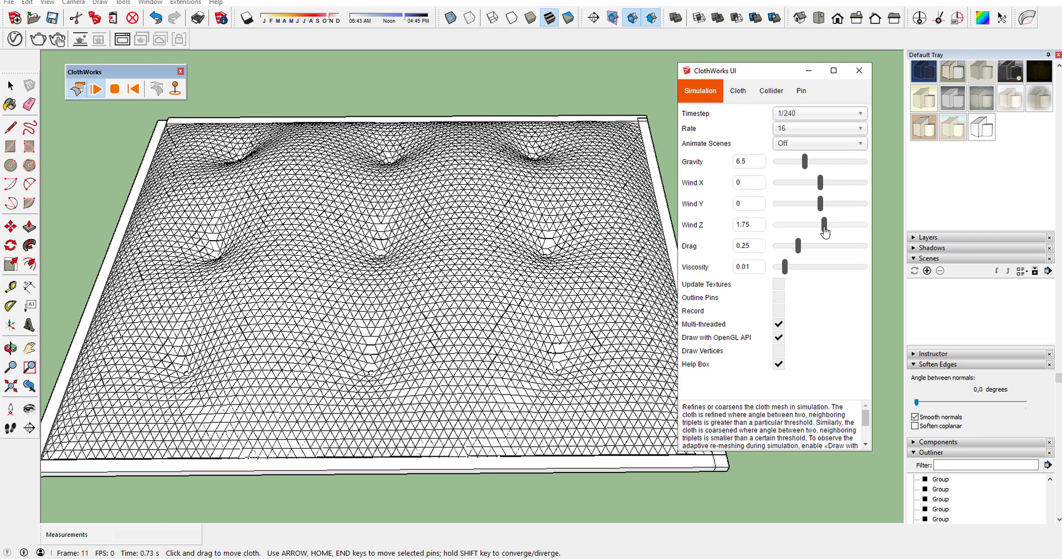
left_click_drag(825, 232, 824, 232)
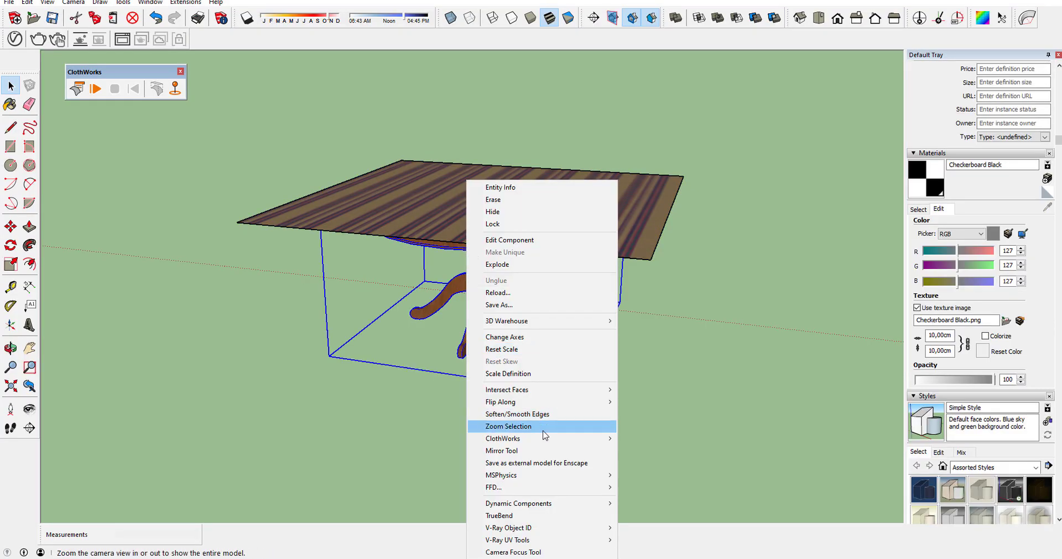
Step: Make the table a ClothWorks collider, and pull the simulated tablecloth's hanging corner outward before ending the simulation
left_click(652, 429)
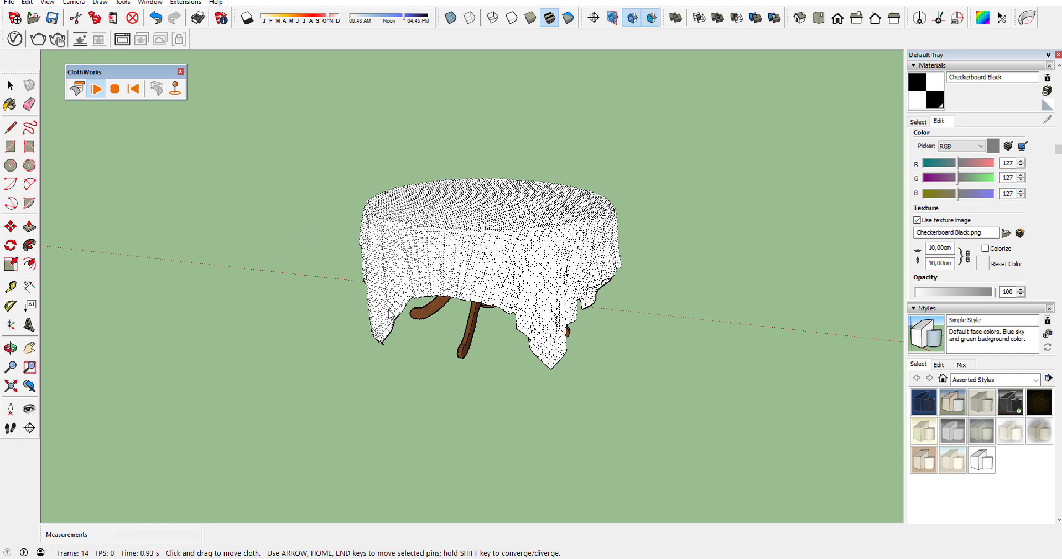
left_click_drag(382, 301, 339, 274)
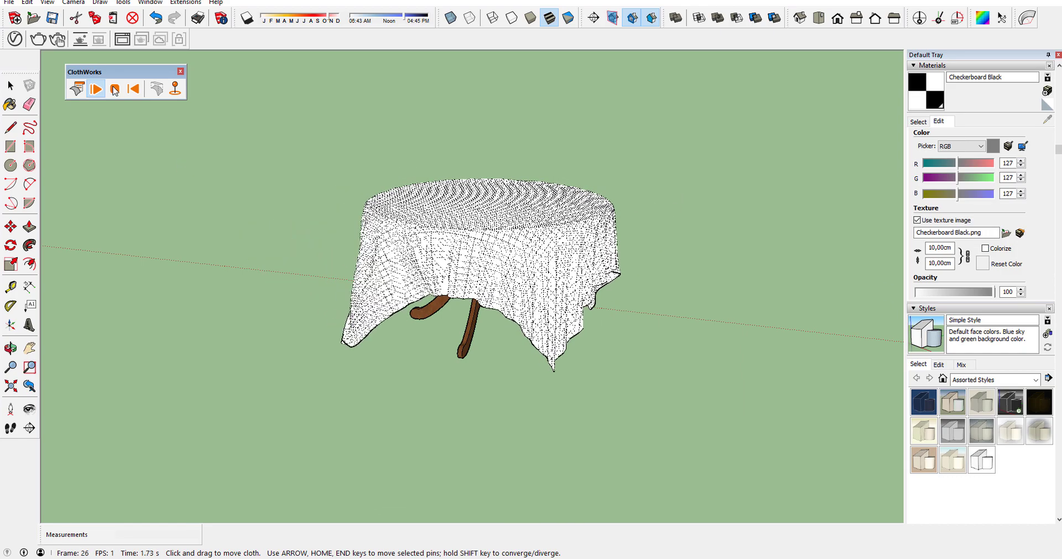
left_click(114, 89)
Step: Paint all faces of the draped tablecloth with the Checkerboard Black pattern
middle_click_drag(510, 237, 501, 310)
double_click(384, 317)
triple_click(384, 317)
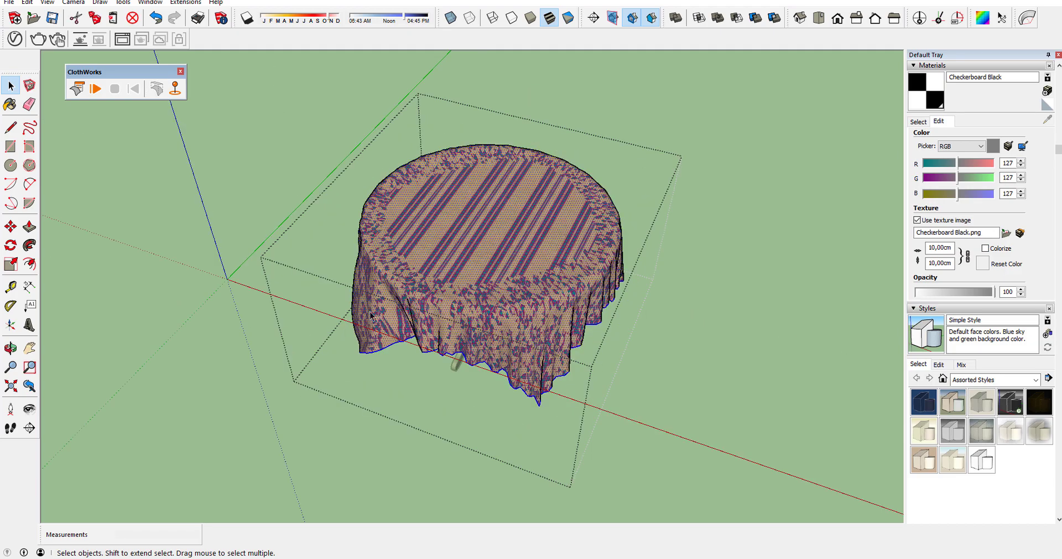
key("b")
left_click(480, 229)
left_click(12, 85)
left_click(261, 185)
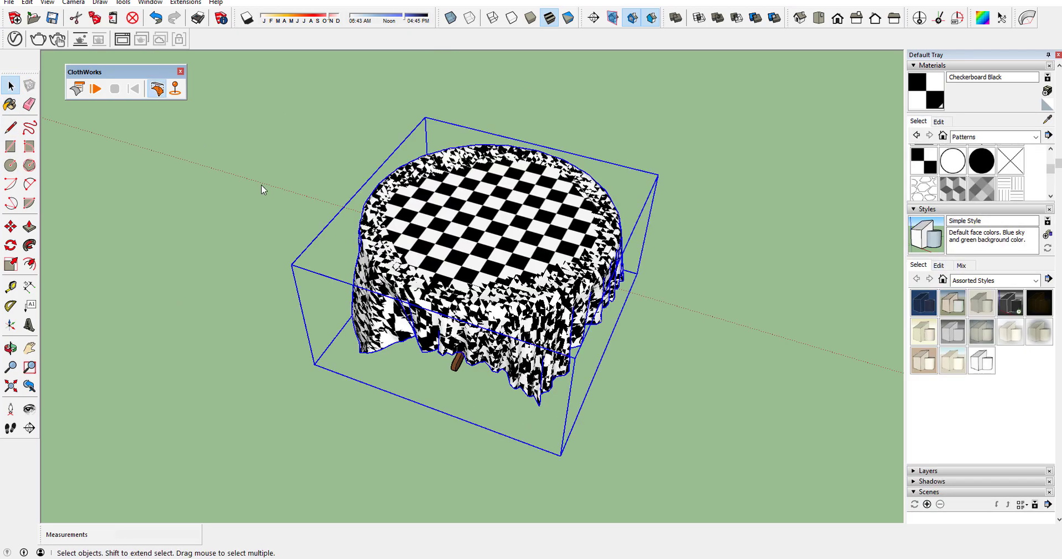
Step: Switch the tablecloth to its flat original state and paint all its faces with Checkerboard Black
left_click(158, 89)
triple_click(332, 243)
left_click(10, 104)
left_click(332, 244)
left_click(11, 86)
left_click(240, 216)
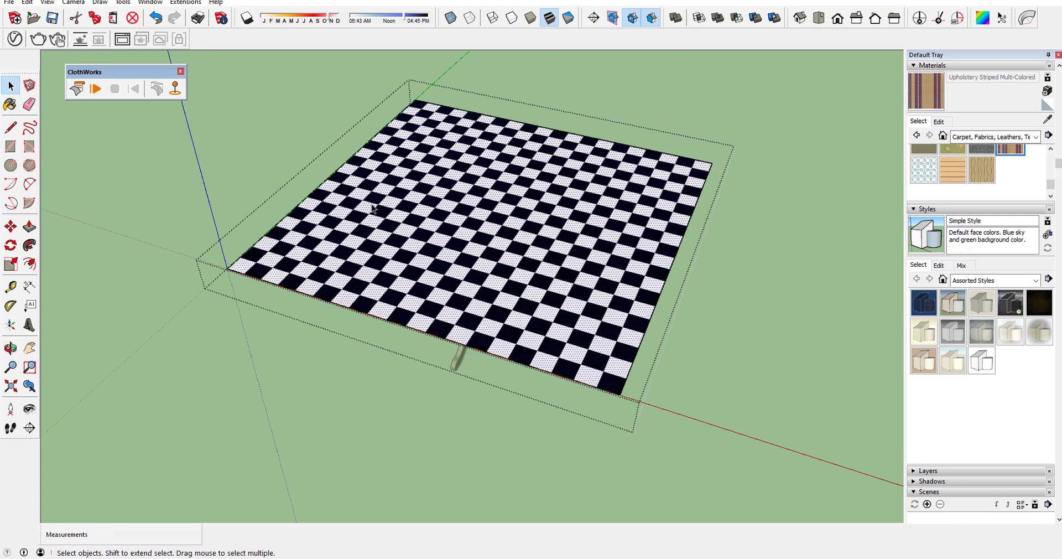
Step: Paint the flat tablecloth with Upholstery Striped Multi-Colored and switch it back to its draped shape
left_click(10, 104)
left_click(370, 244)
left_click(10, 86)
left_click(118, 153)
left_click(371, 244)
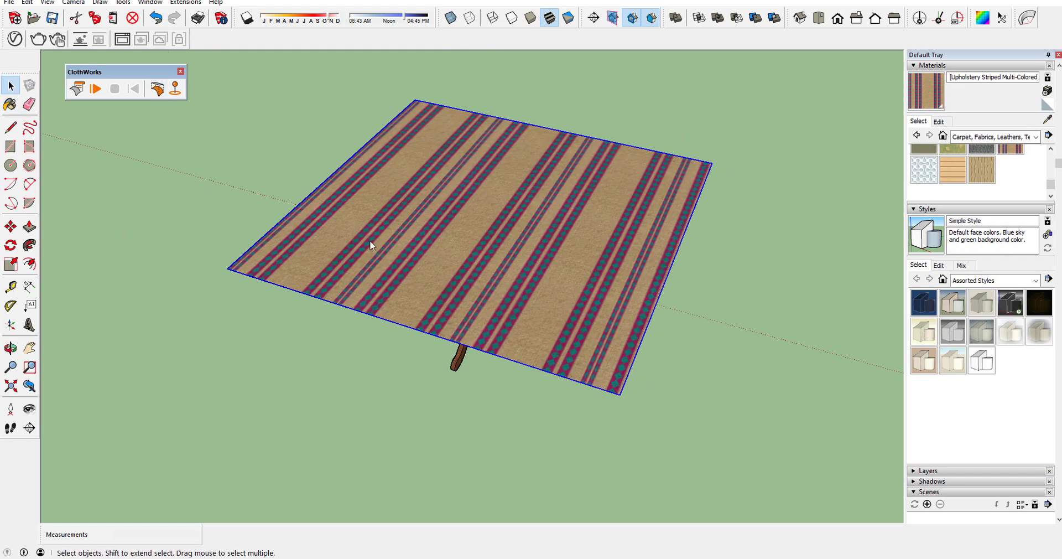
triple_click(370, 244)
left_click(118, 153)
left_click(328, 198)
left_click(158, 89)
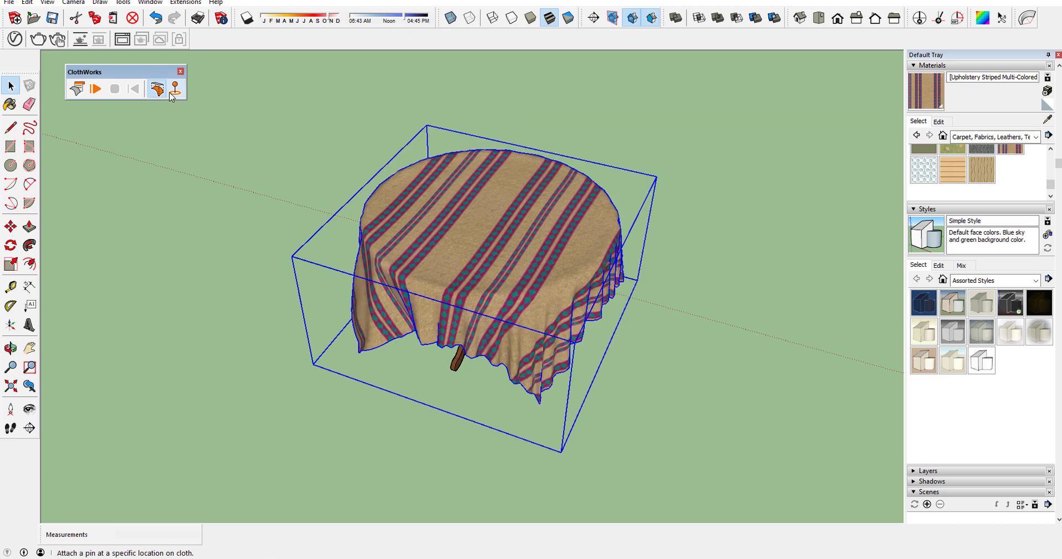
middle_click_drag(346, 188, 329, 117)
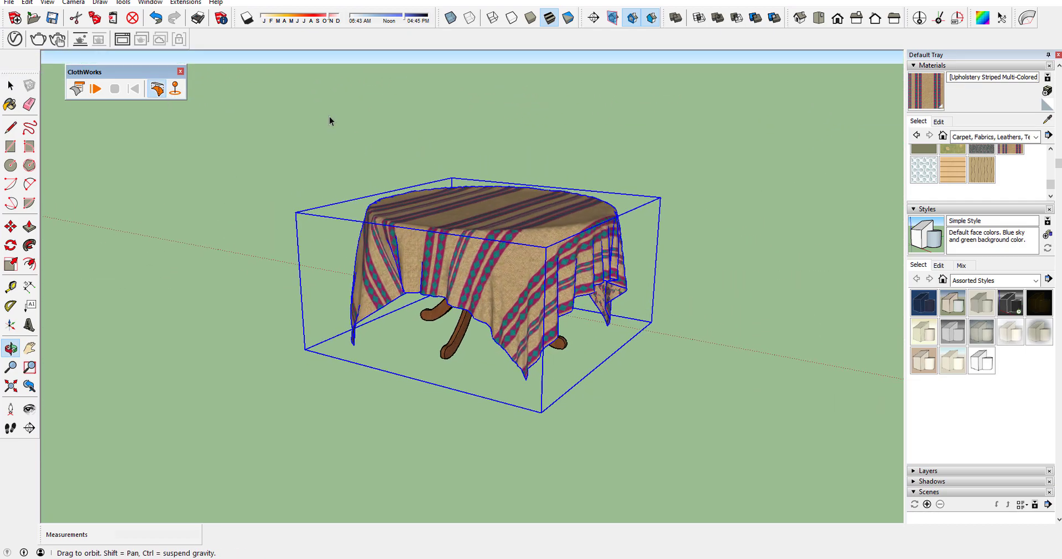